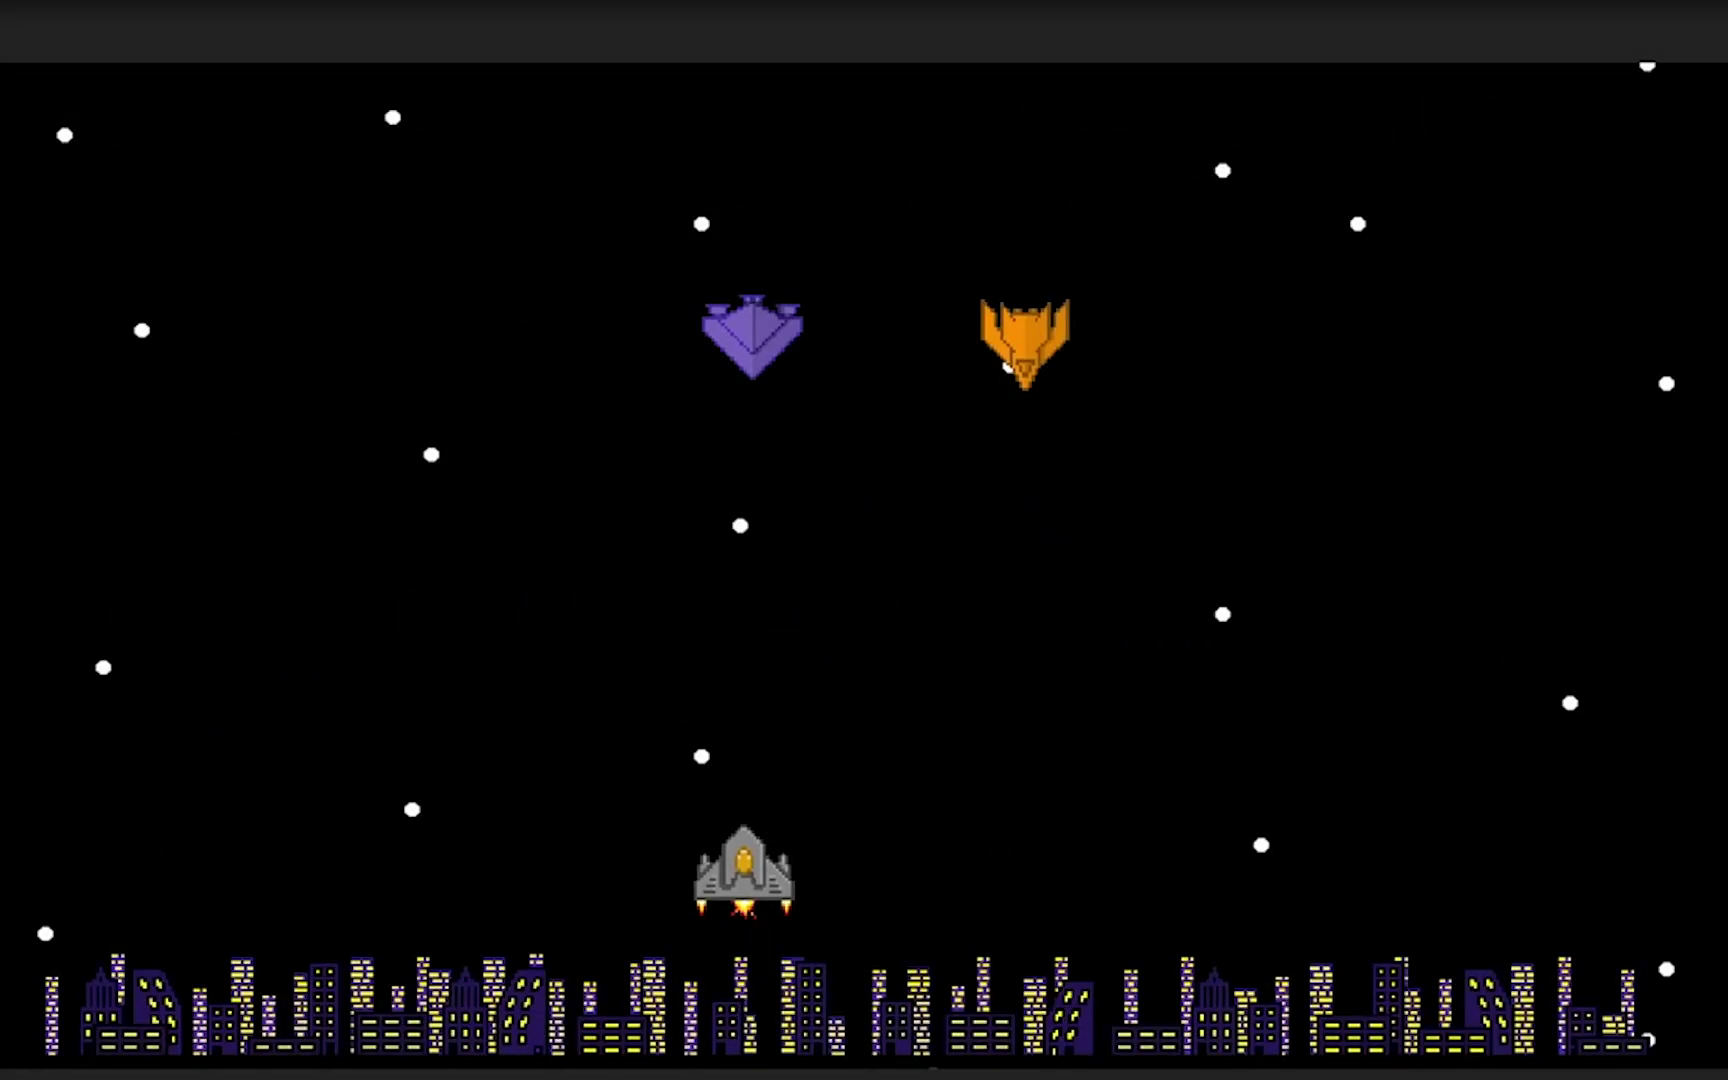
Step: Play-test the game, steering the ship left and right and firing lasers to destroy the orange enemy
key("Right")
key("Left")
key("space")
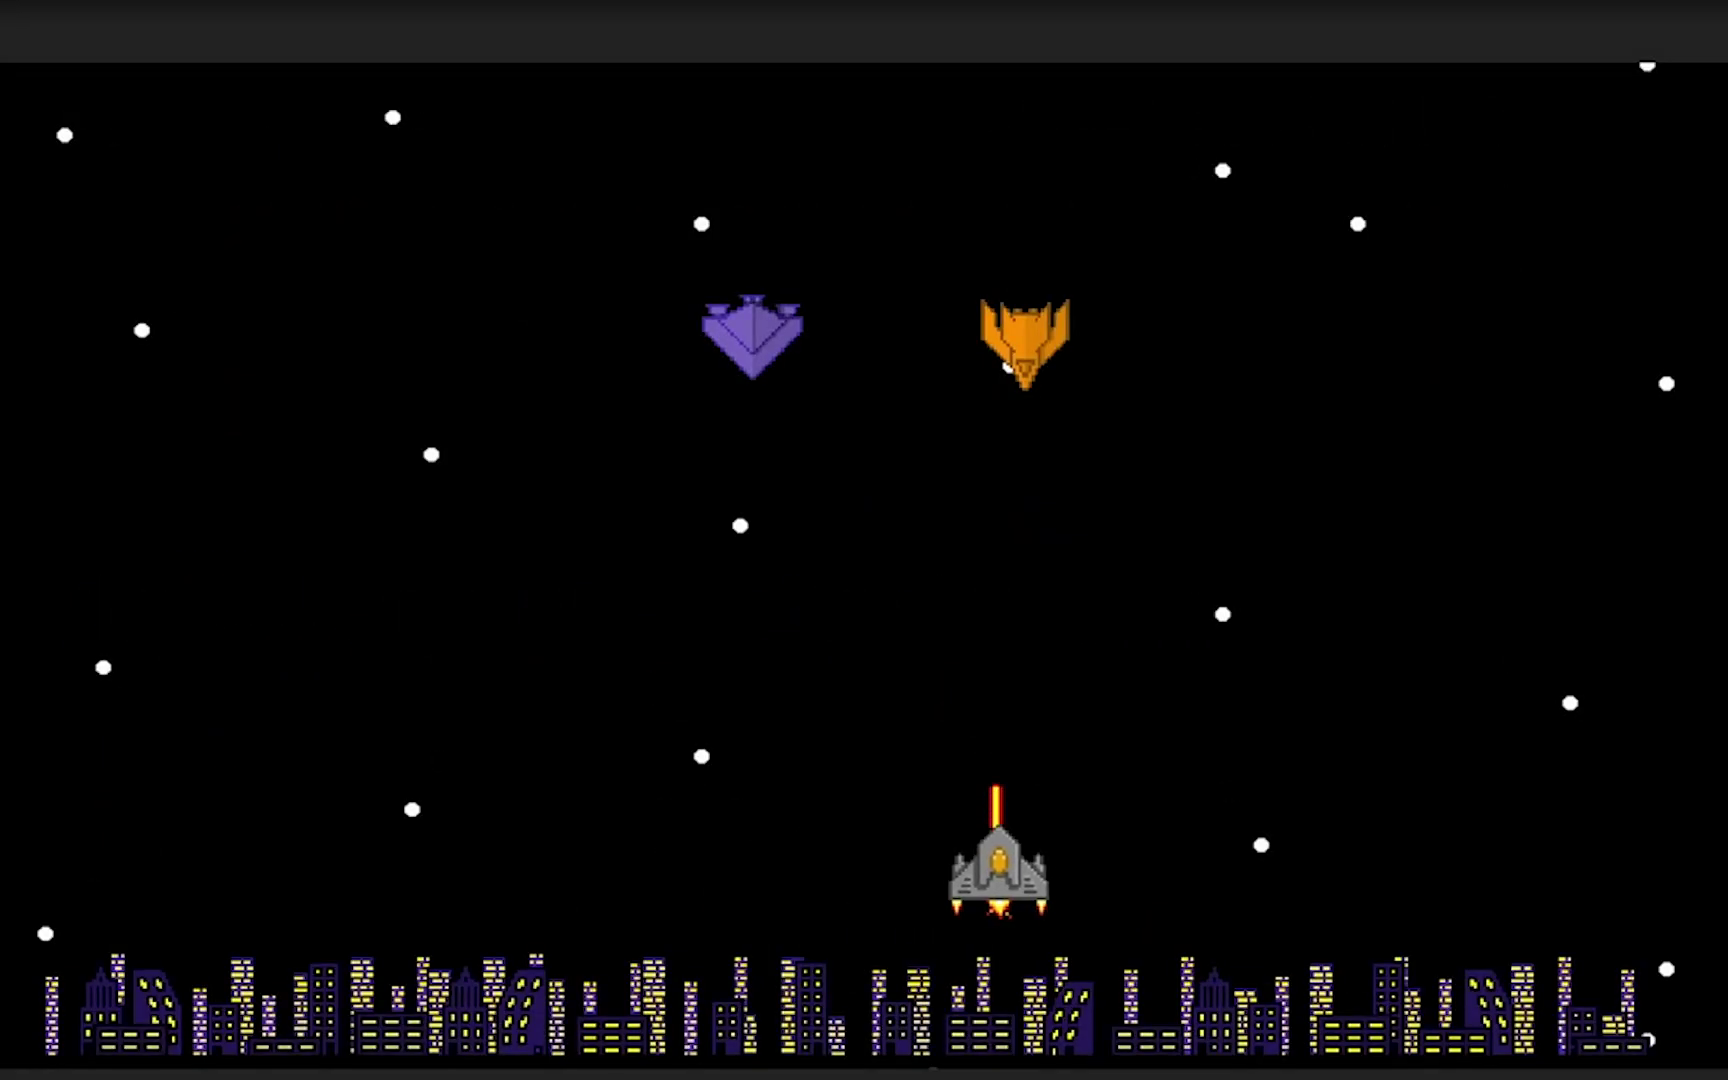
key("Left")
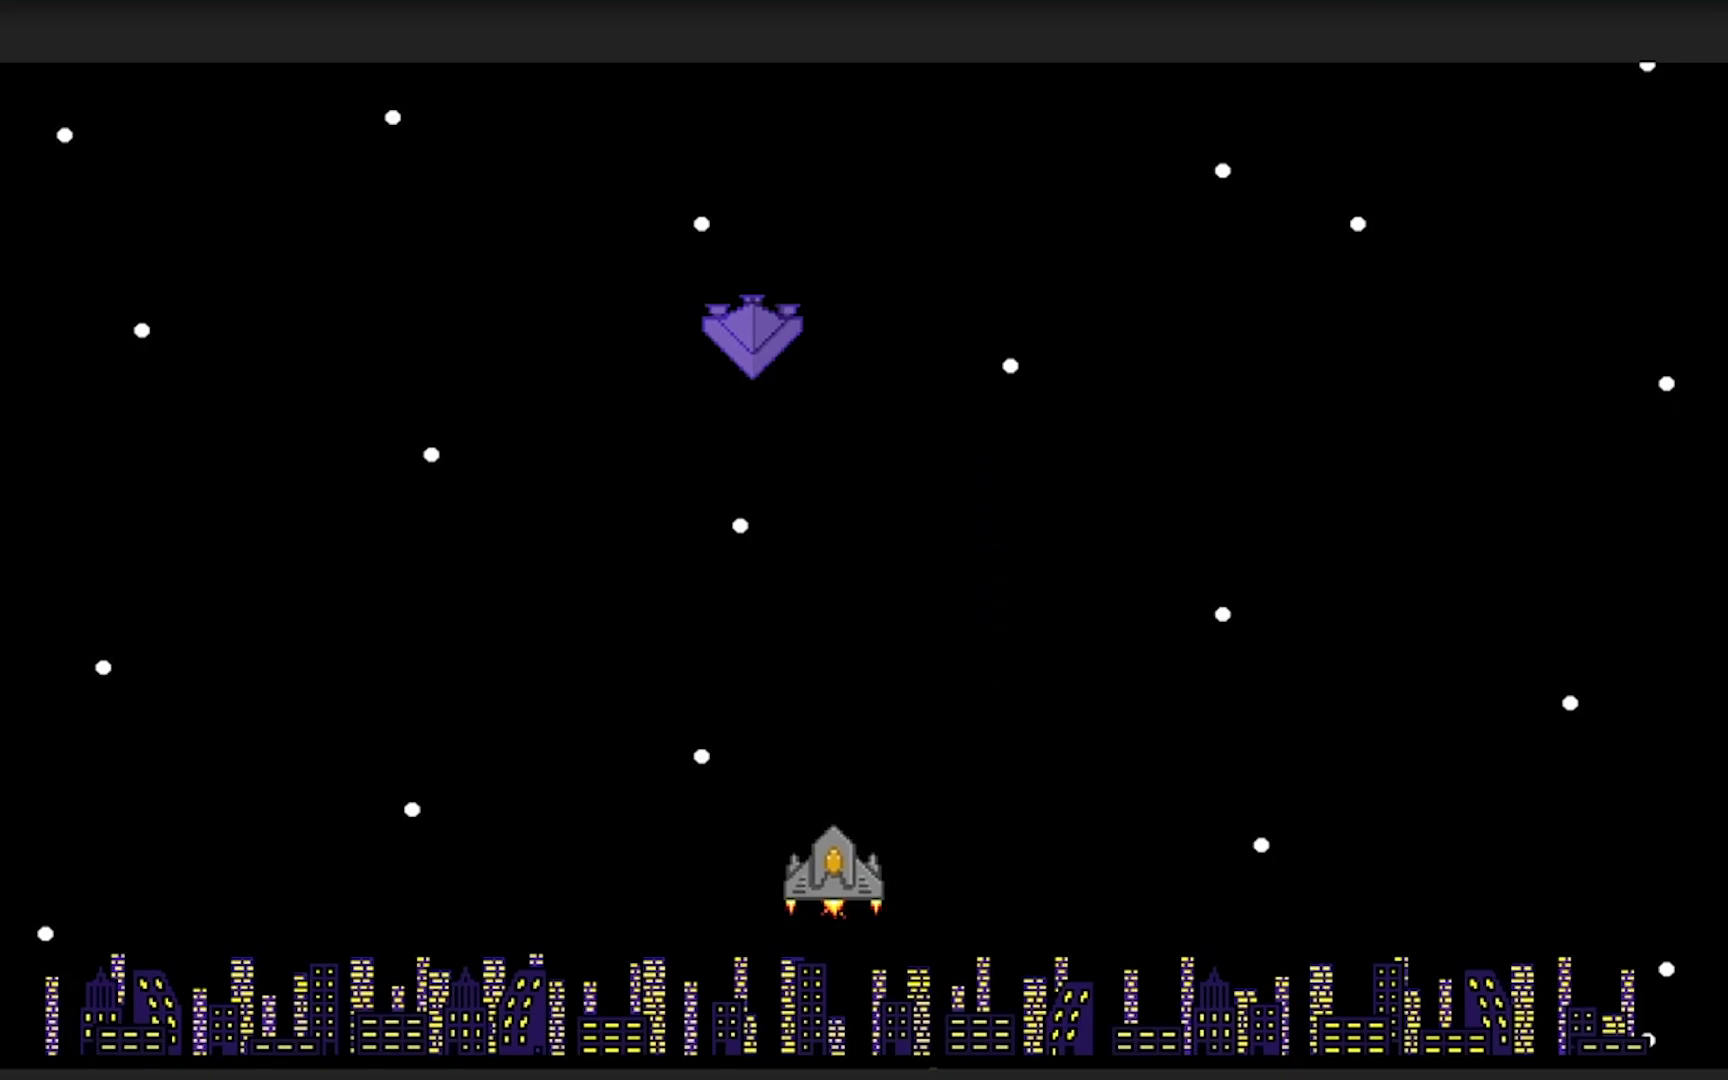
key("Left")
key("space")
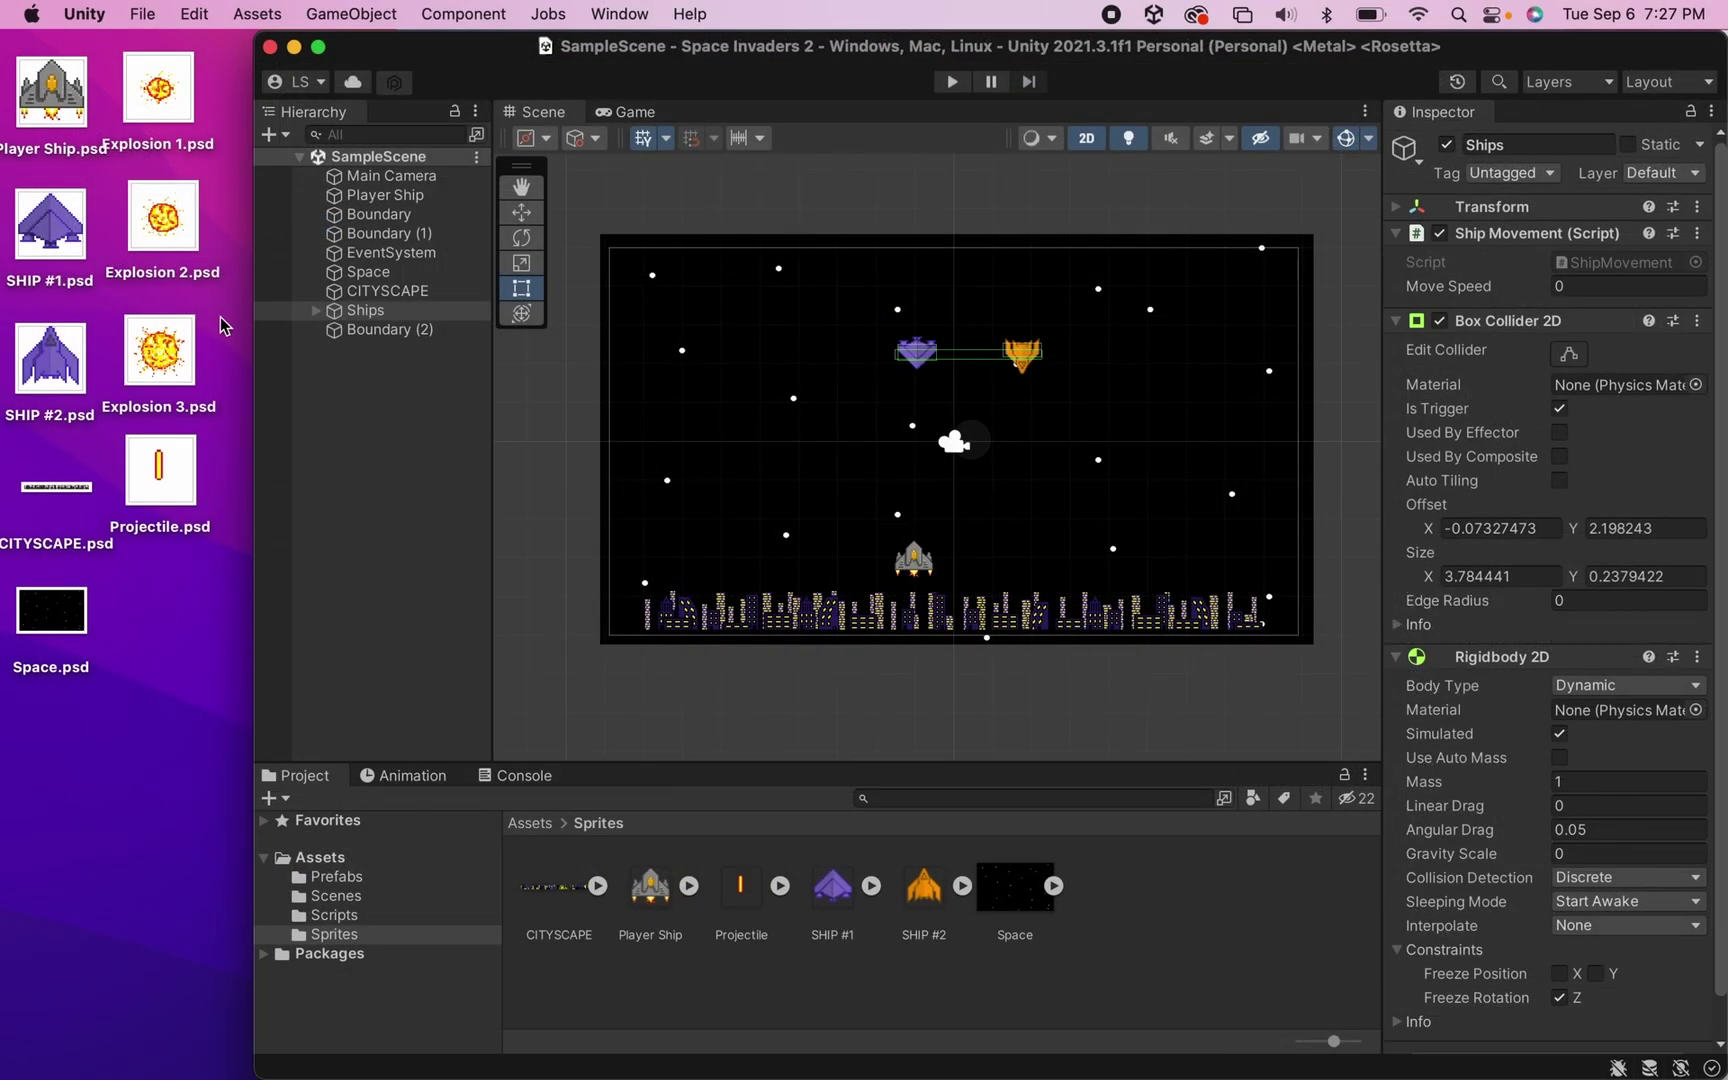
Step: Import Explosion 1–3.psd into Sprites at 32 pixels per unit, Point filtering, RGBA 32 bit
left_click_drag(226, 370, 100, 50)
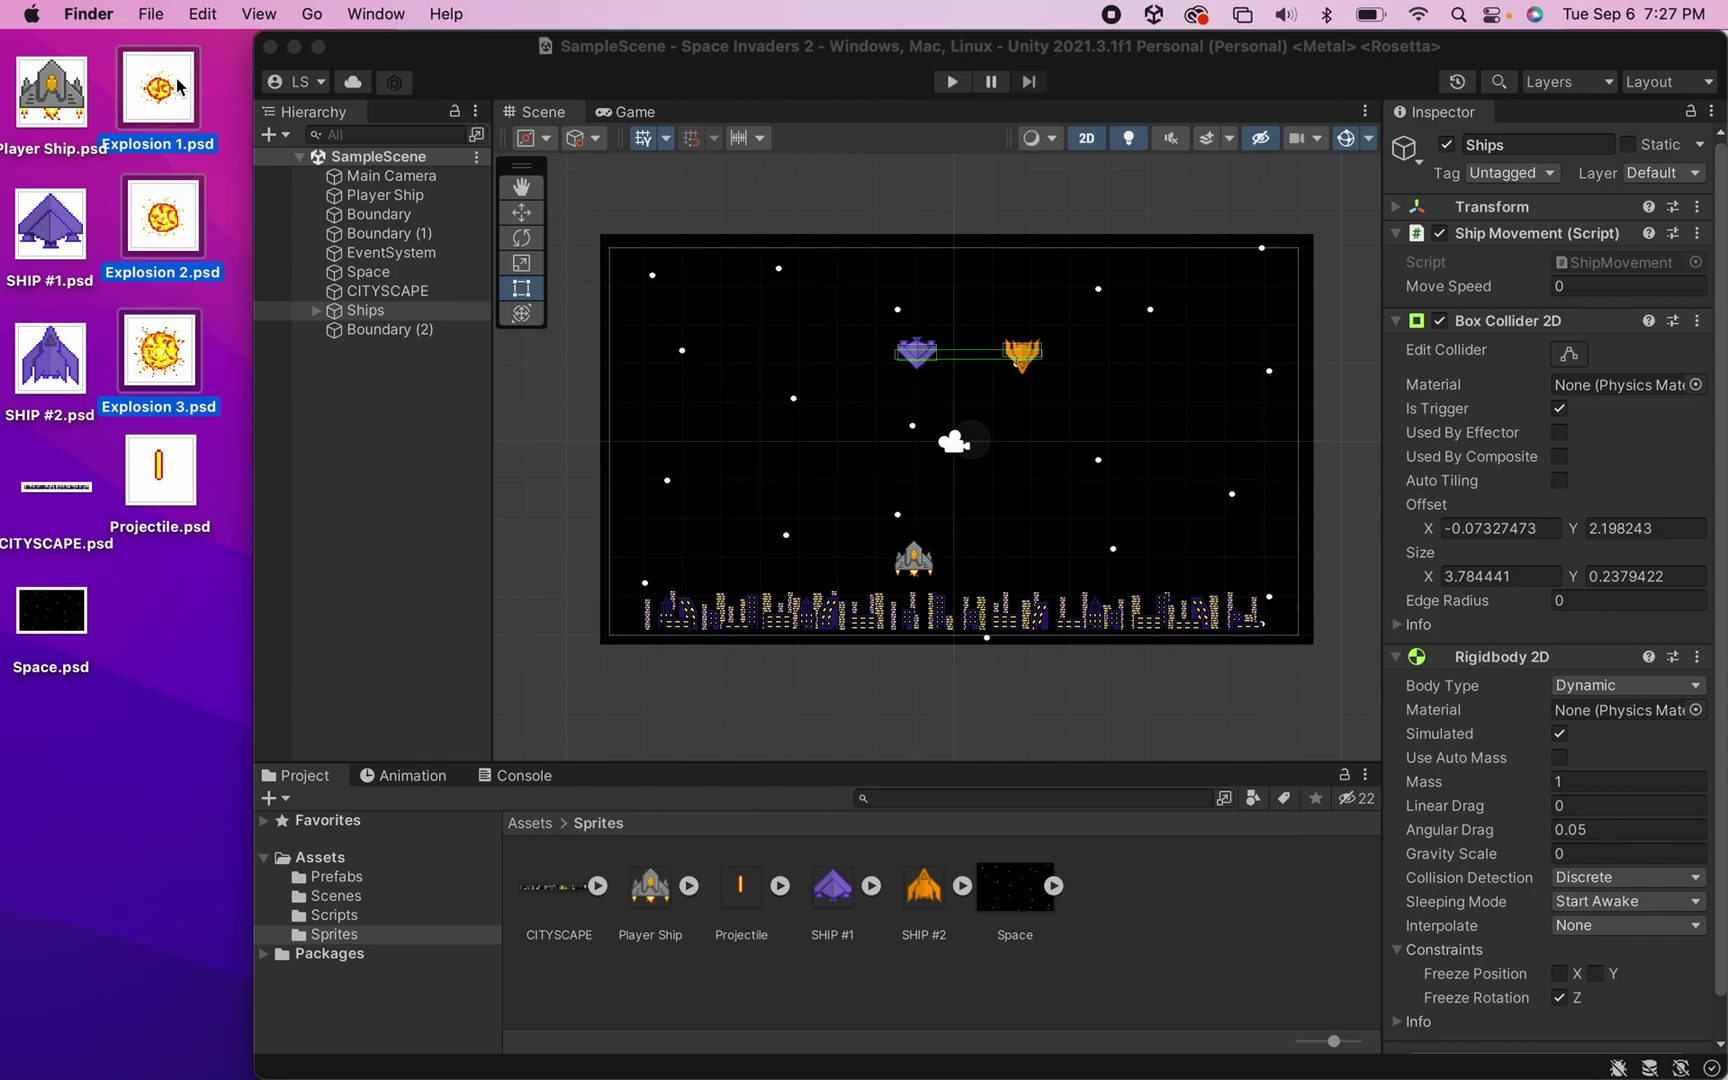
left_click_drag(730, 541, 1143, 900)
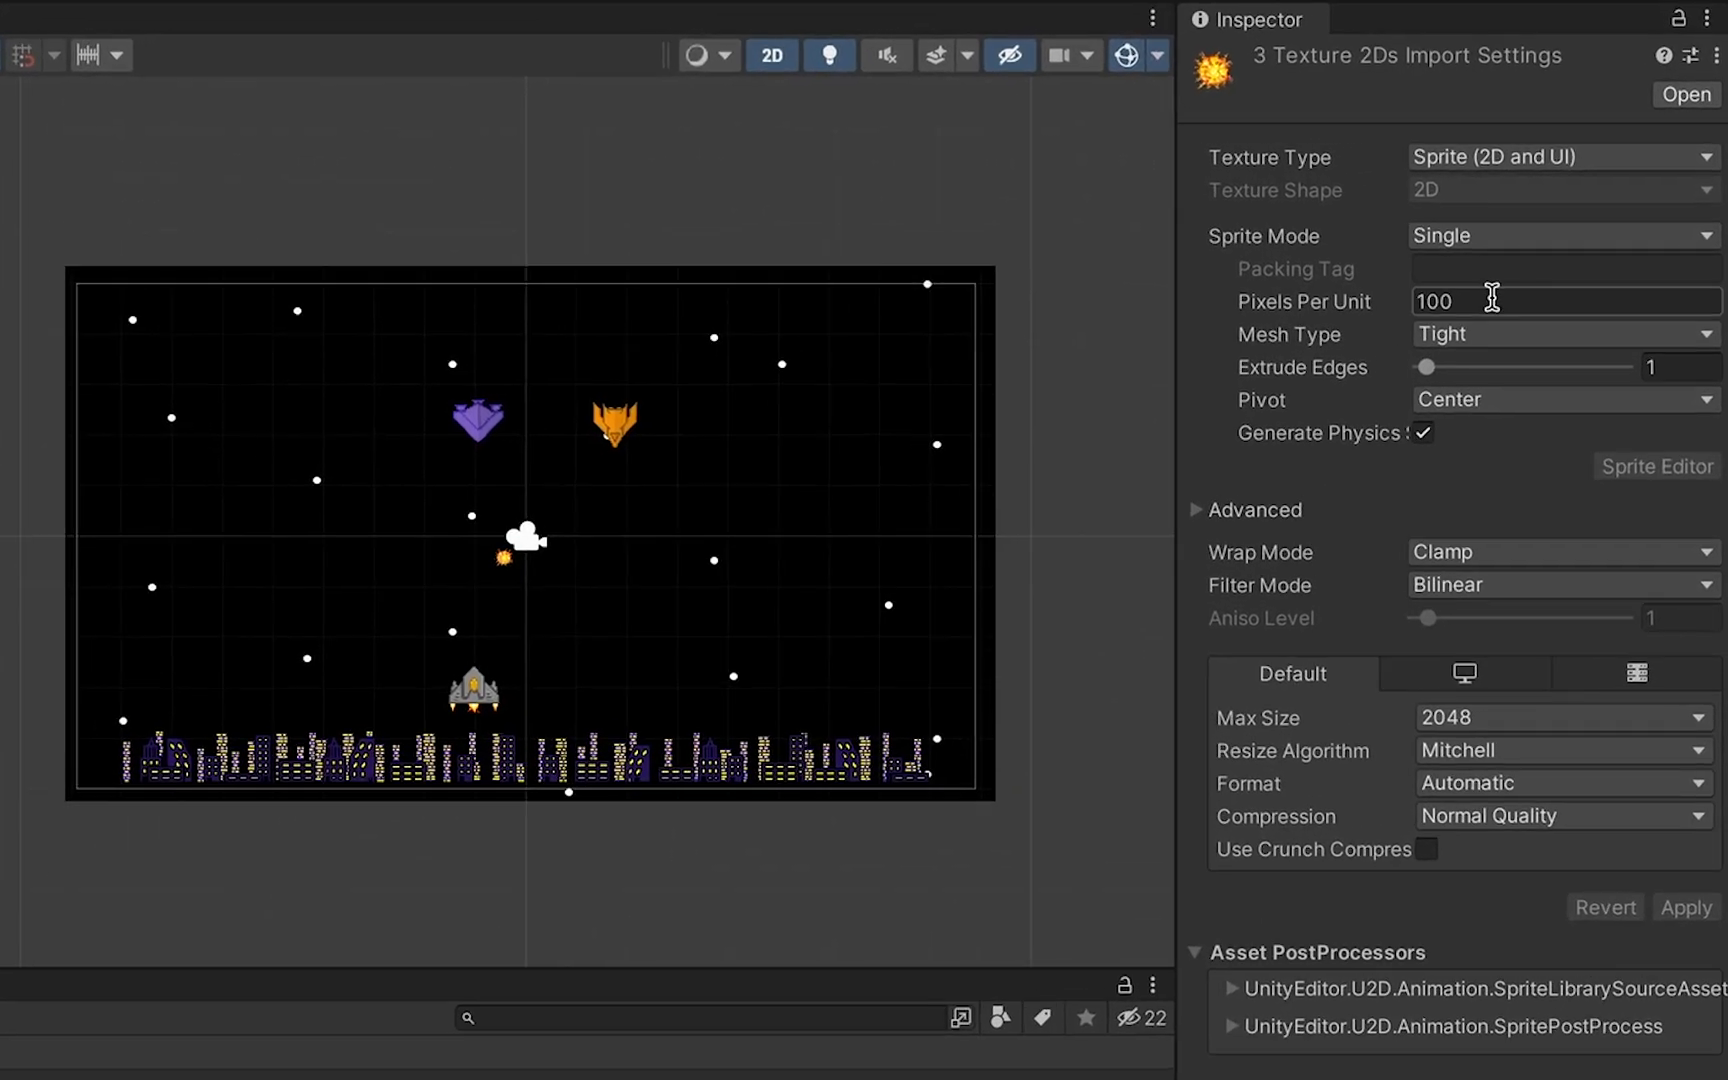
left_click(1554, 252)
type("32")
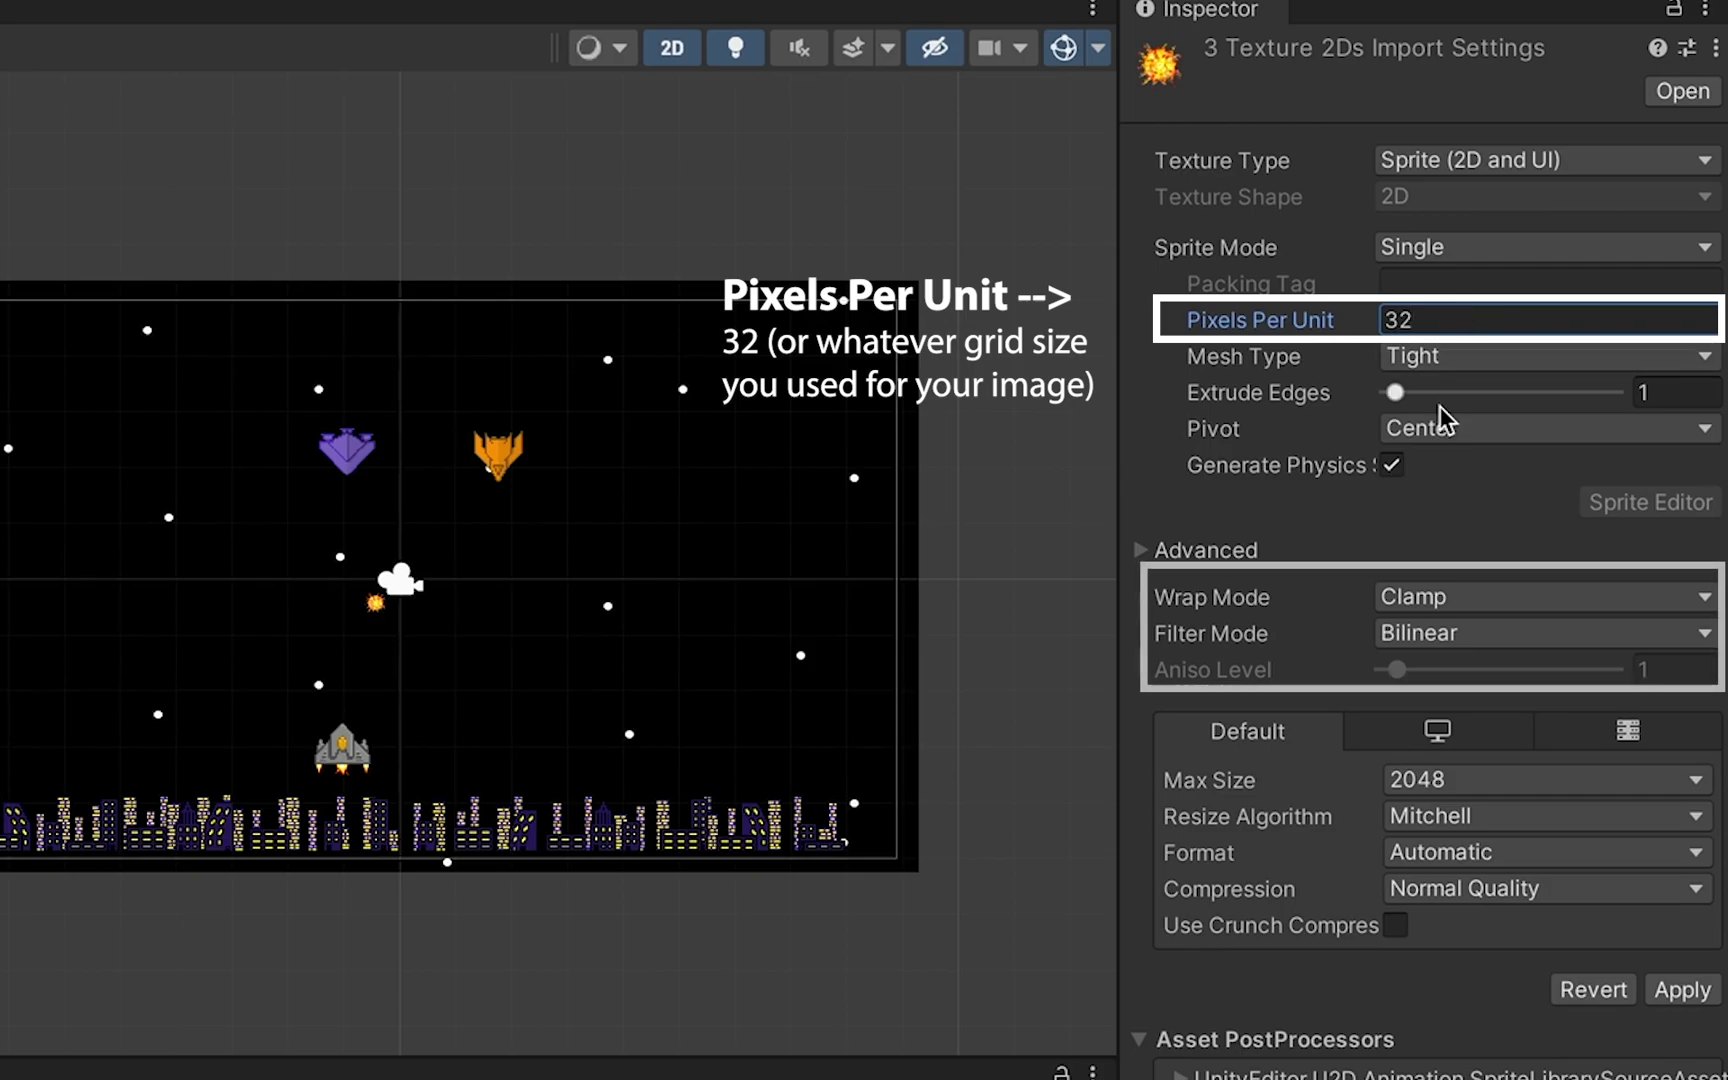
left_click(1481, 651)
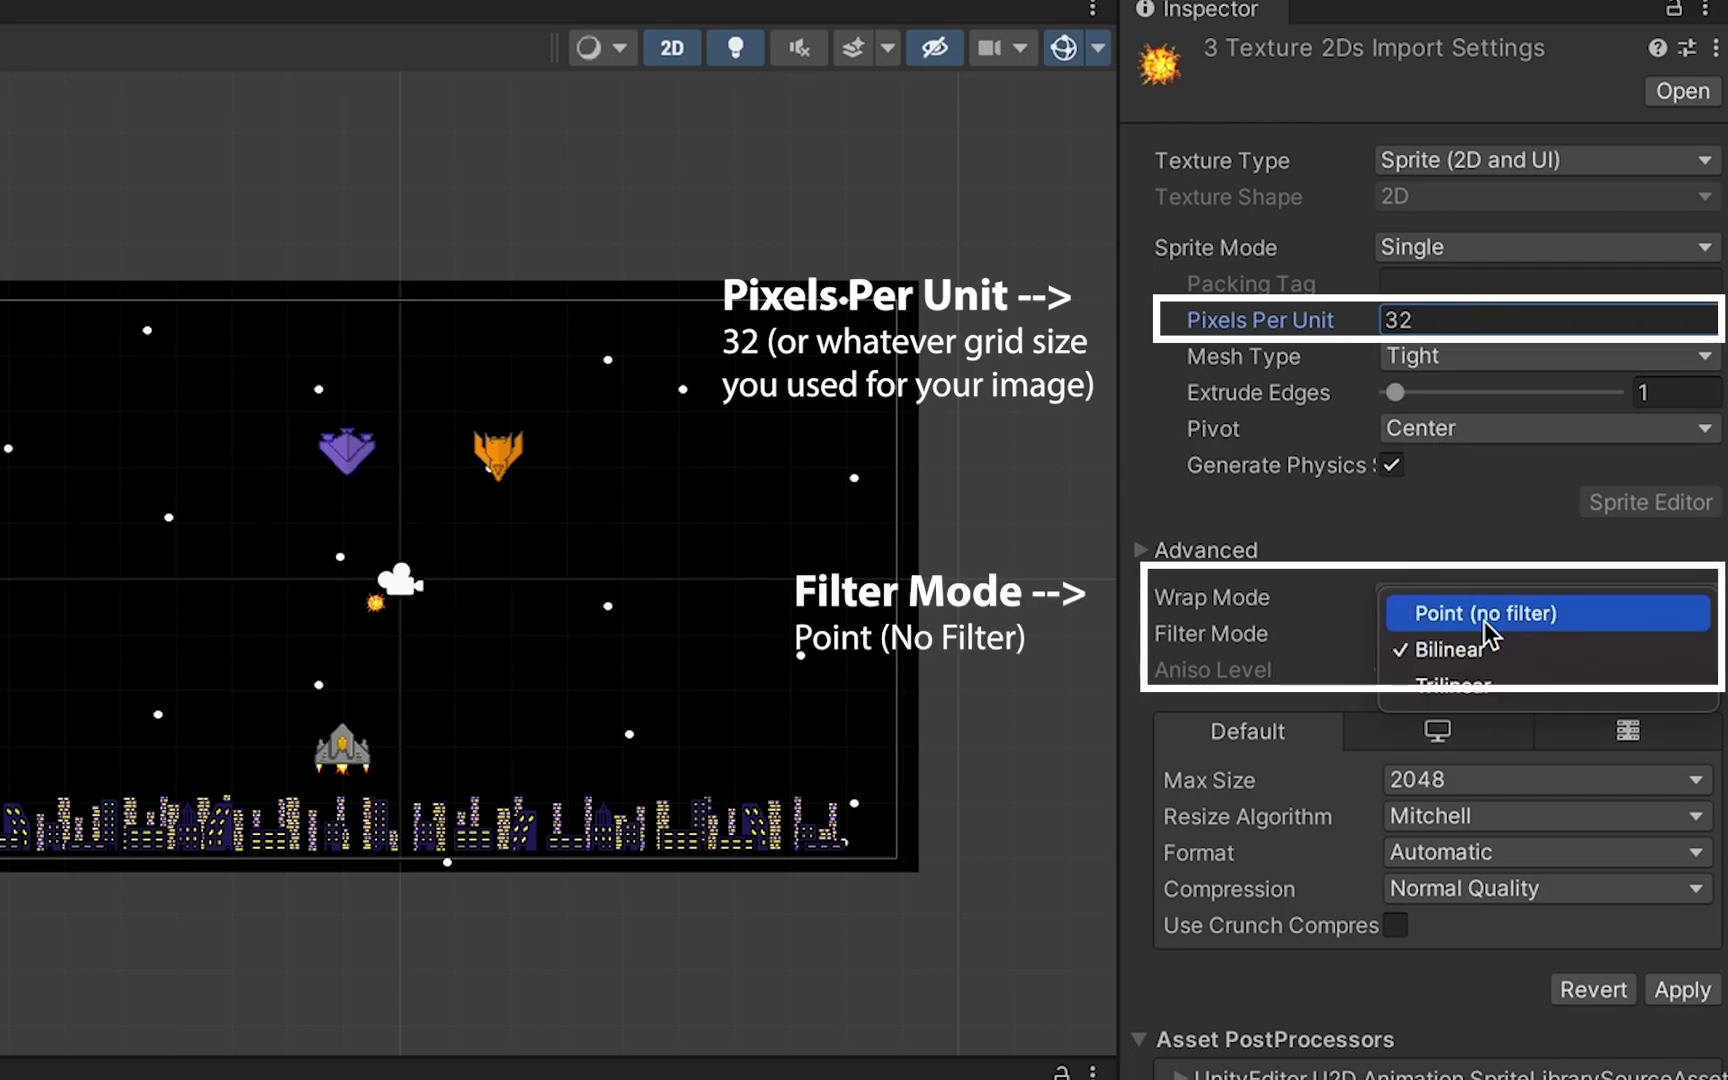
left_click(1485, 614)
left_click(1495, 852)
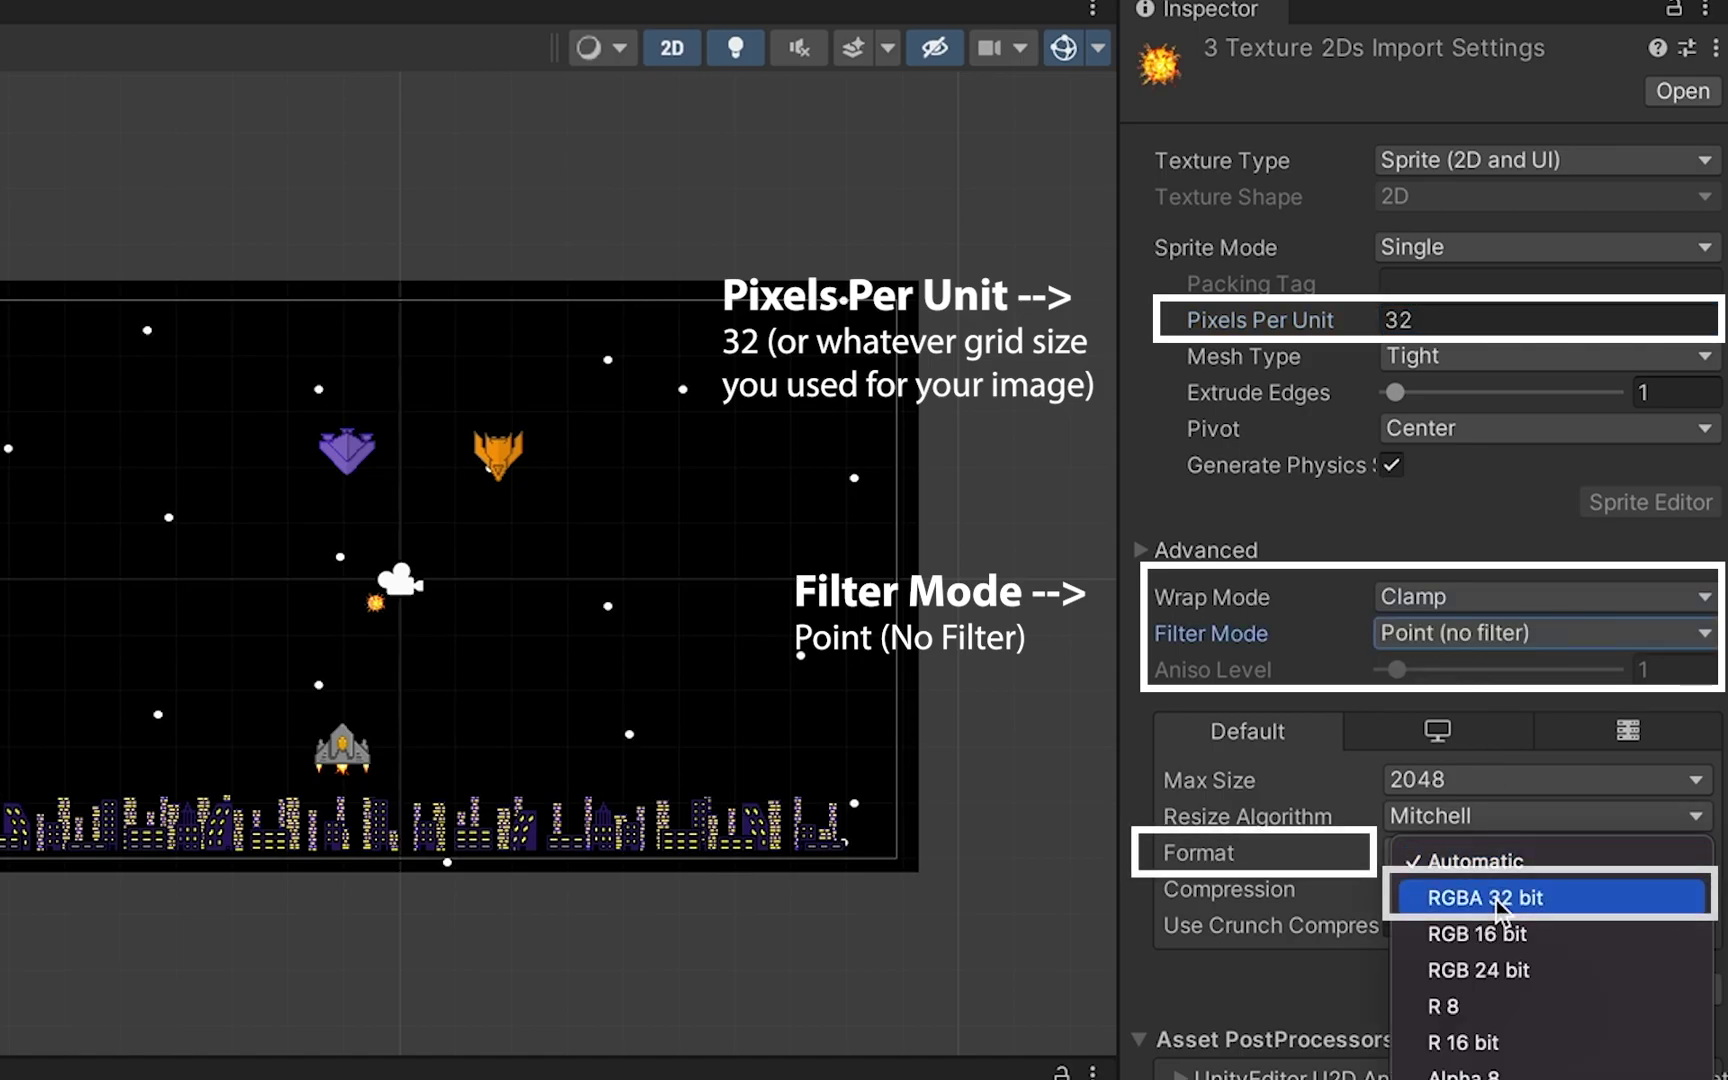
left_click(1497, 898)
left_click(1682, 917)
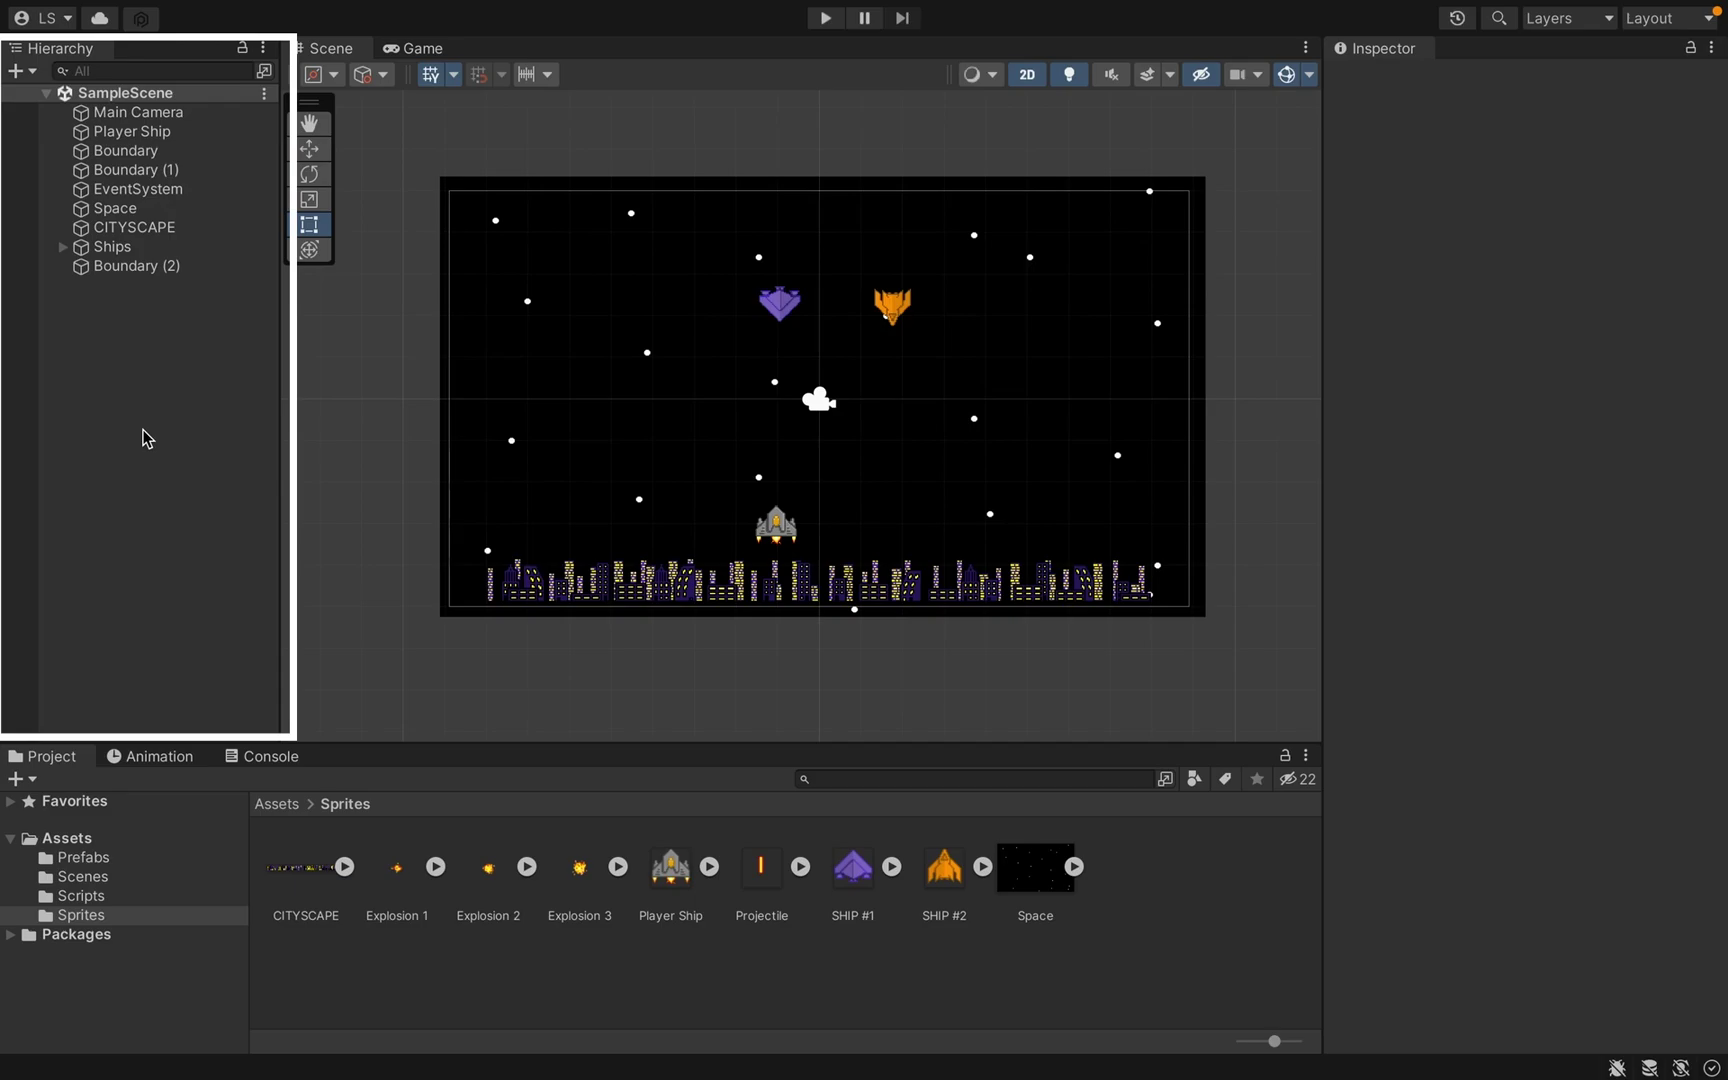
Step: Create an empty game object in the Hierarchy named Explosion
right_click(147, 438)
left_click(297, 730)
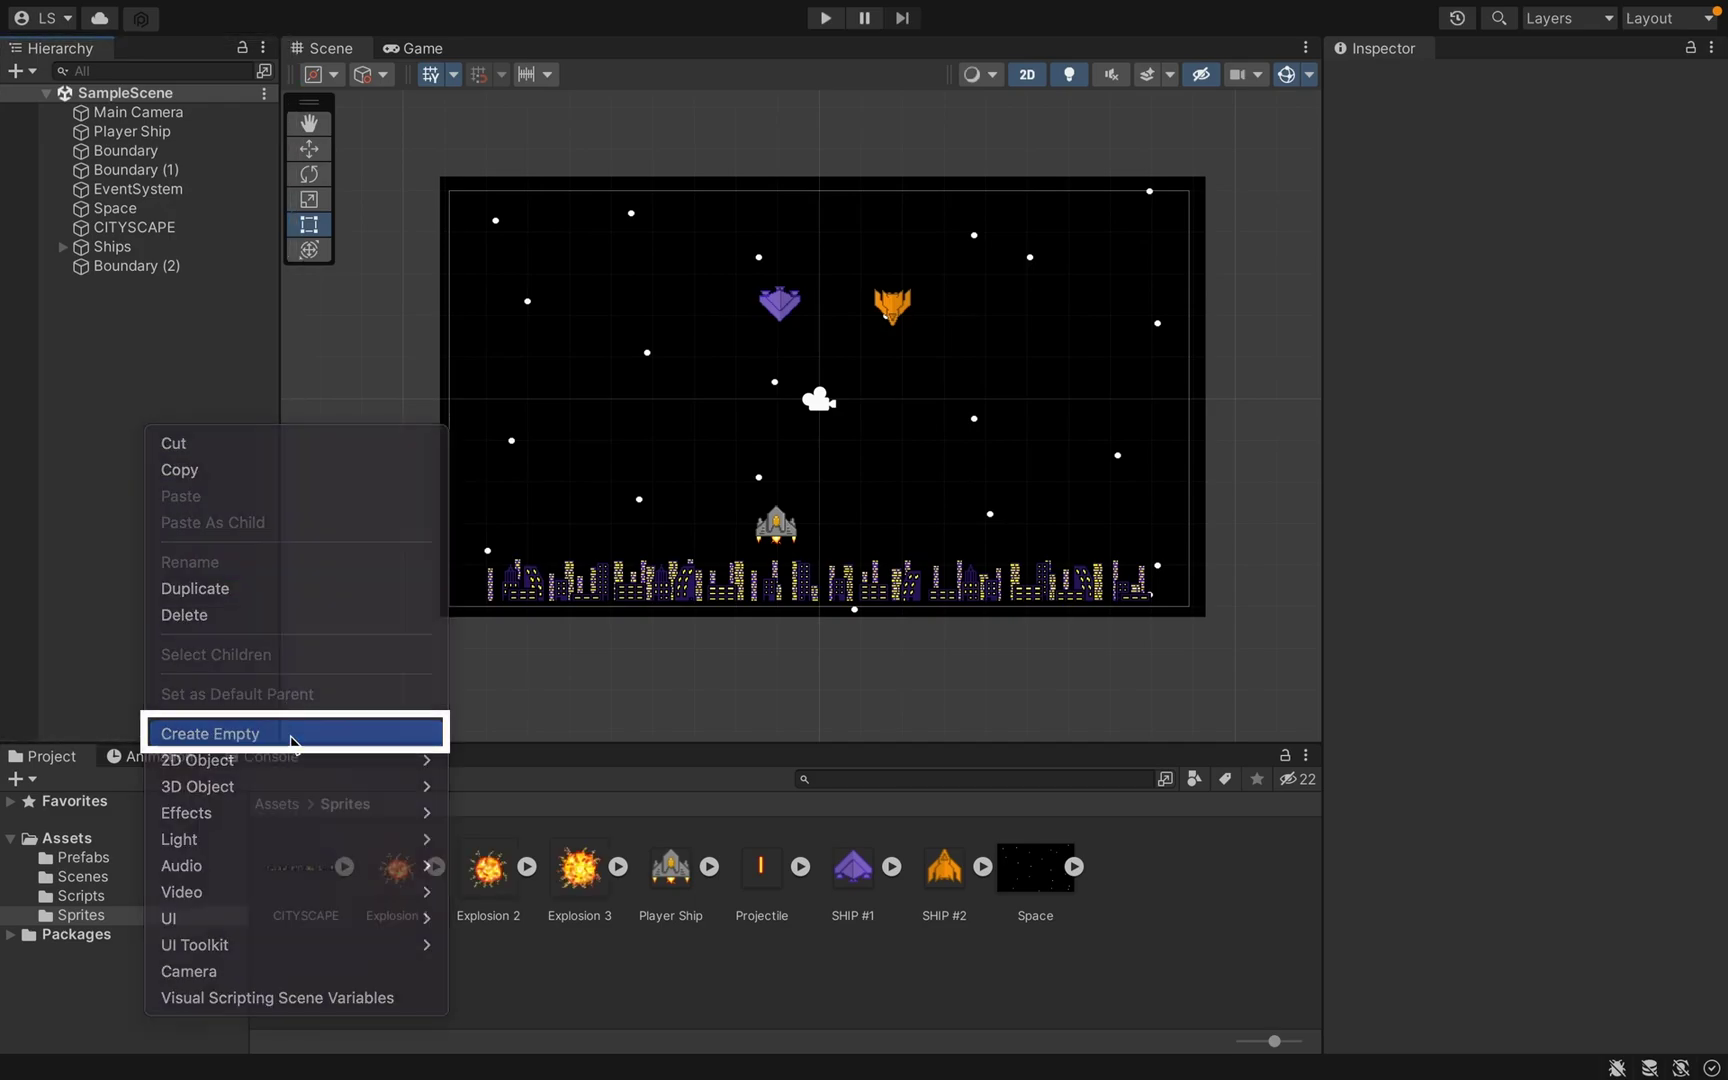
type("Explosion")
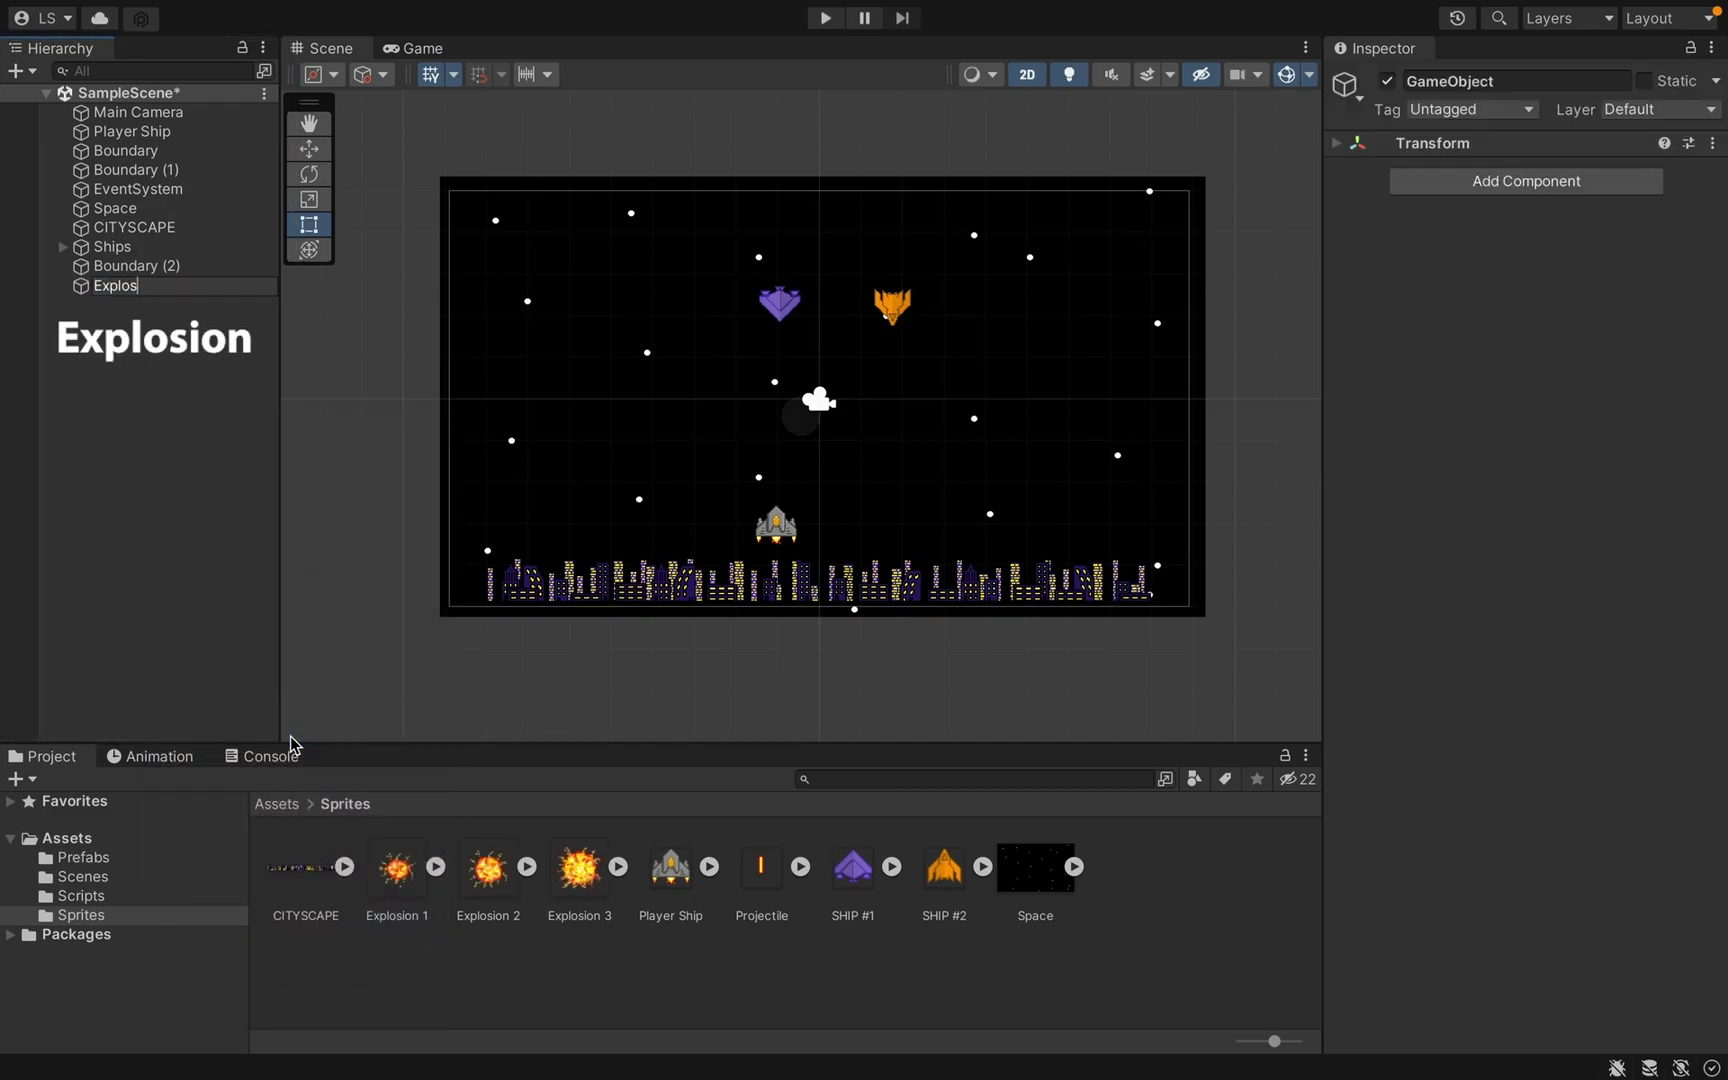
key("Return")
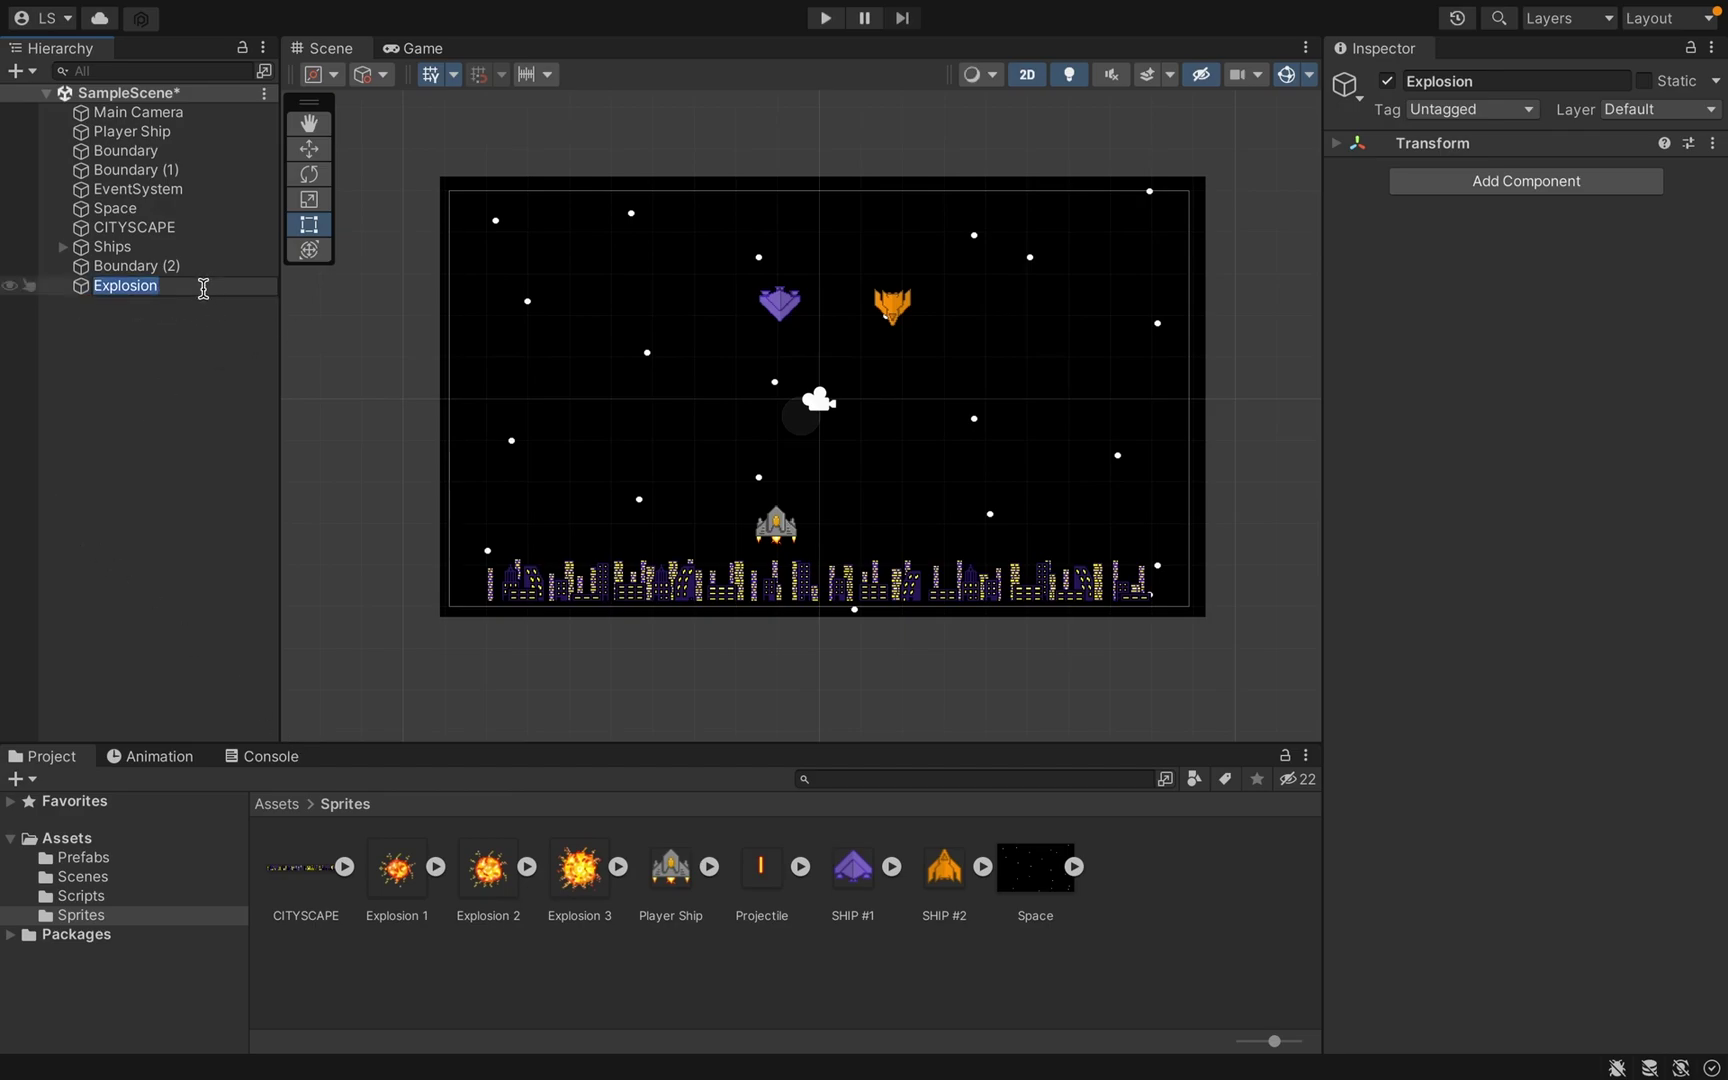
Step: With Explosion selected, open the Animation window and dock it beneath the Scene view
left_click(200, 287, "ctrl")
left_click(137, 289)
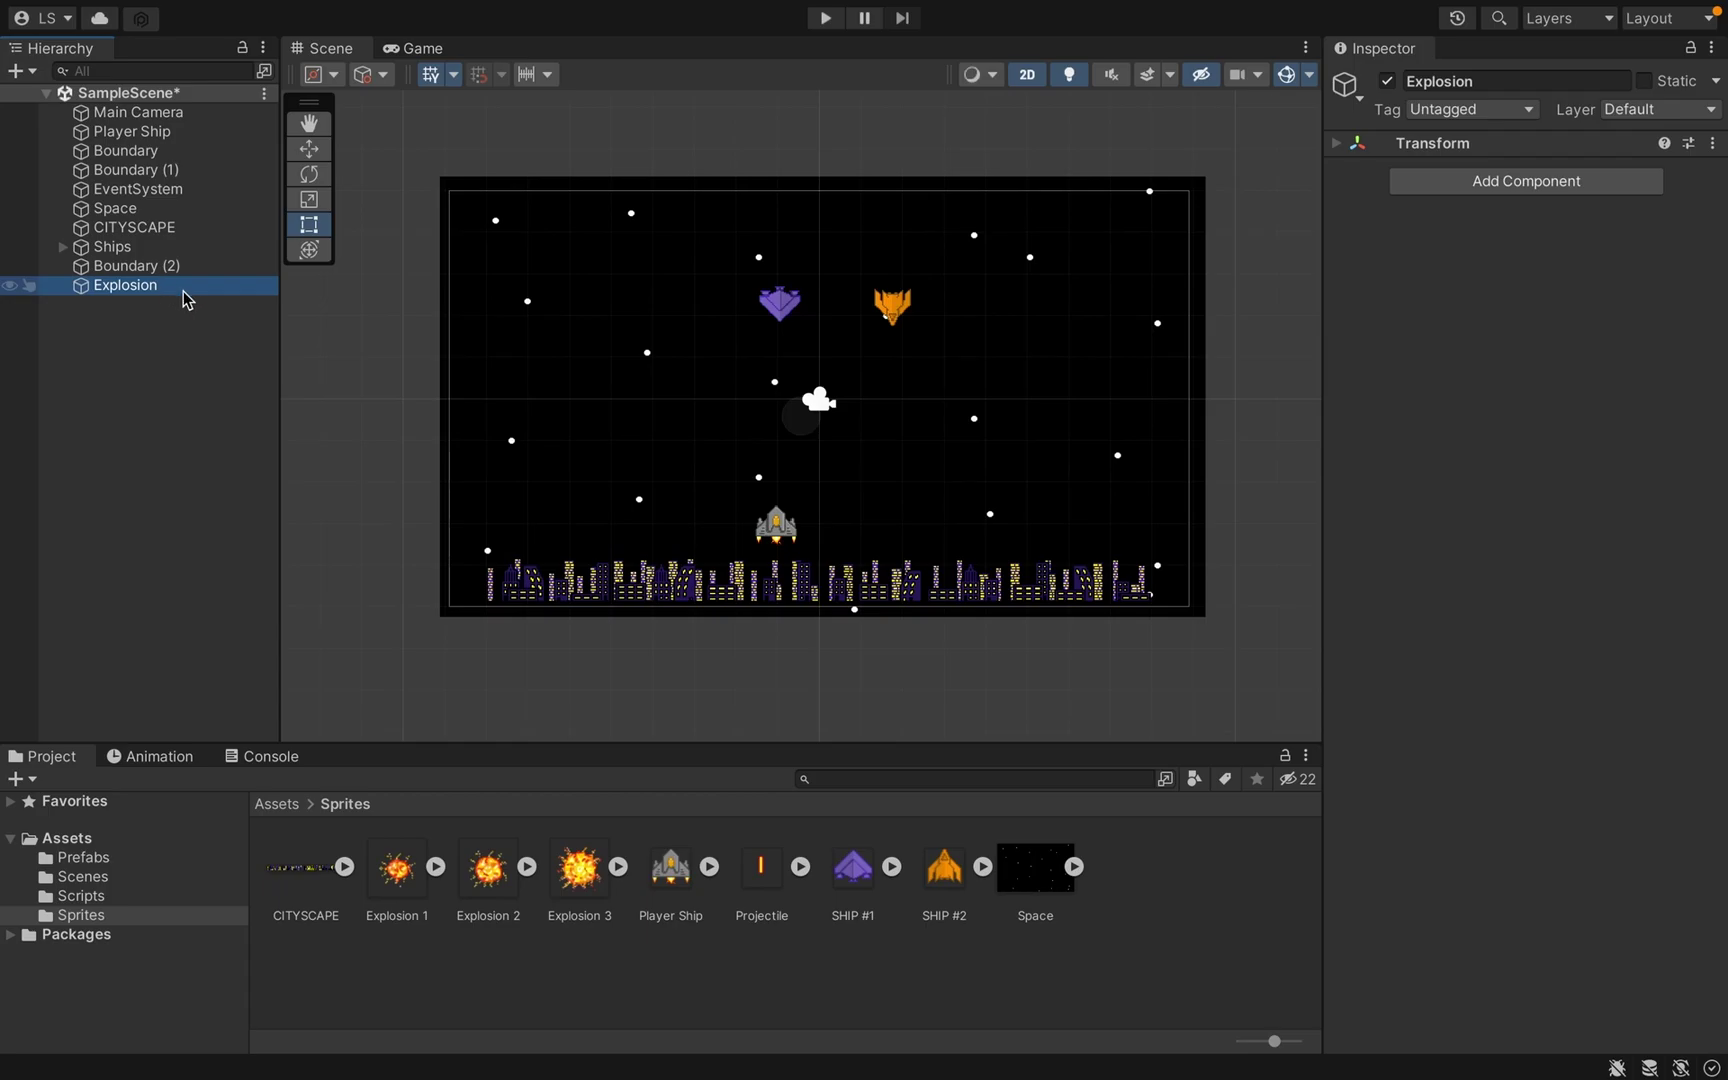
left_click(148, 757)
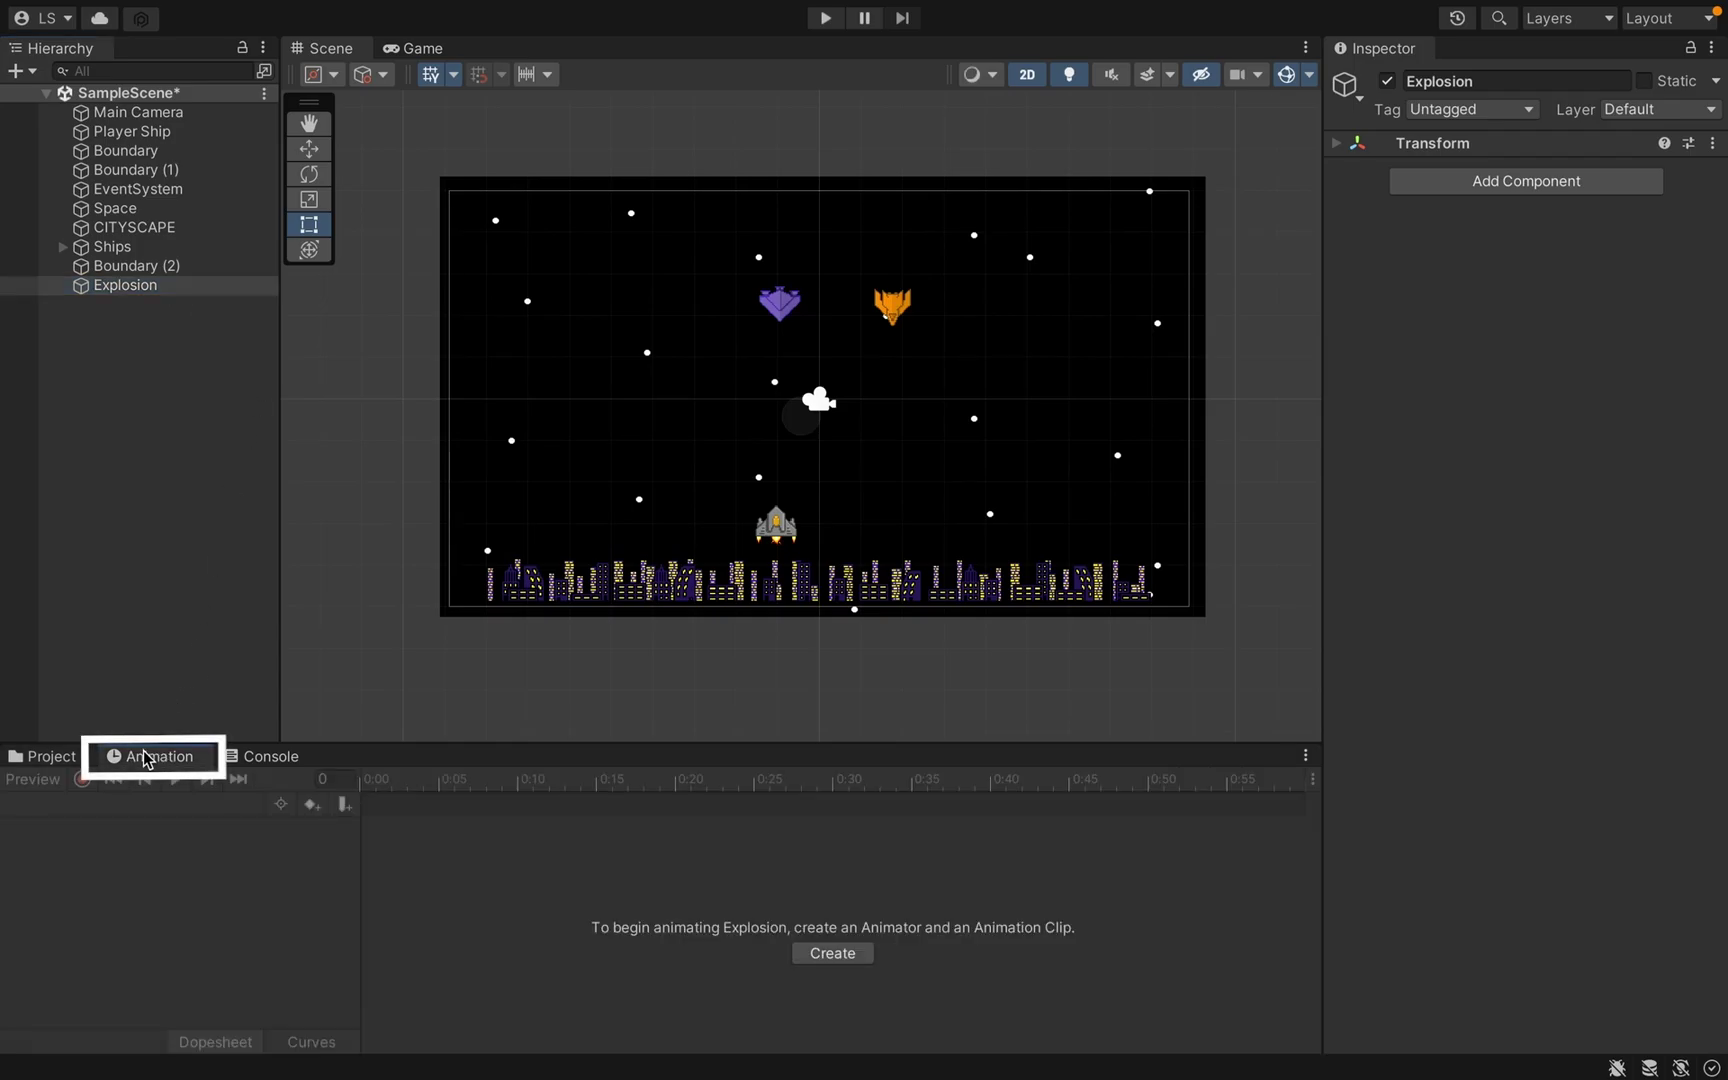
left_click(155, 288)
mouse_move(550, 3)
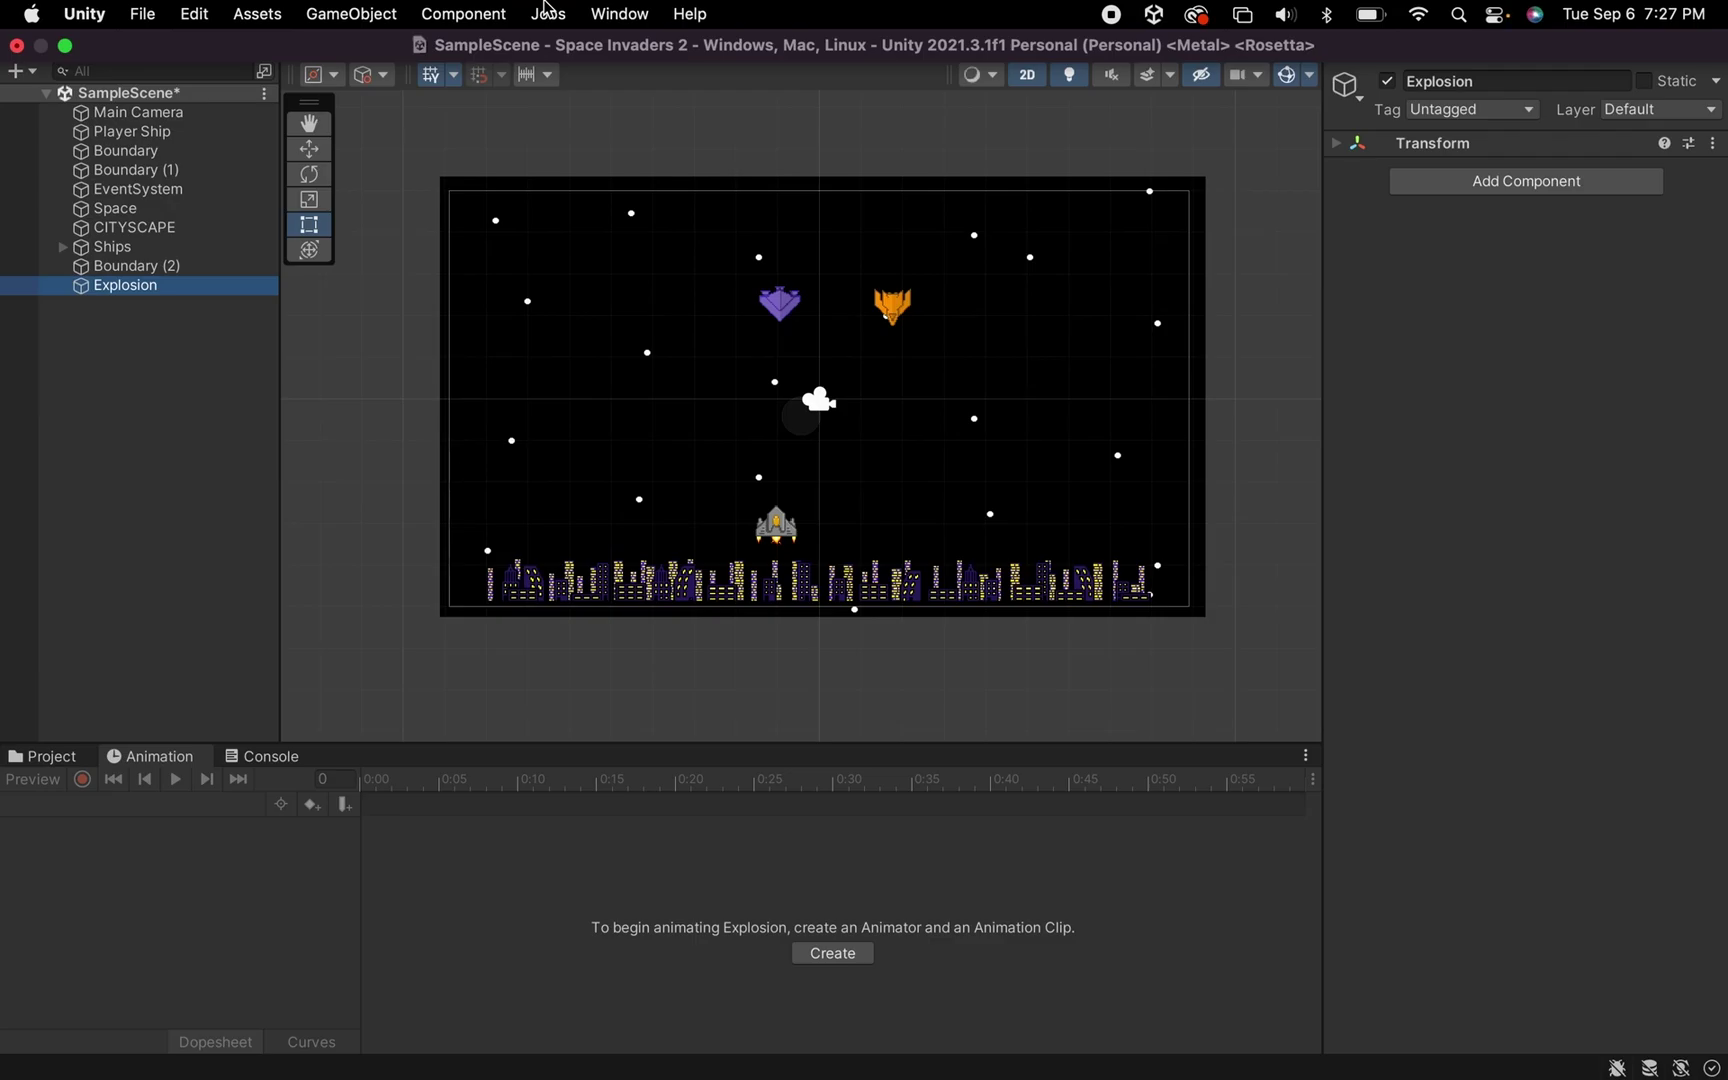
left_click(620, 14)
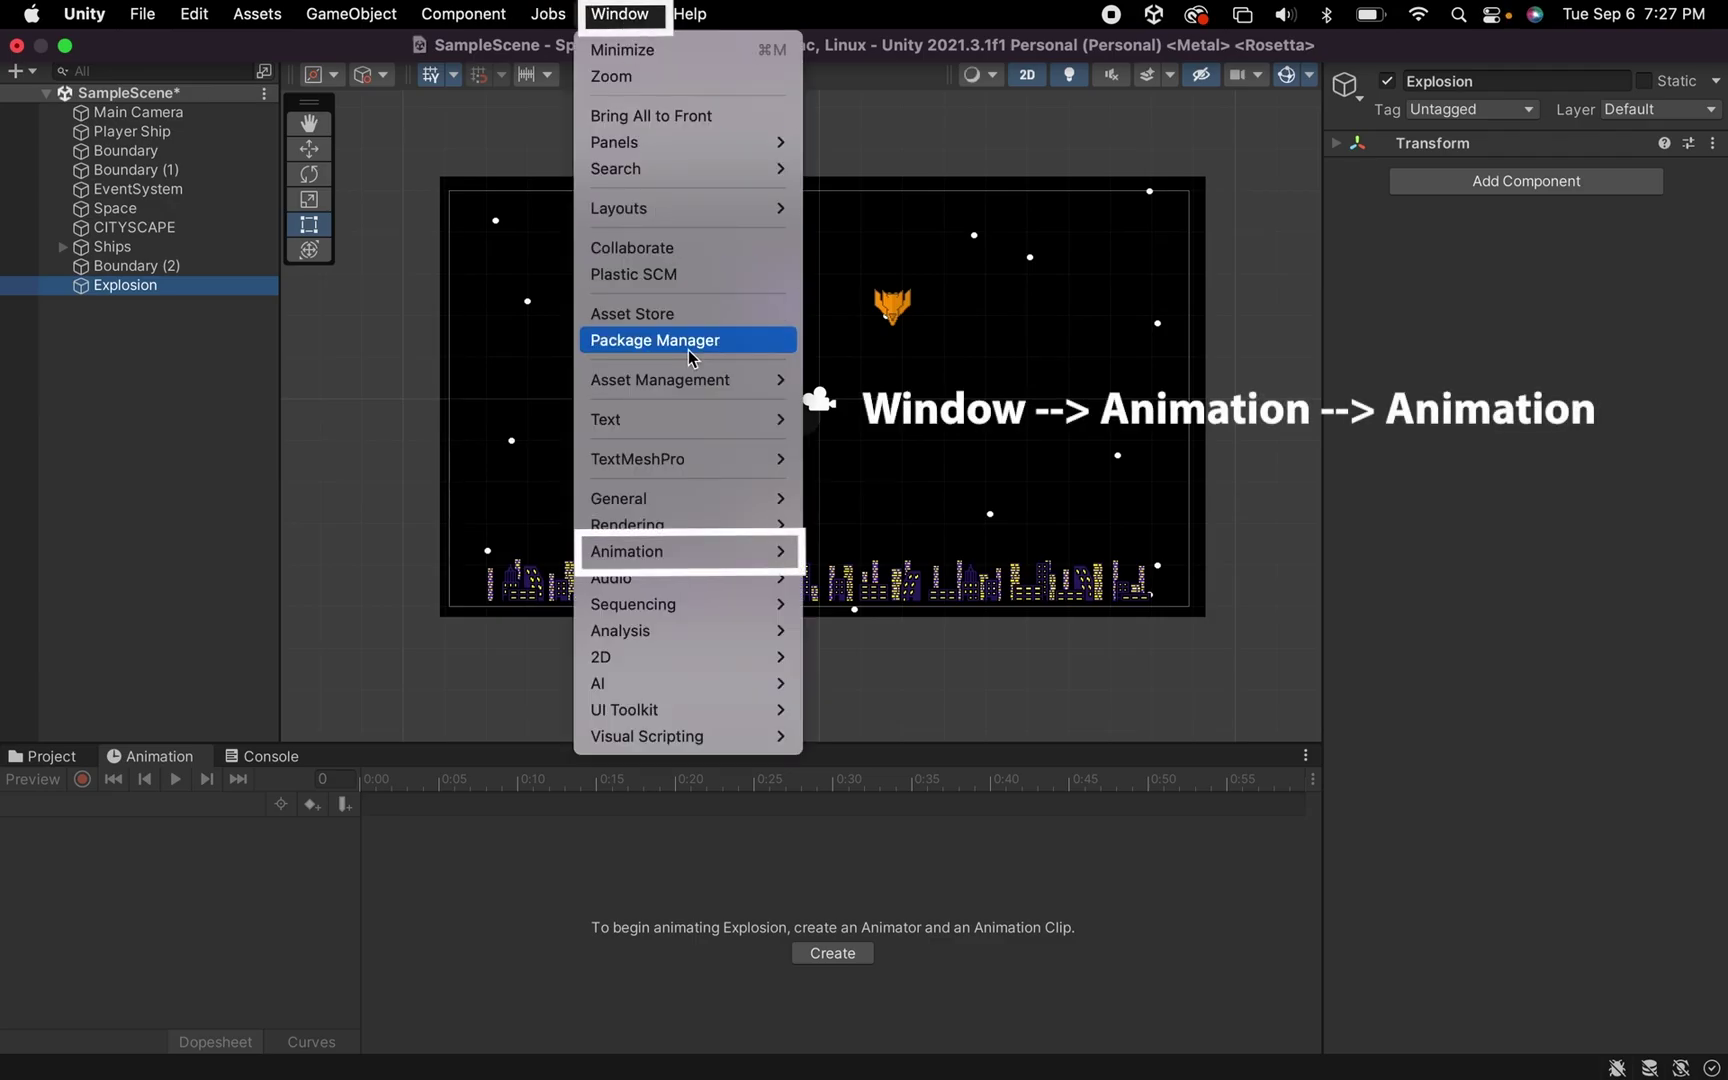
mouse_move(697, 551)
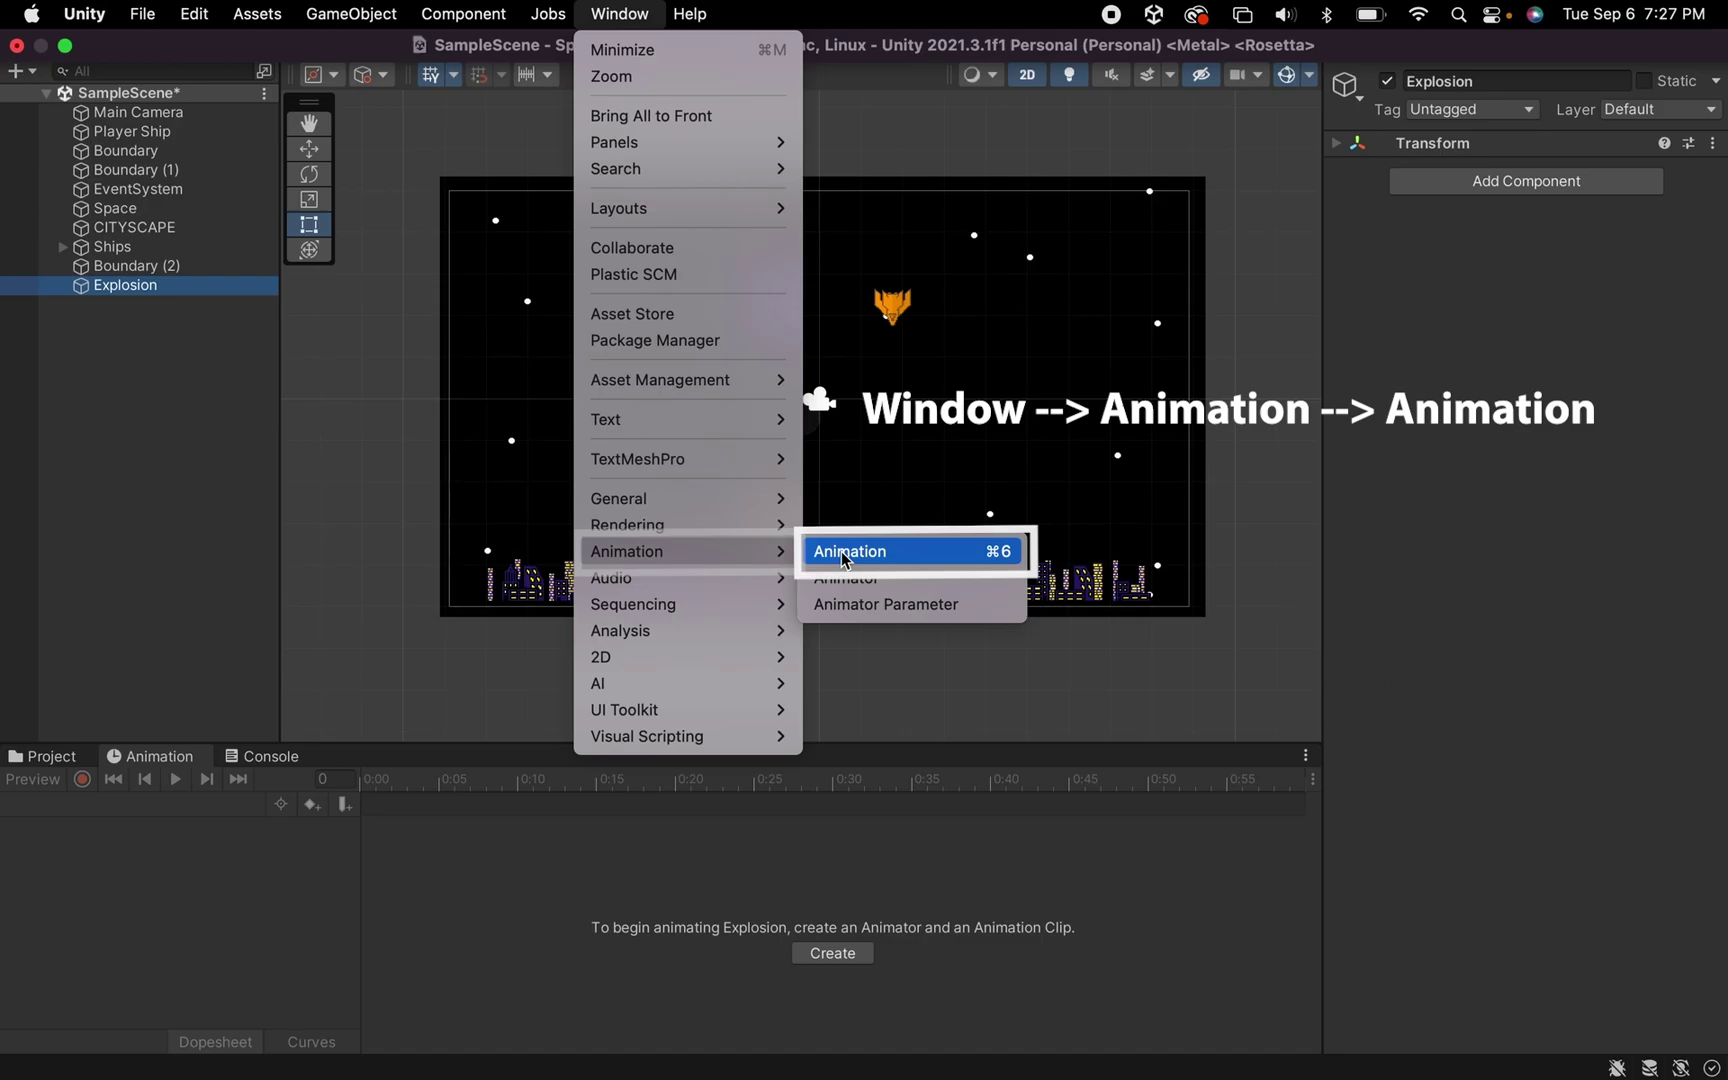
left_click(163, 714)
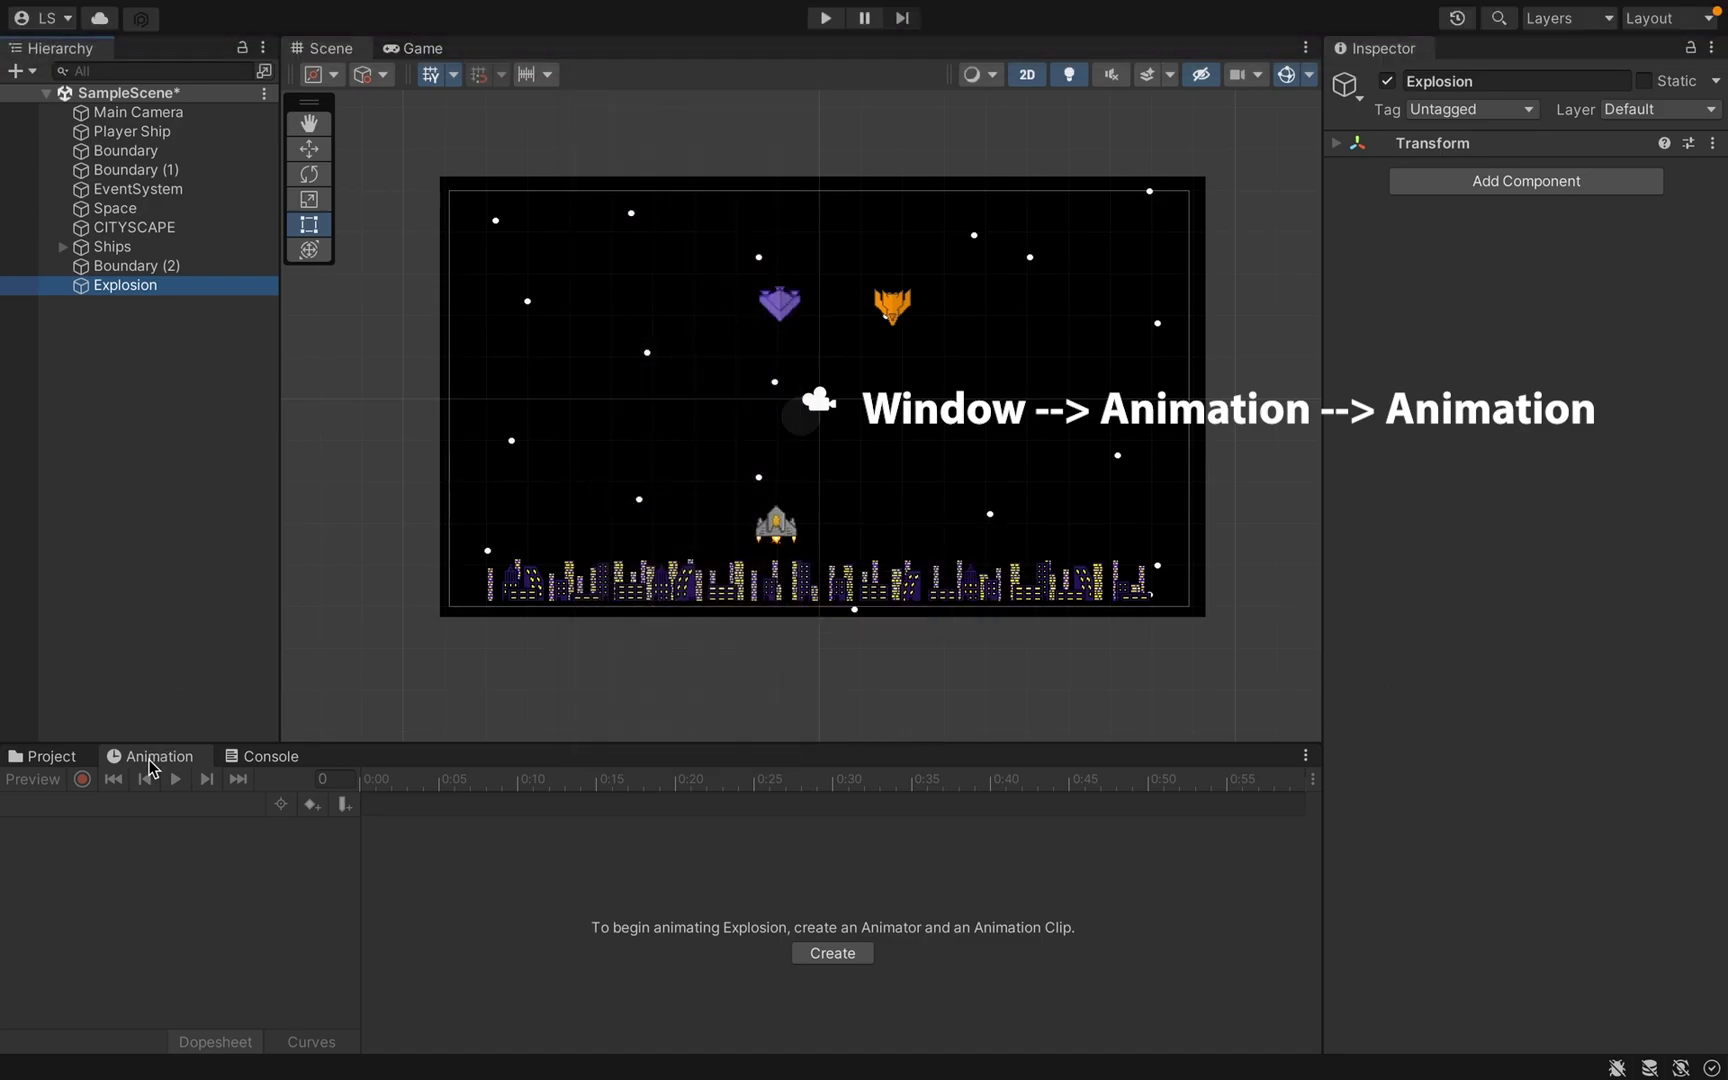
left_click_drag(150, 757, 582, 679)
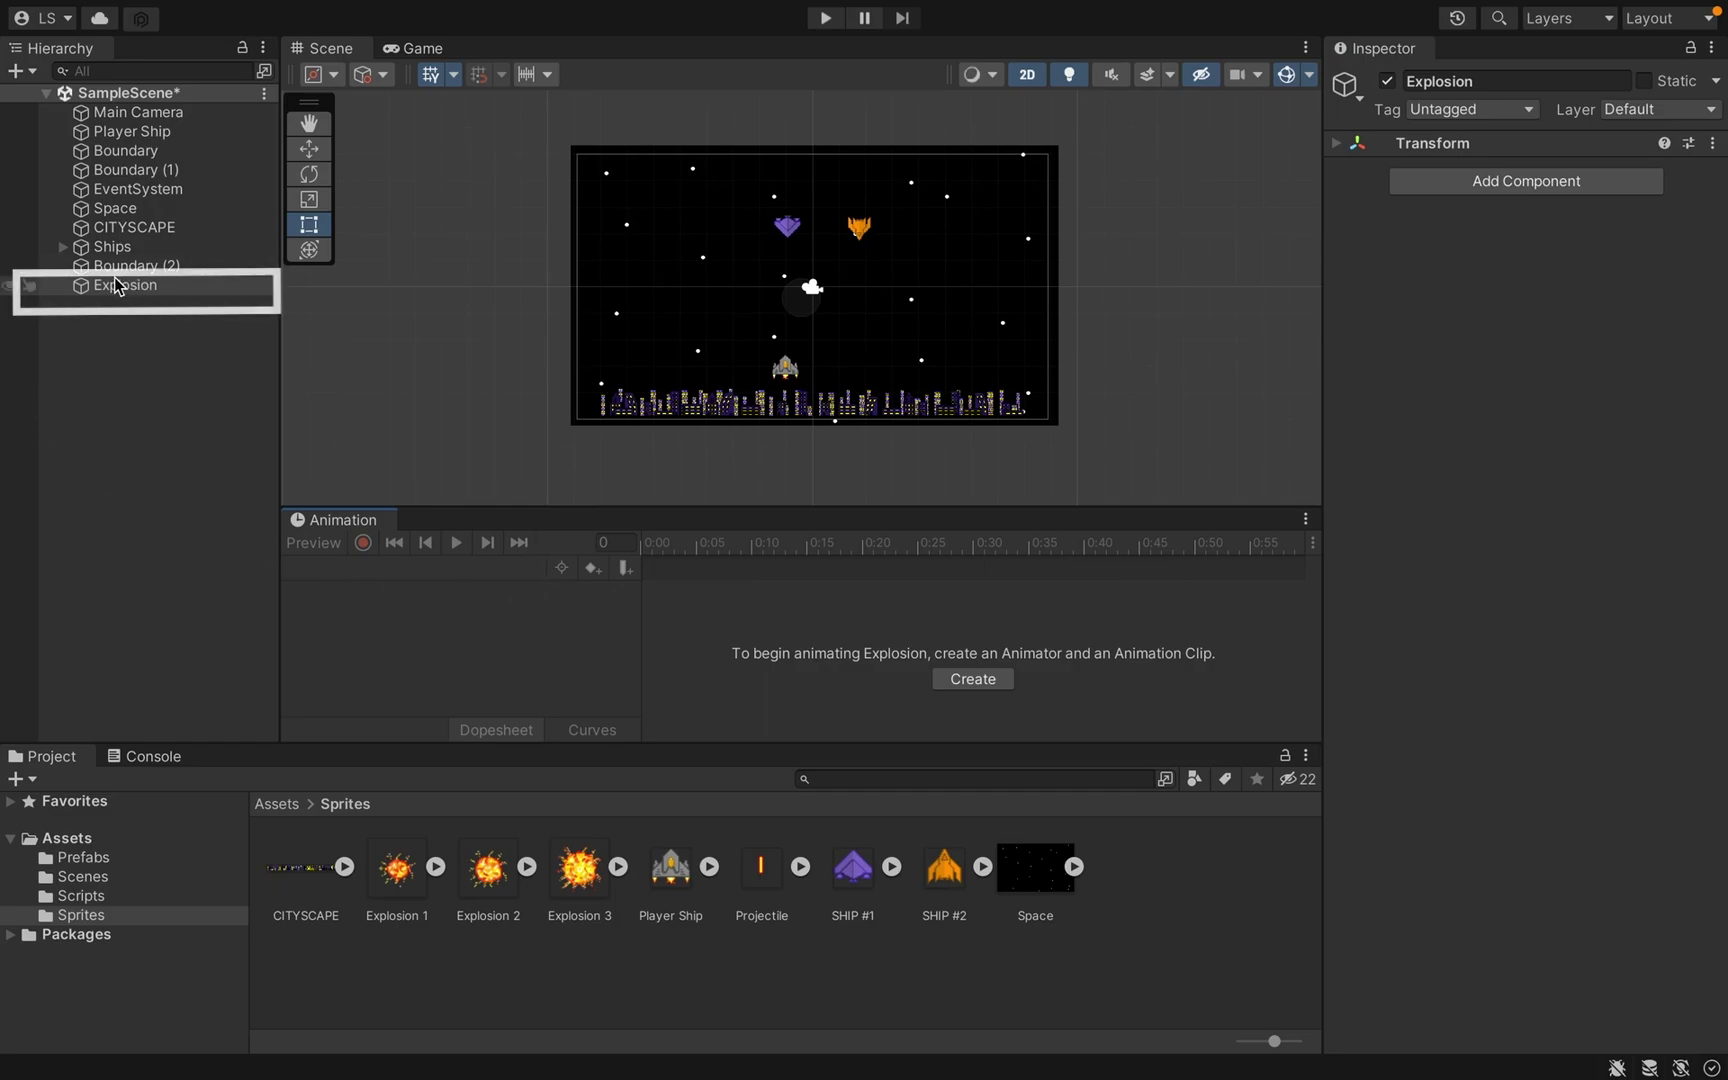
Step: Create a new animation clip saved as Explosion
left_click(990, 678)
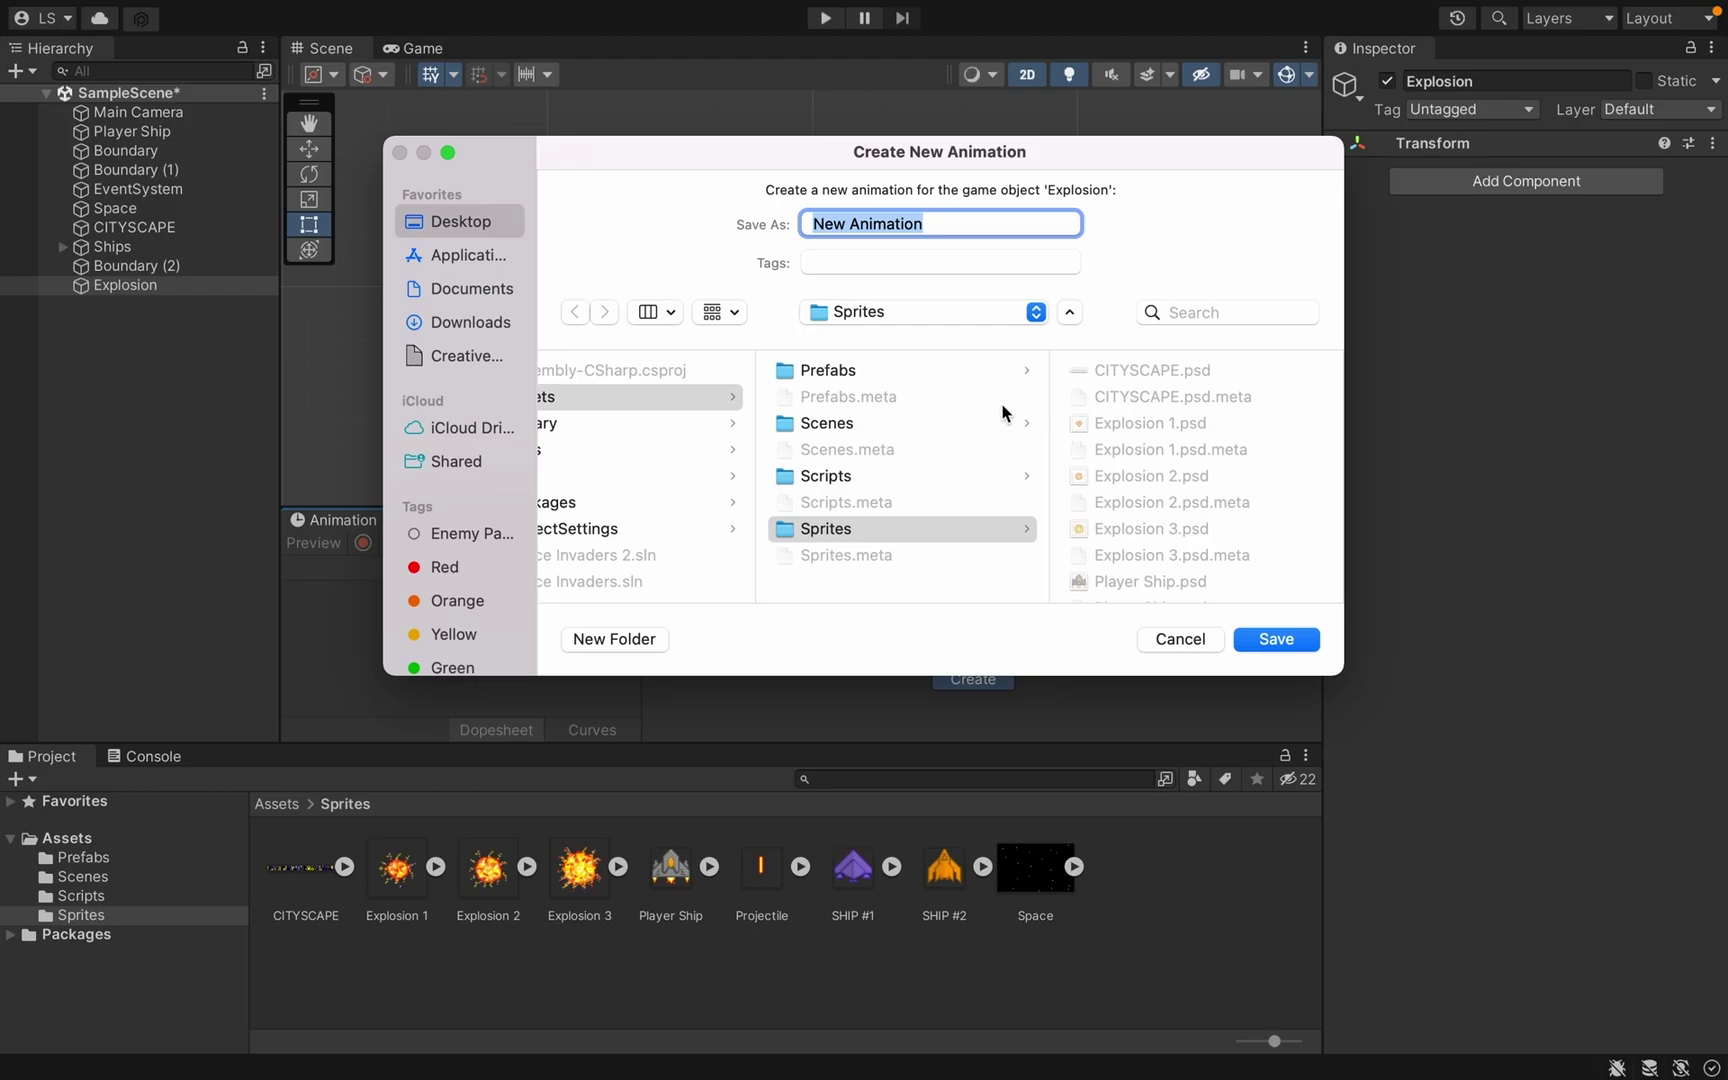
type("Explosion")
key("Return")
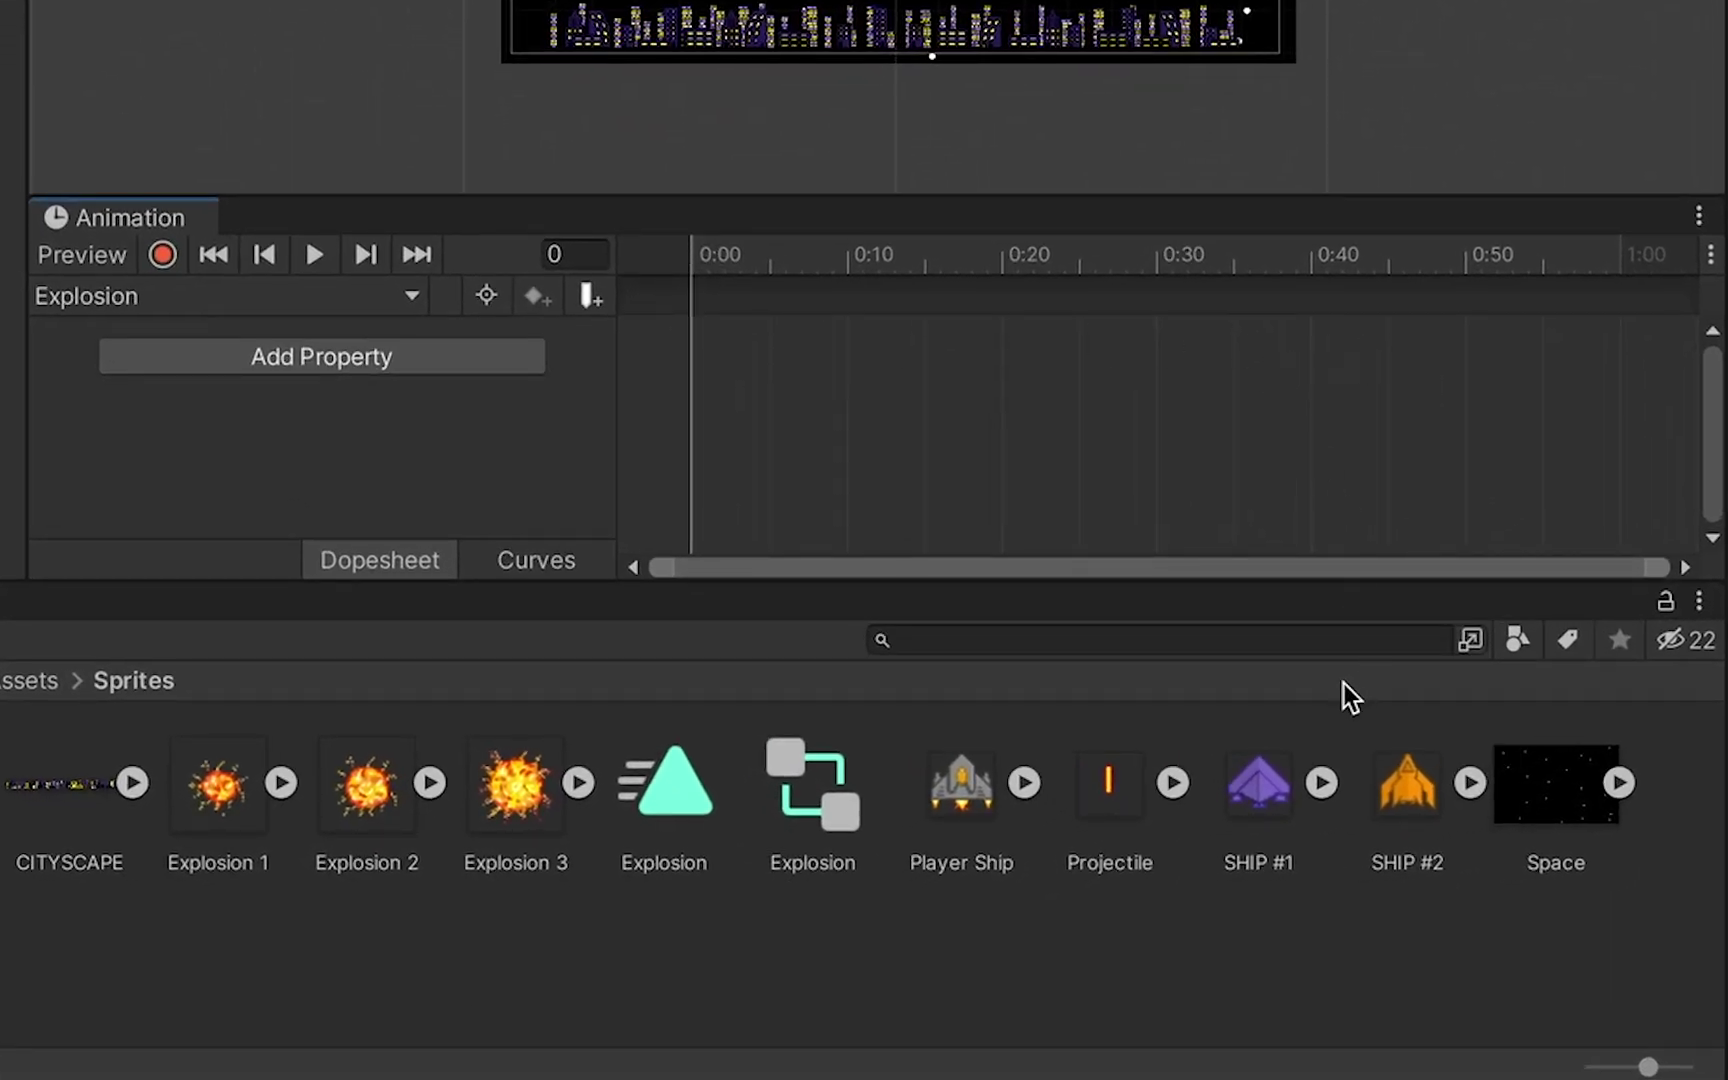
Step: Key sprites Explosion 1, 2 and 3 at 0:00, 0:10 and 0:20, then preview the clip
left_click_drag(220, 805, 692, 346)
left_click_drag(359, 814, 846, 373)
left_click_drag(515, 785, 991, 374)
left_click_drag(991, 374, 995, 372)
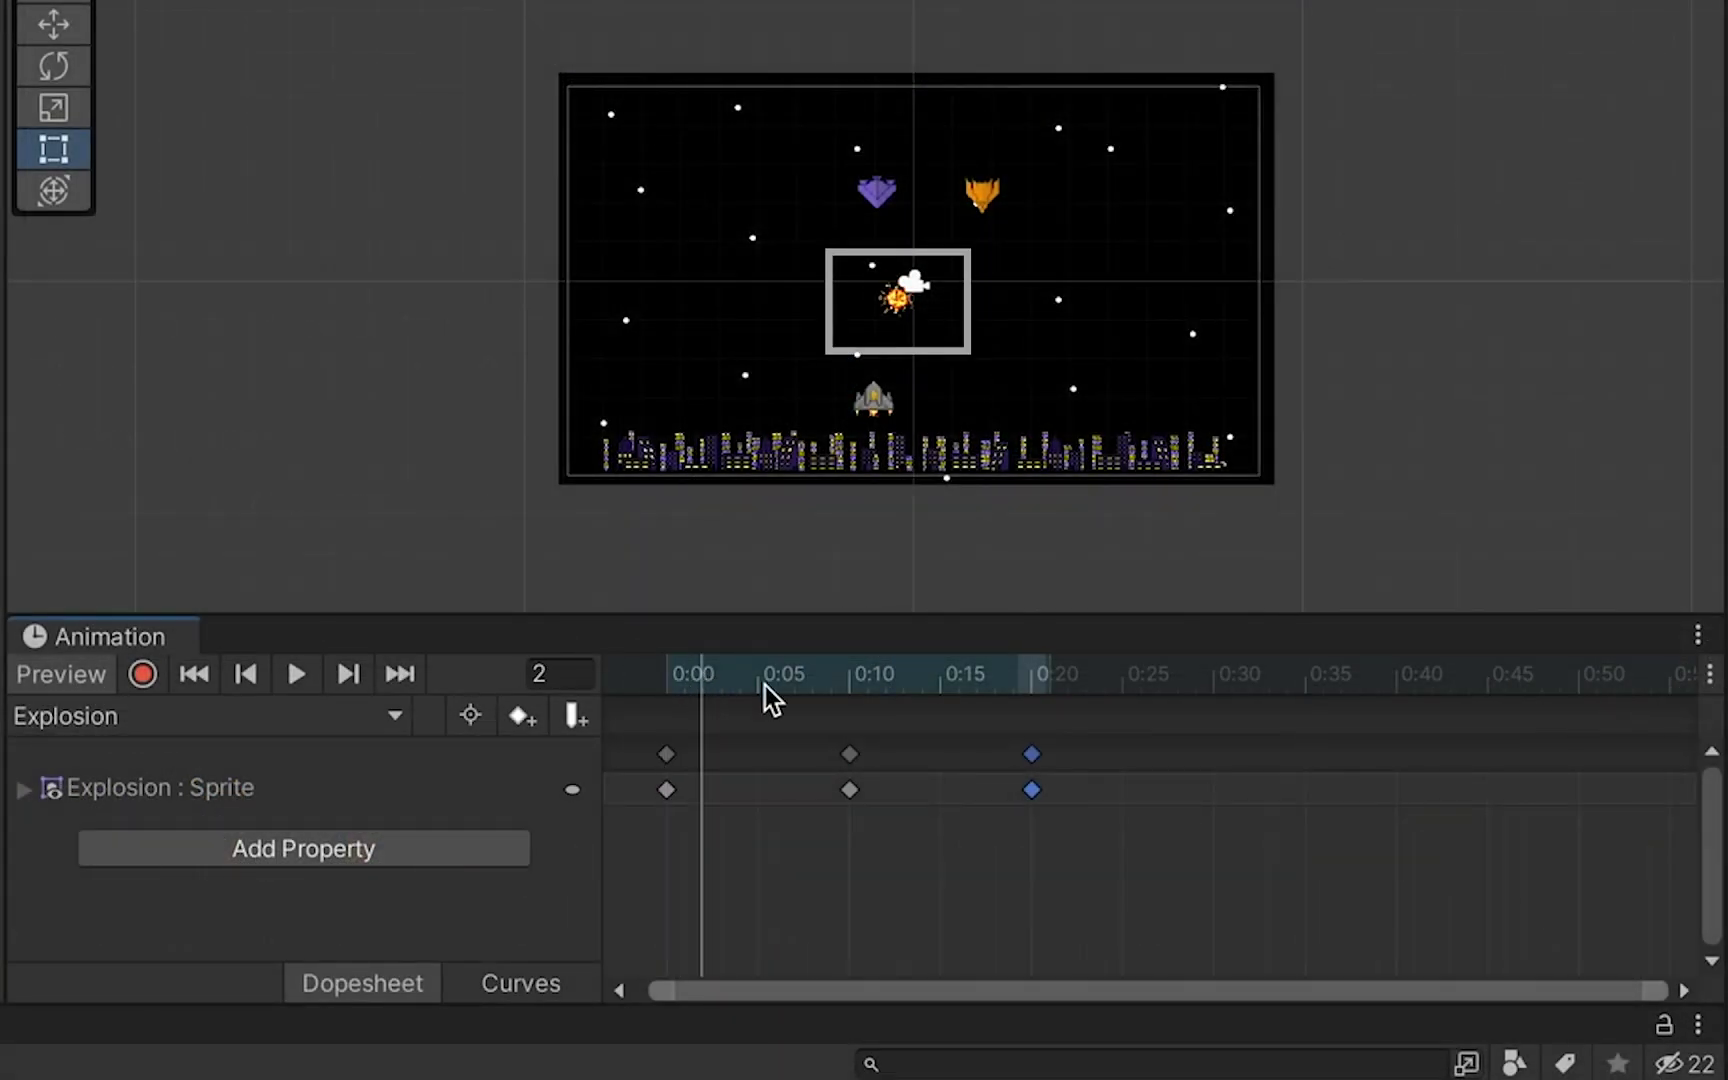
left_click_drag(765, 684, 1049, 708)
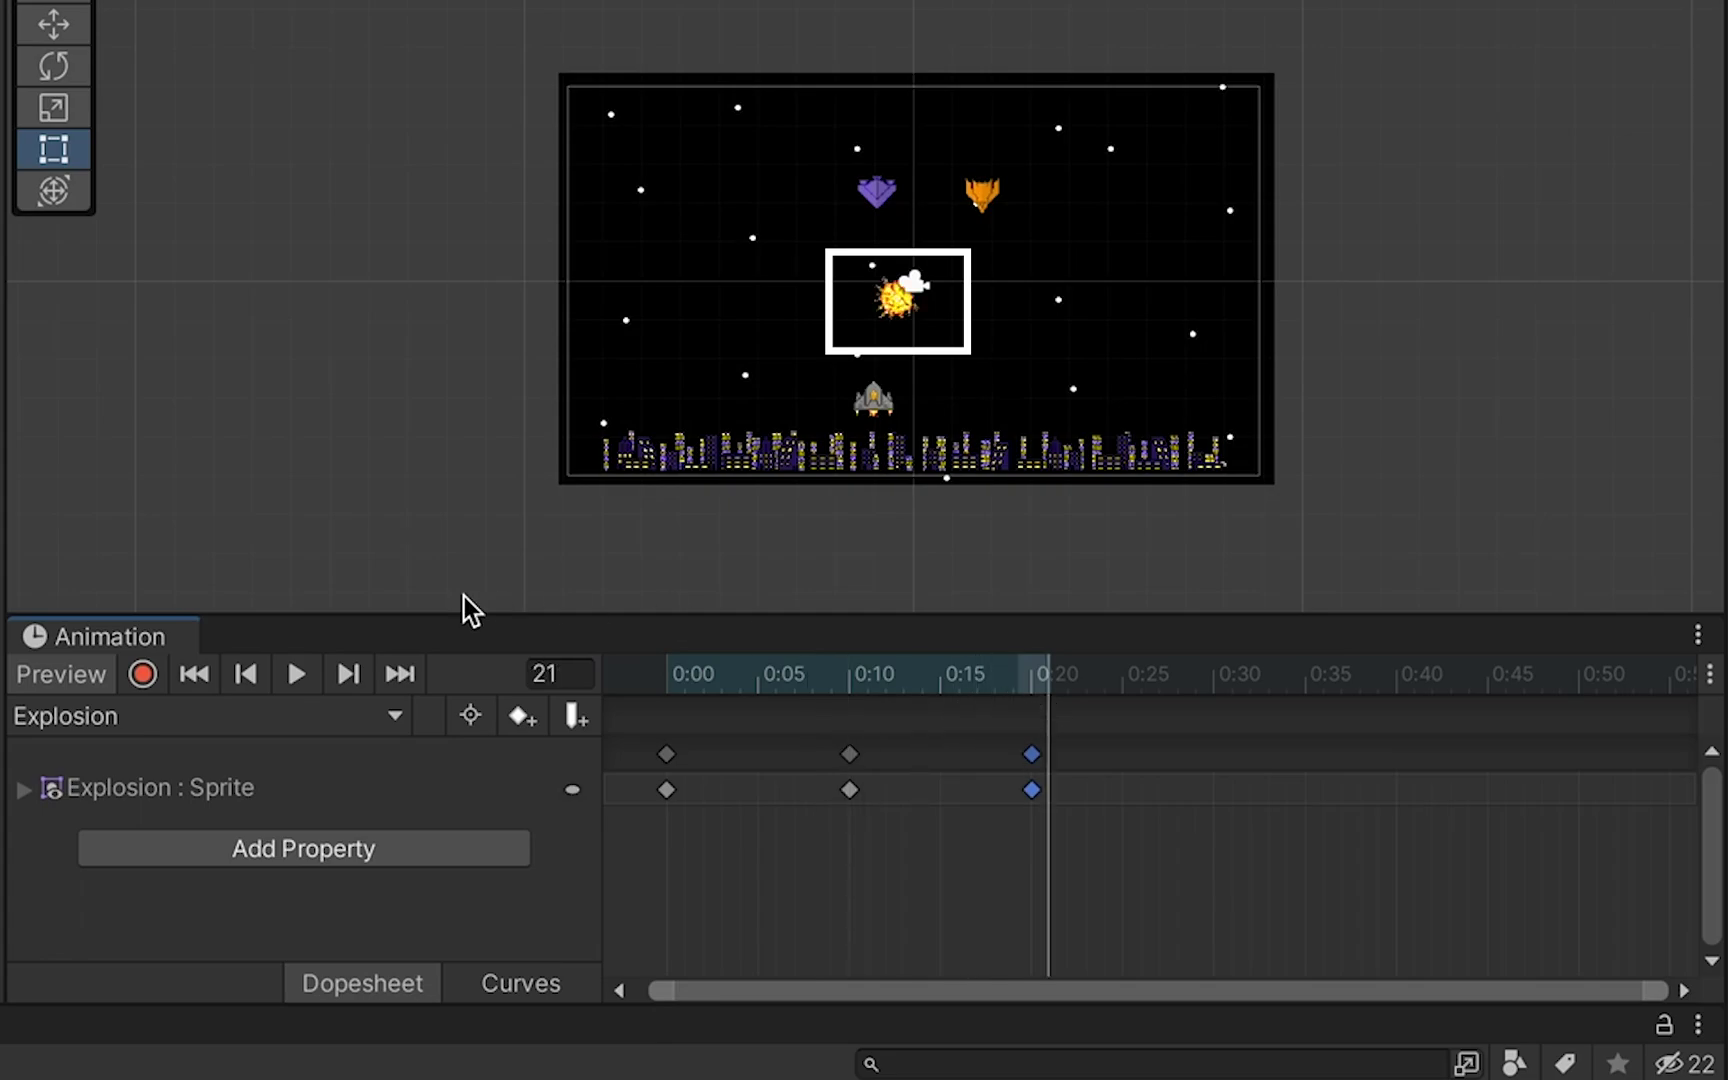
left_click(290, 680)
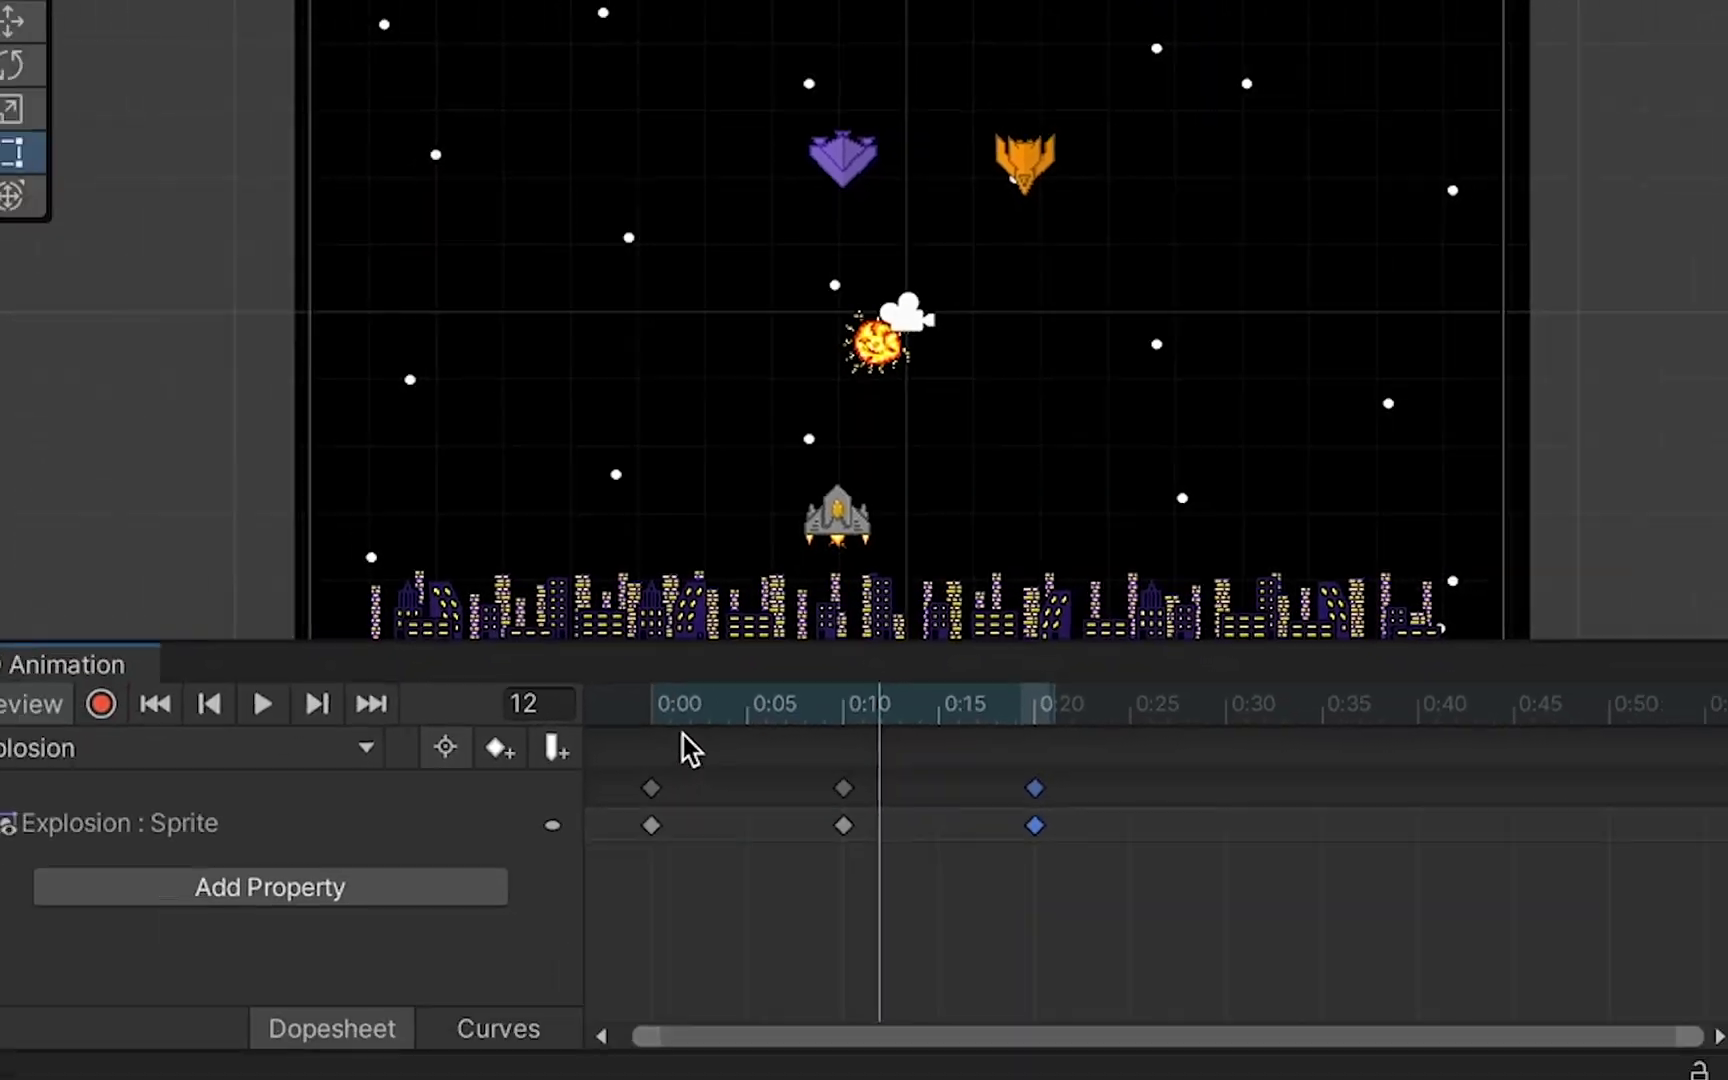
left_click_drag(676, 679, 1035, 679)
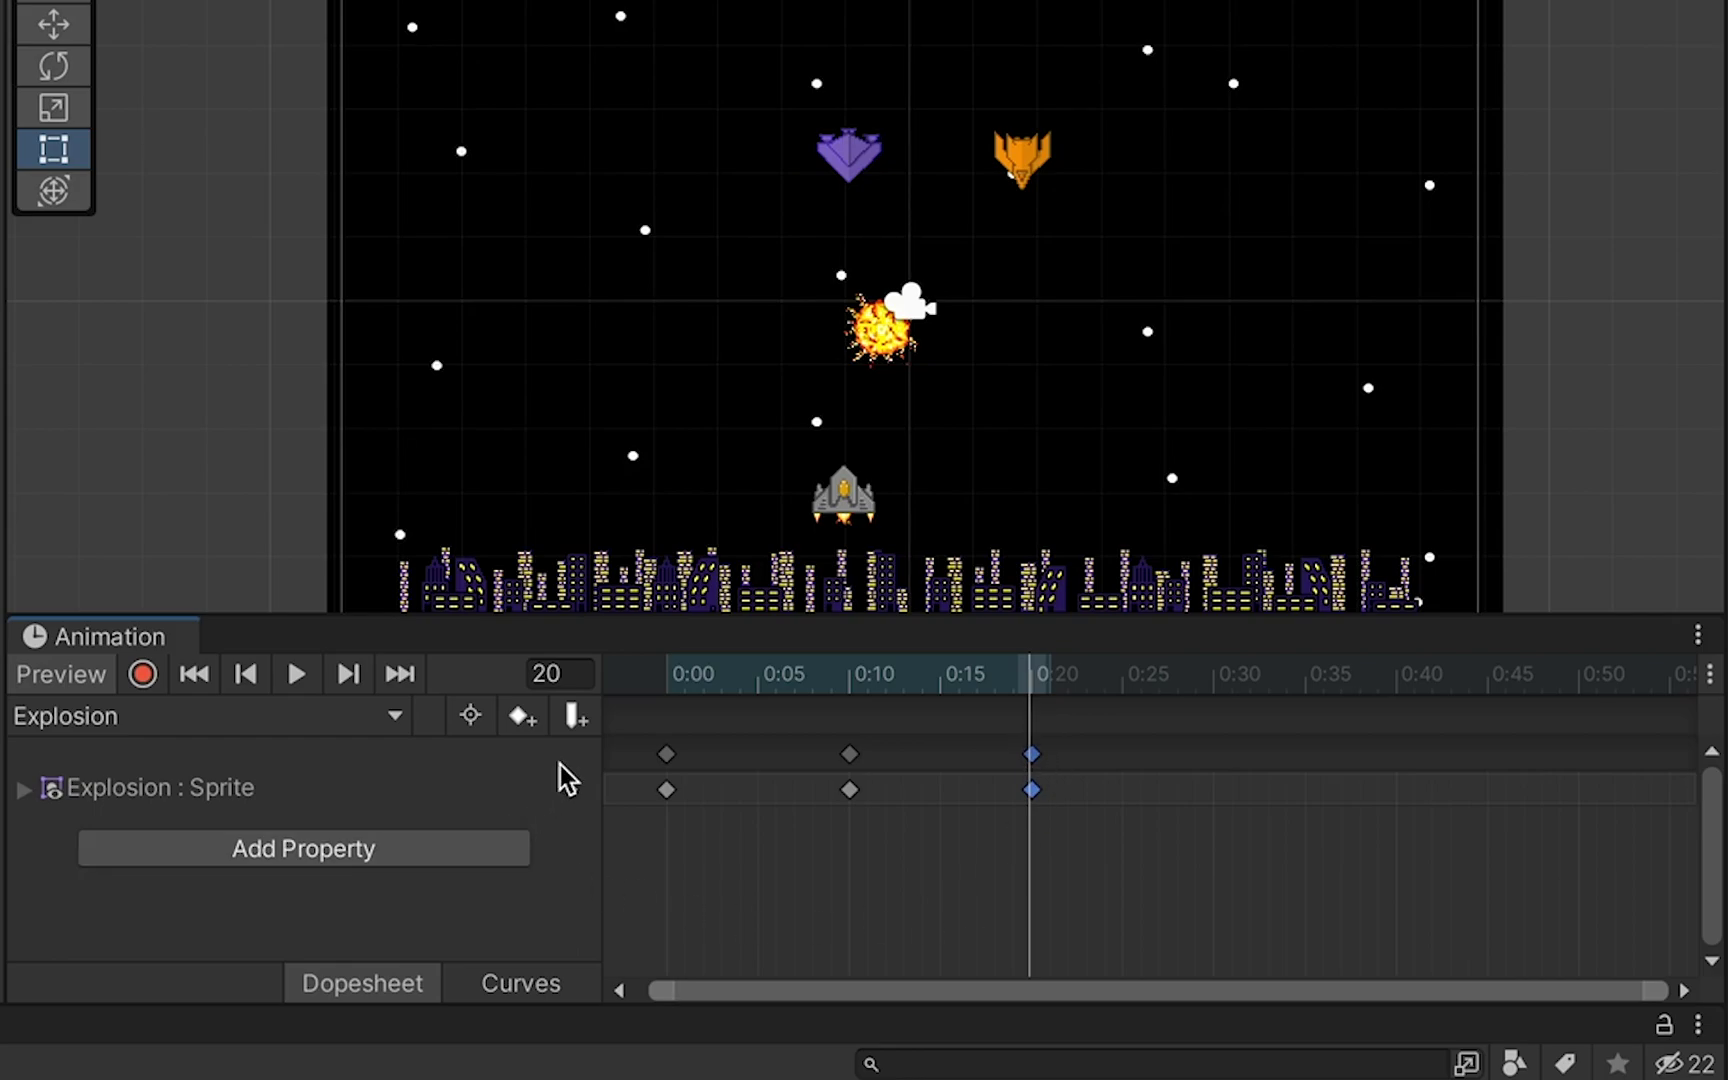
Step: Duplicate the 0:20 keyframe at 0:30 so the last explosion frame holds longer
left_click(1034, 757)
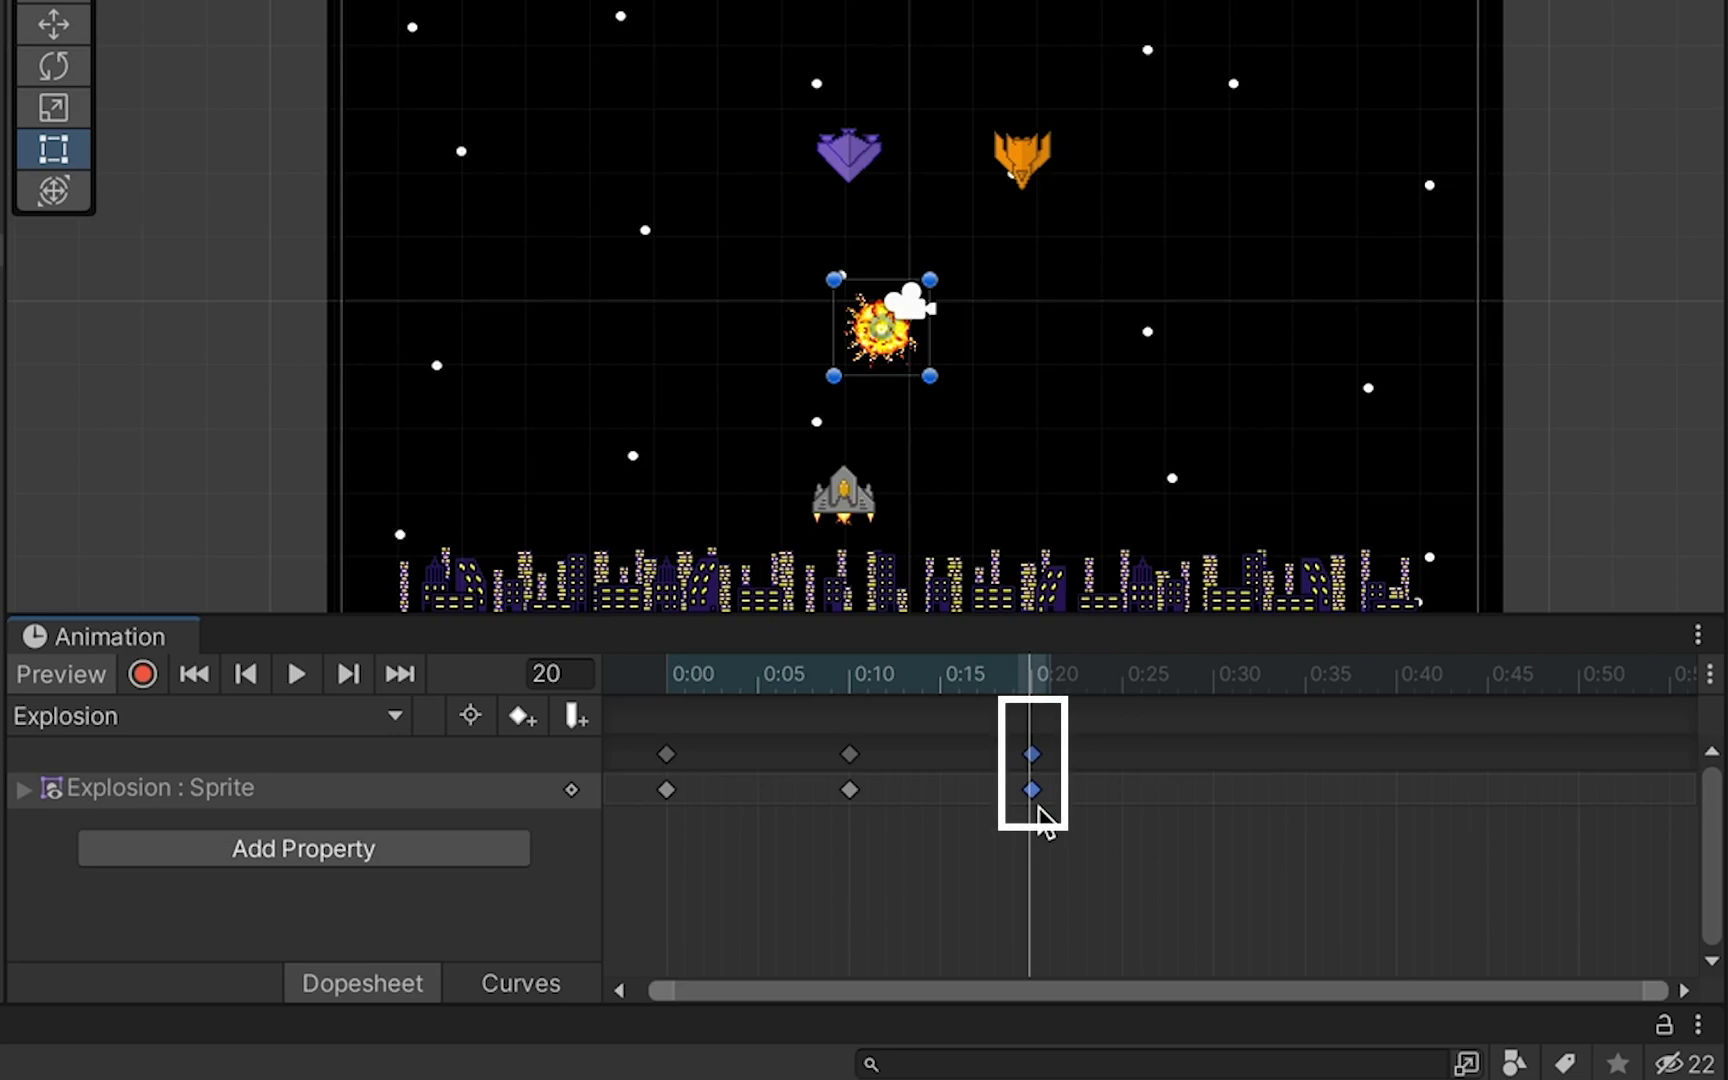
left_click(1215, 686)
key("ctrl+v")
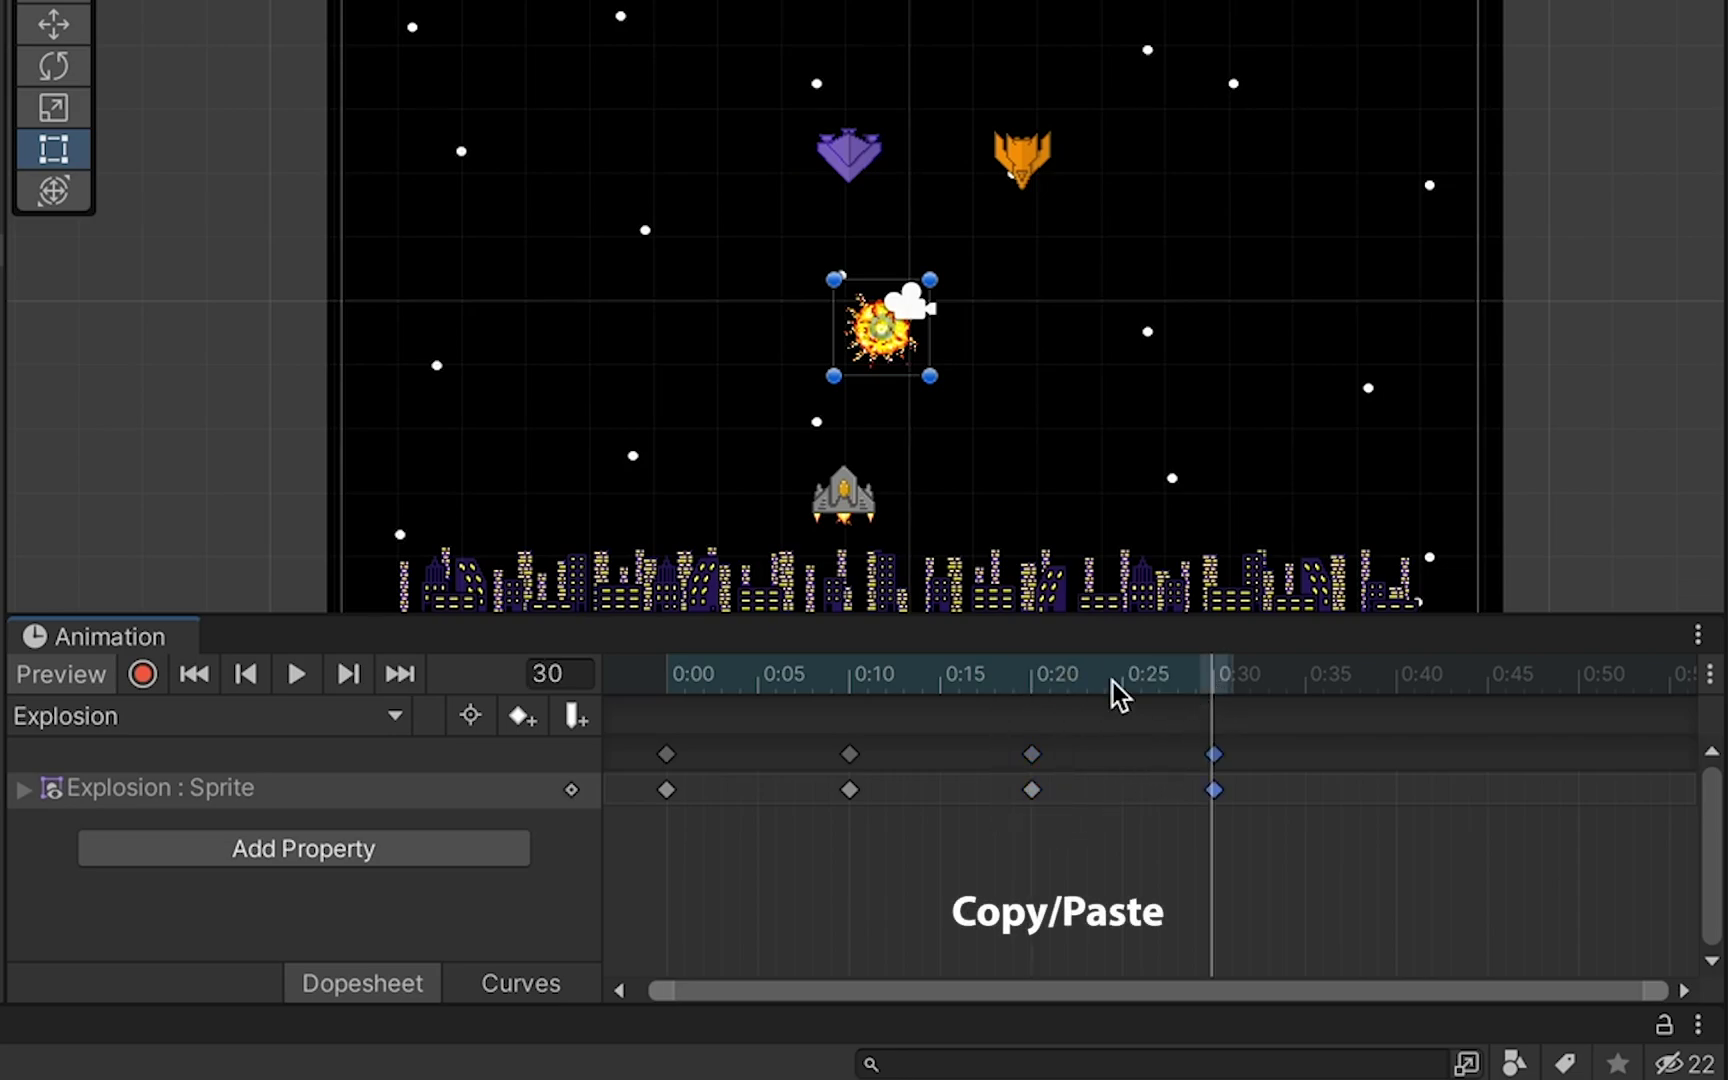
Step: Preview the lengthened clip and dock the Animation window back beside Project
left_click(702, 684)
left_click_drag(810, 683, 1304, 686)
left_click(298, 676)
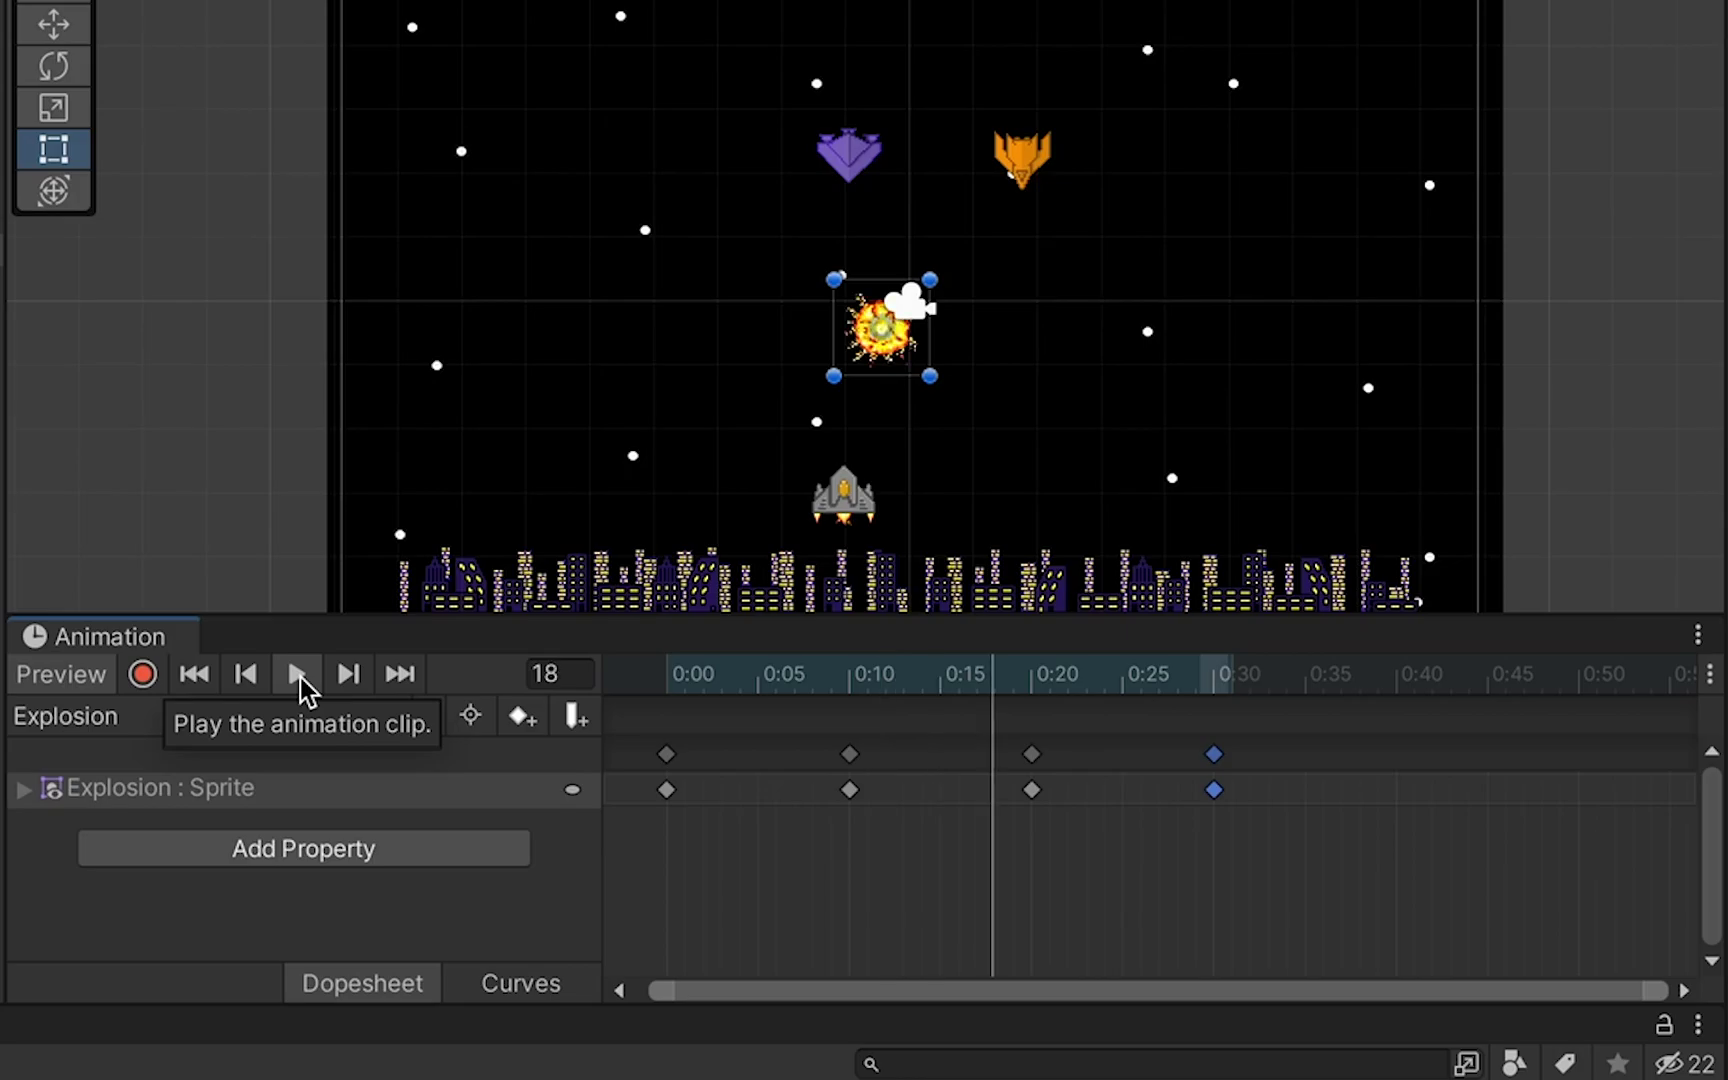
left_click(300, 676)
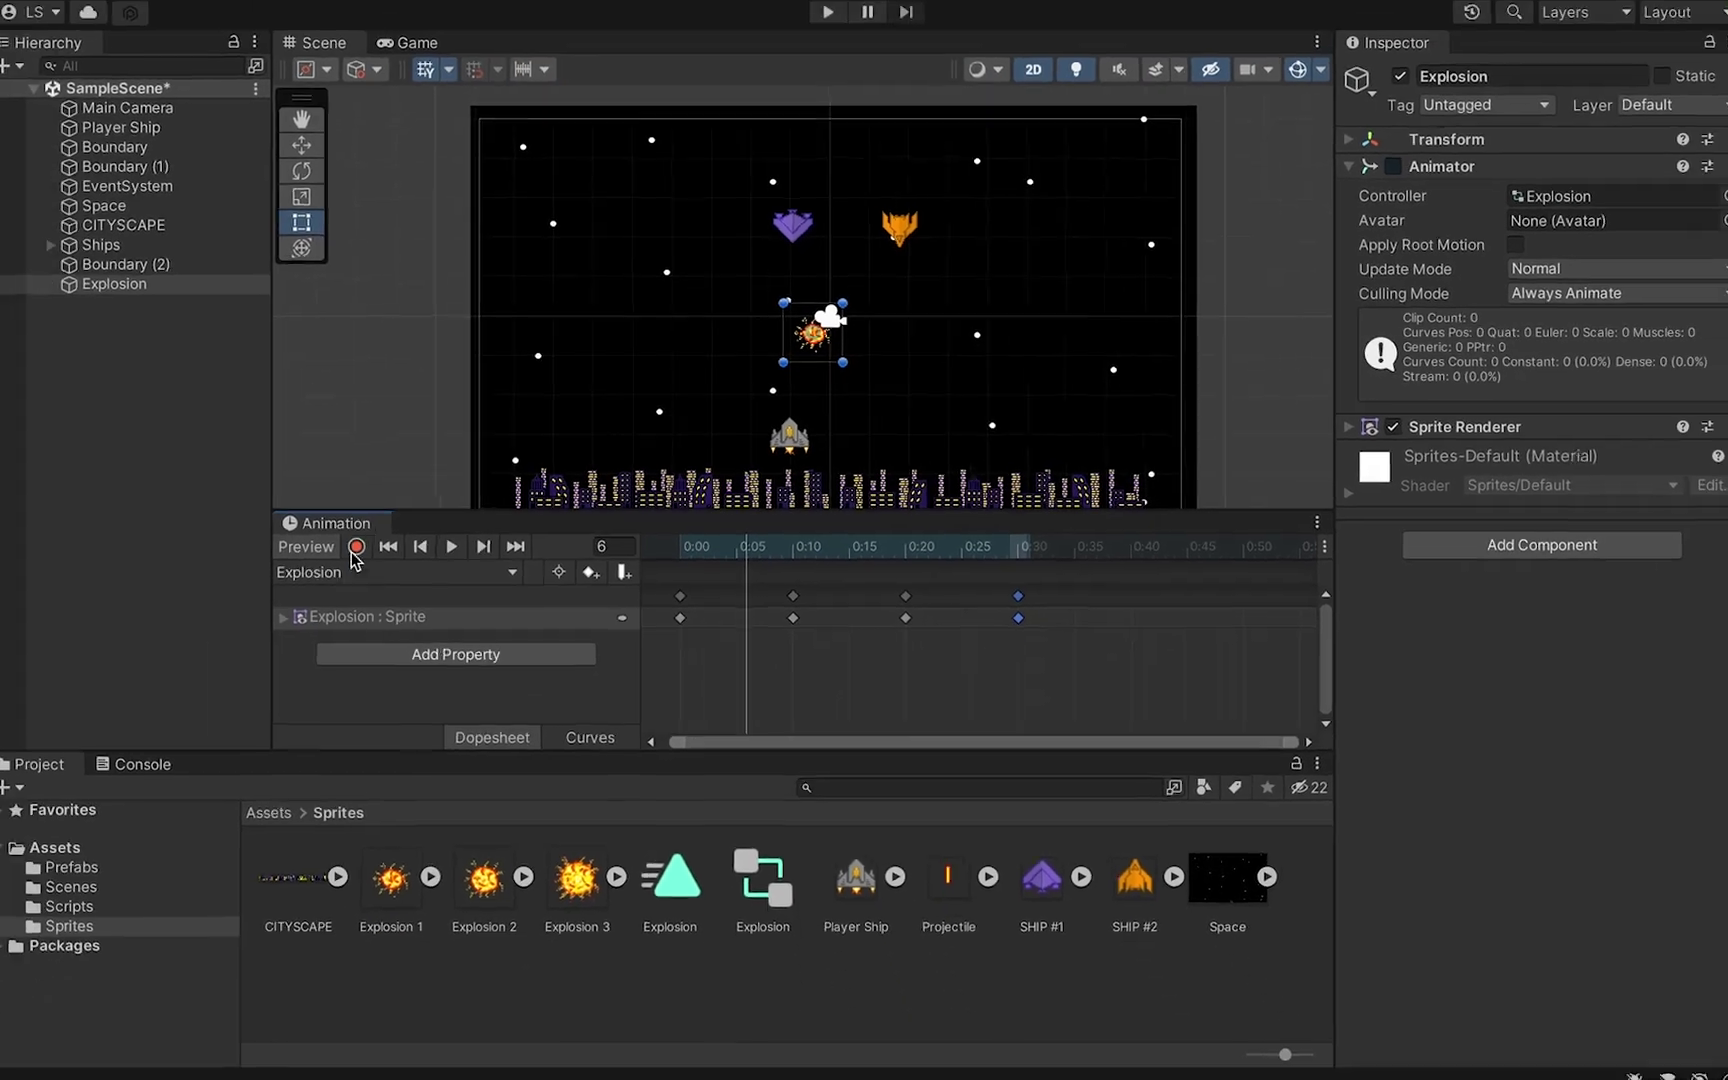
left_click_drag(115, 626, 39, 940)
left_click_drag(288, 716, 278, 750)
Step: Turn off Loop Time on the Explosion animation clip in the Sprites folder
left_click(51, 756)
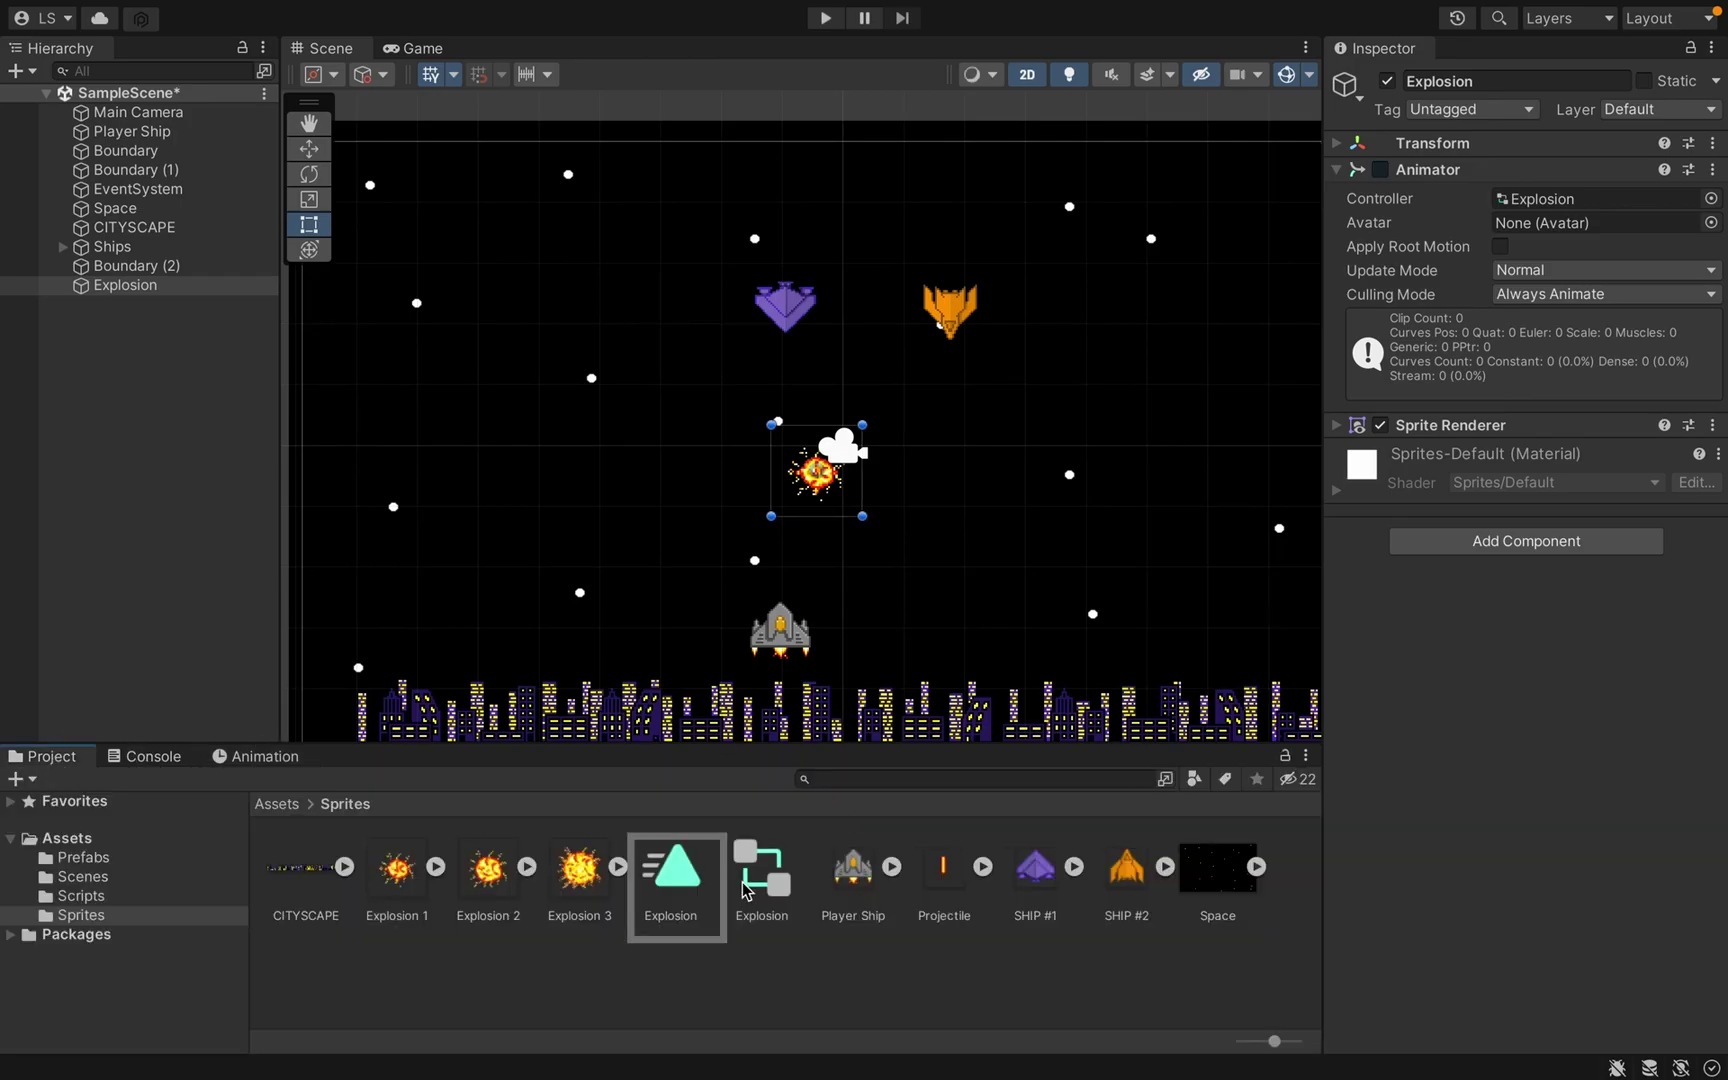
left_click(693, 880)
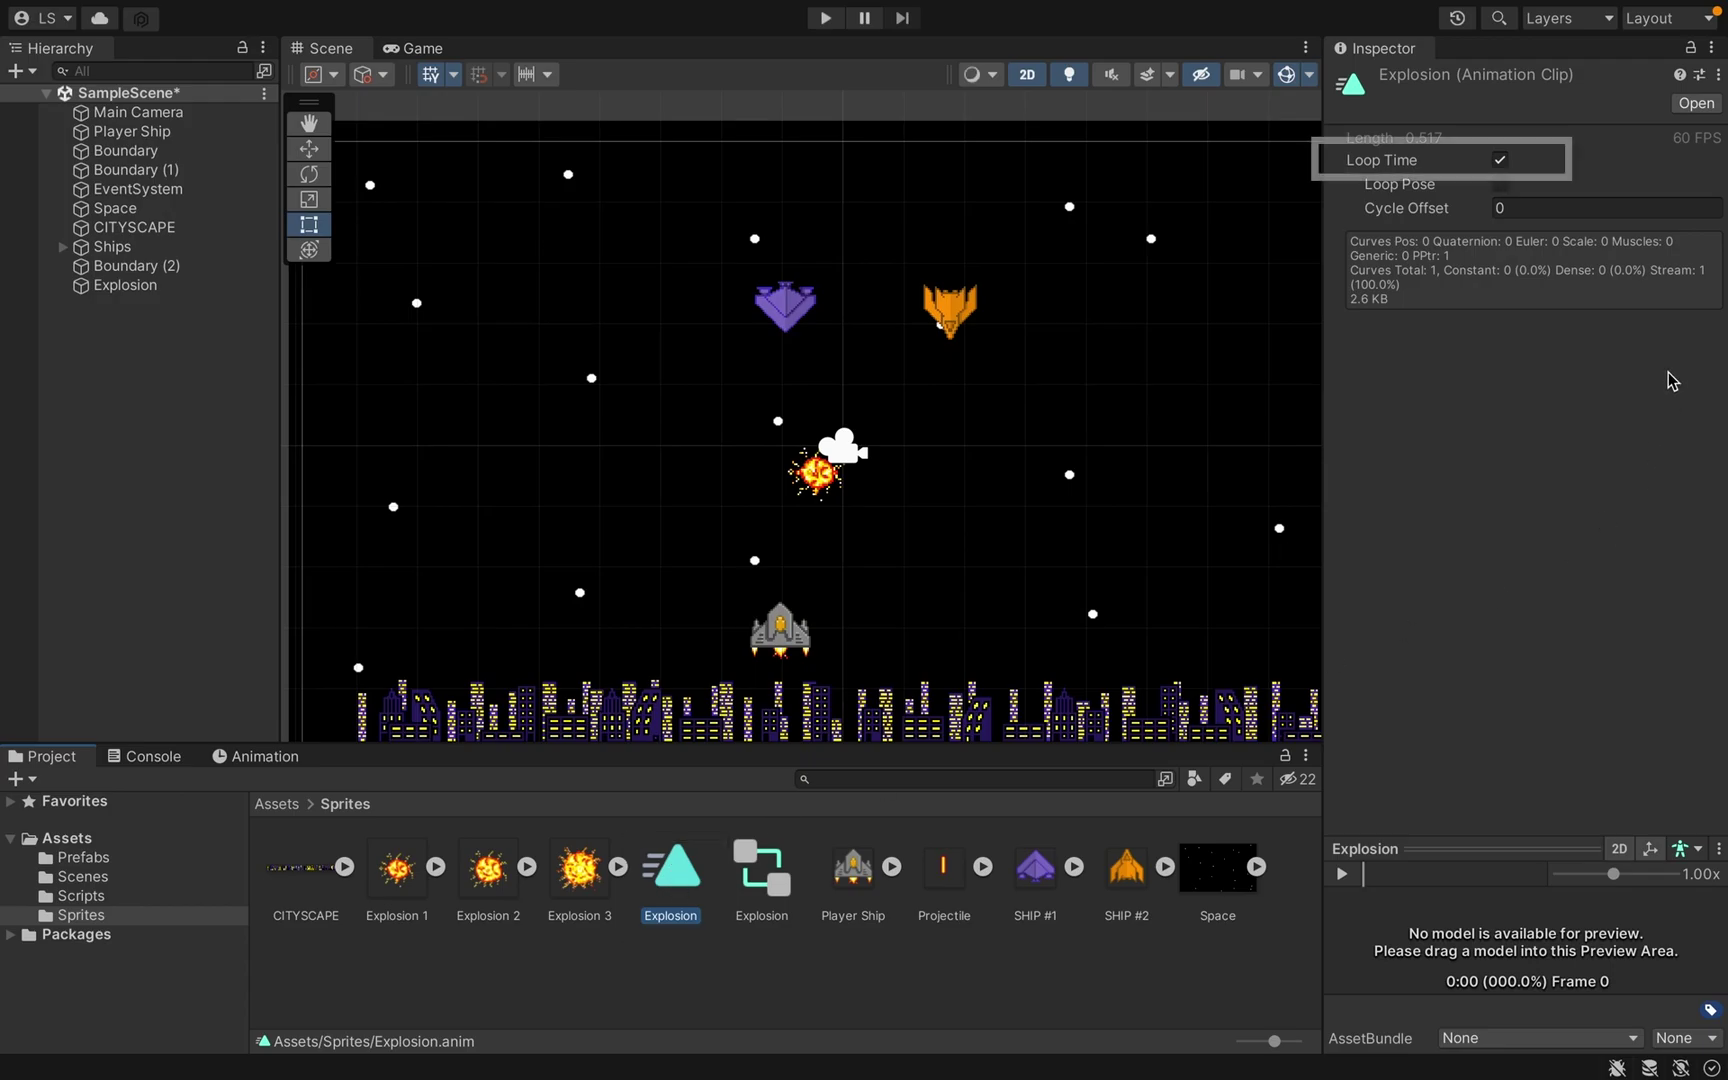
left_click(1499, 160)
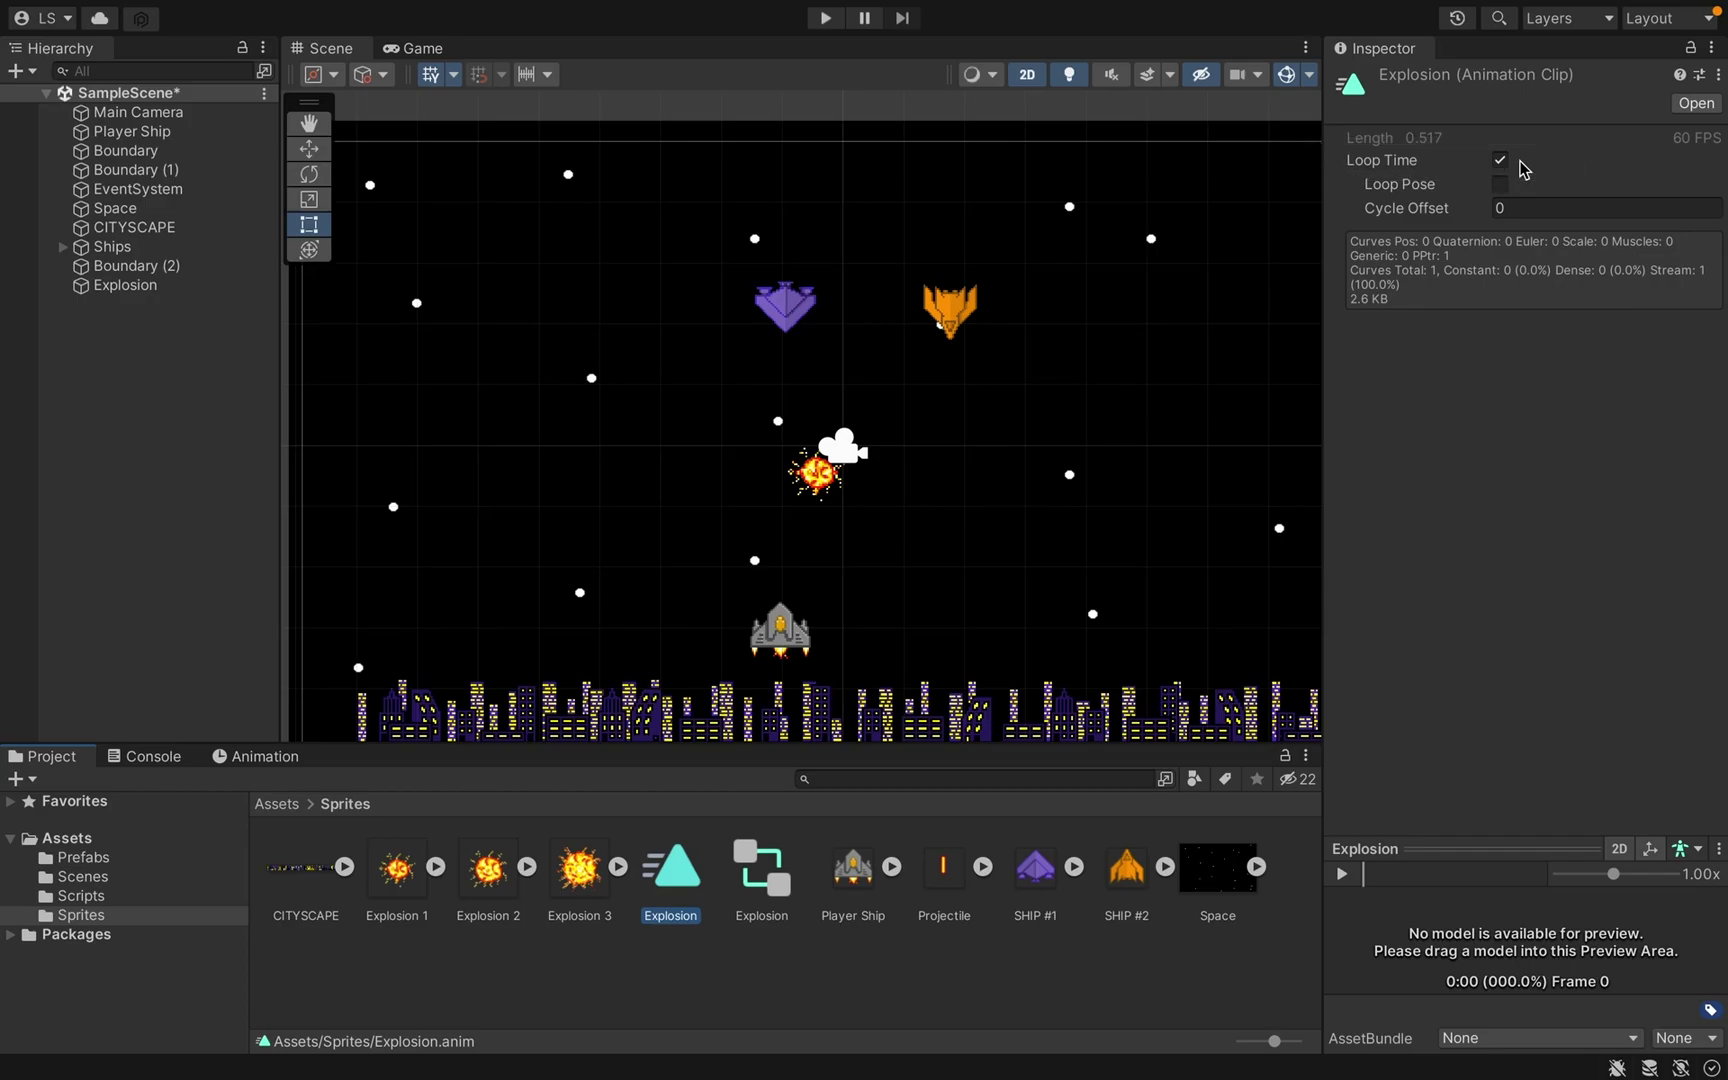
left_click(1499, 160)
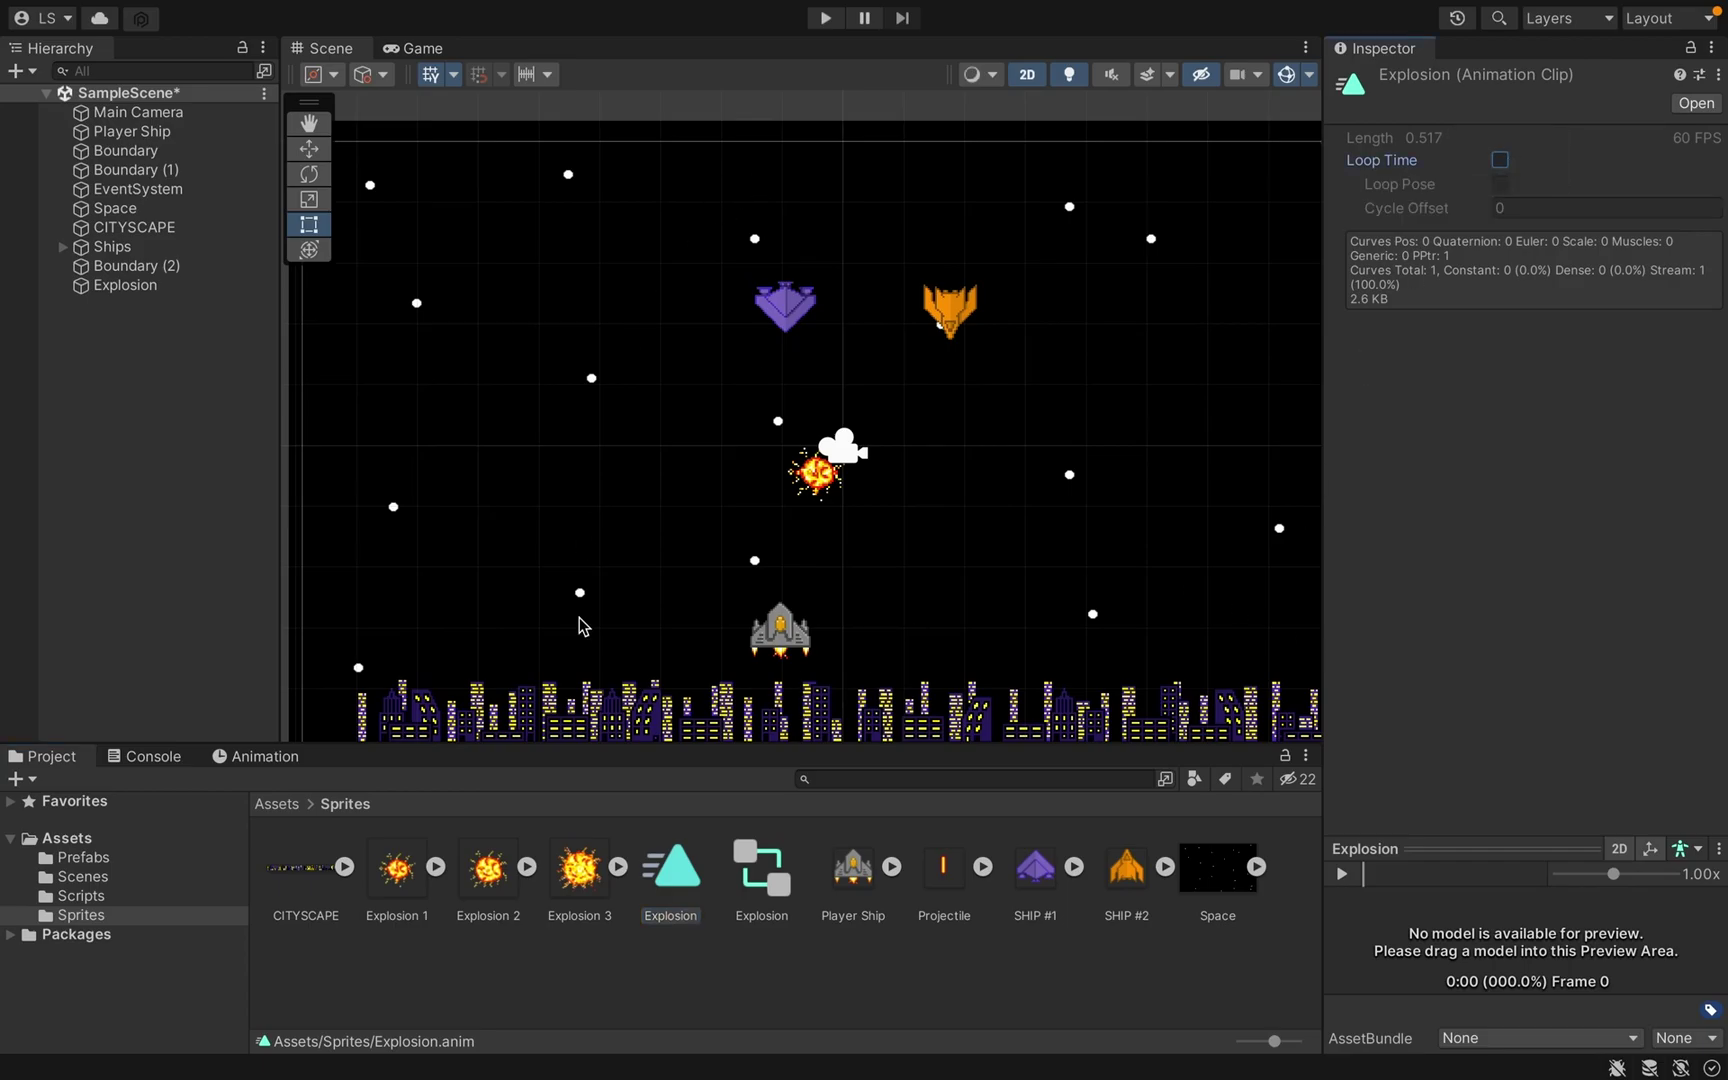
Step: Preview the Explosion clip and put the playhead at frame 31, just past the last frame
left_click(262, 756)
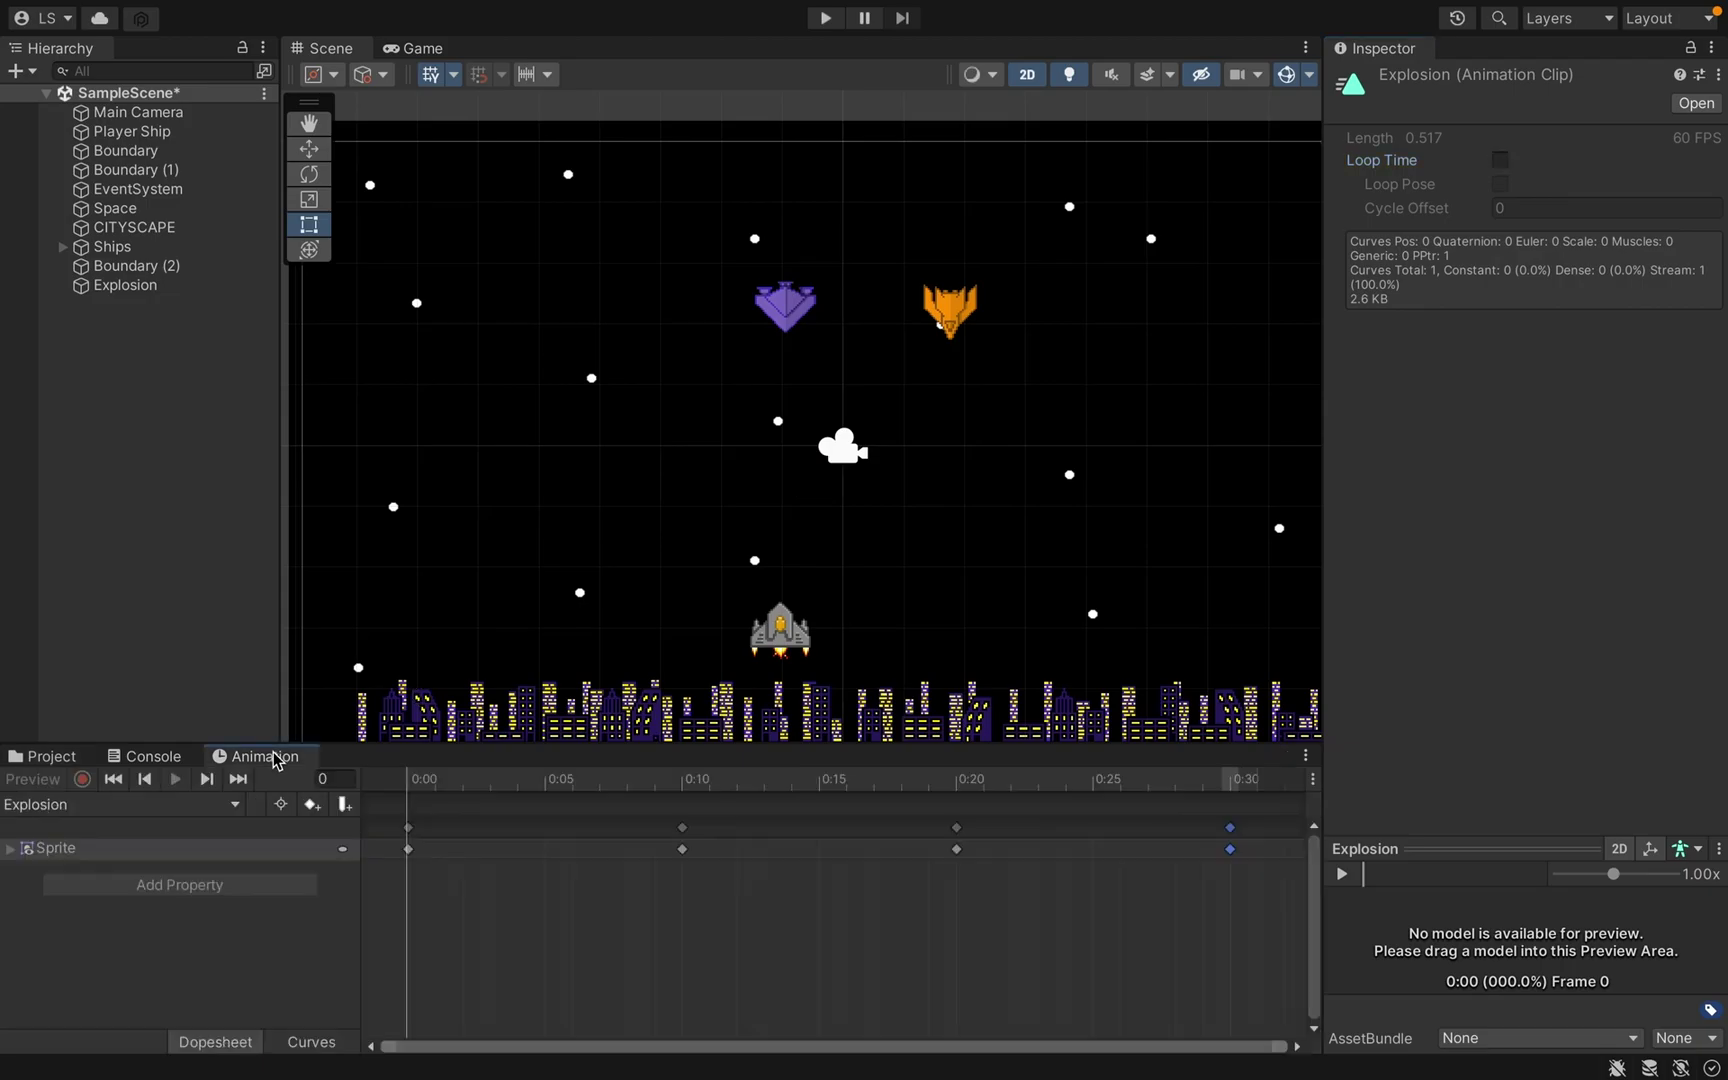
left_click(175, 779)
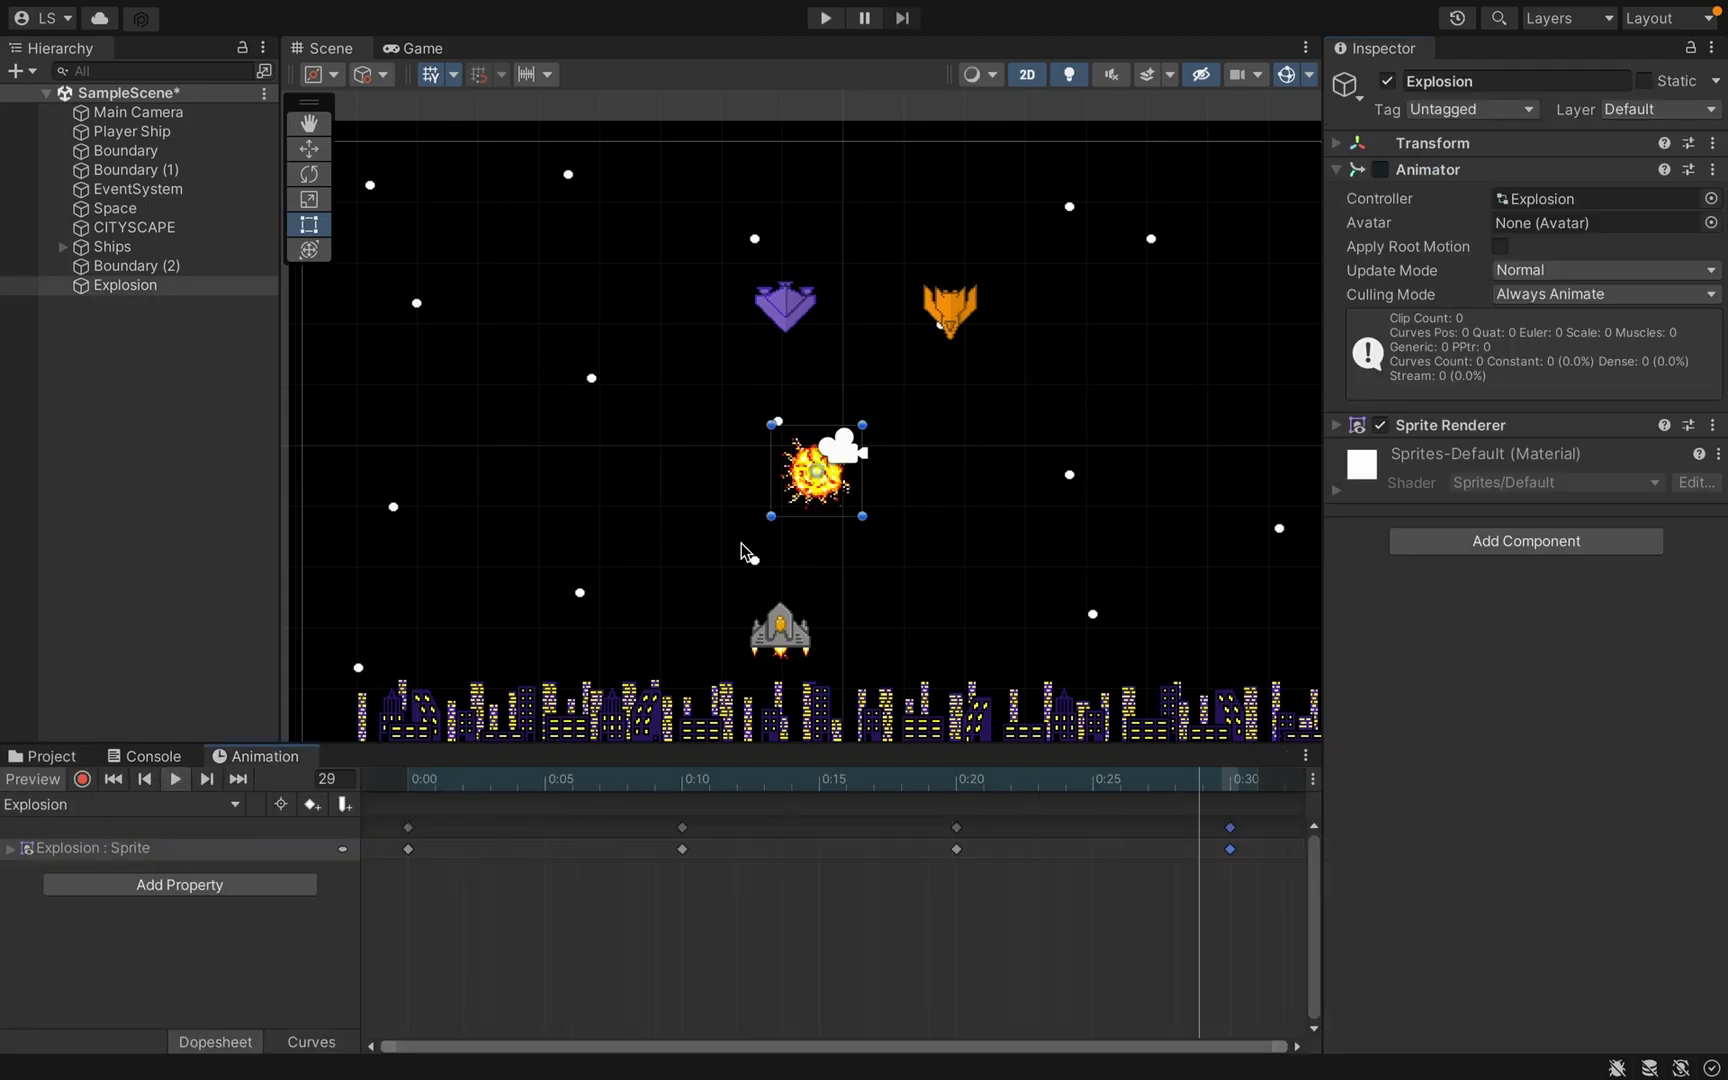
left_click(172, 780)
left_click_drag(414, 790, 1222, 808)
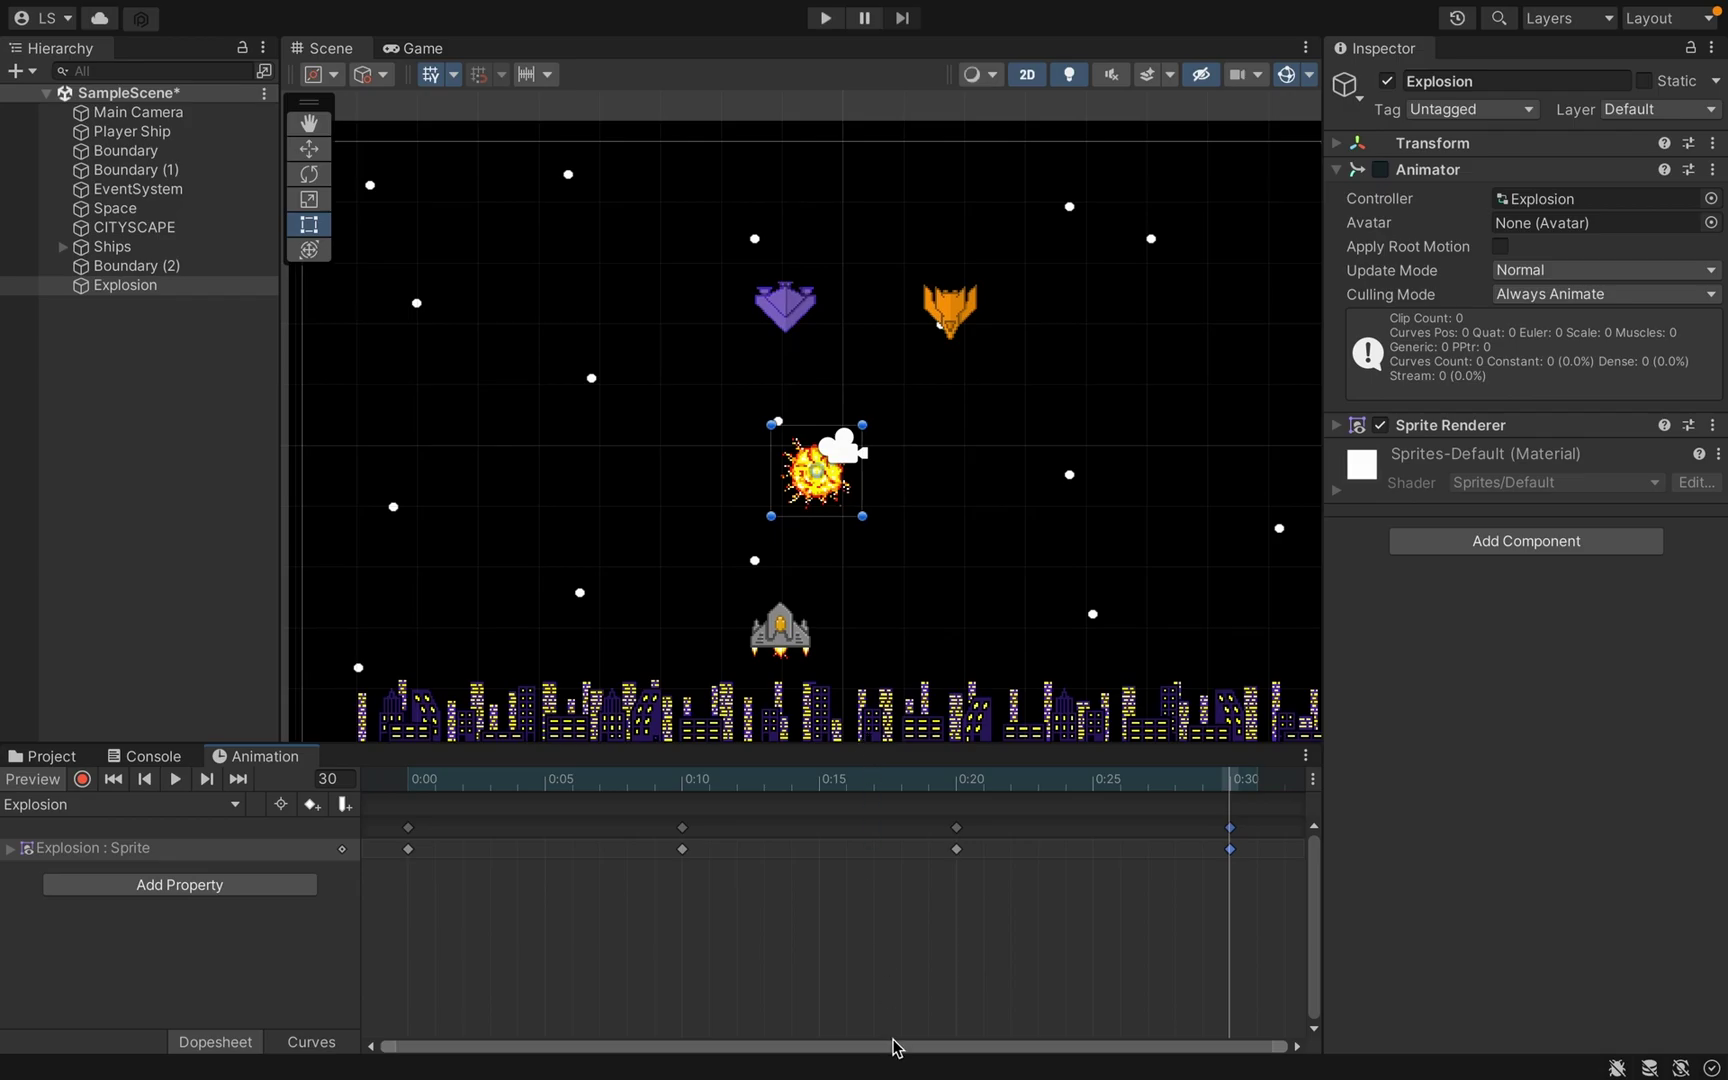
scroll(914, 947, "down", 3)
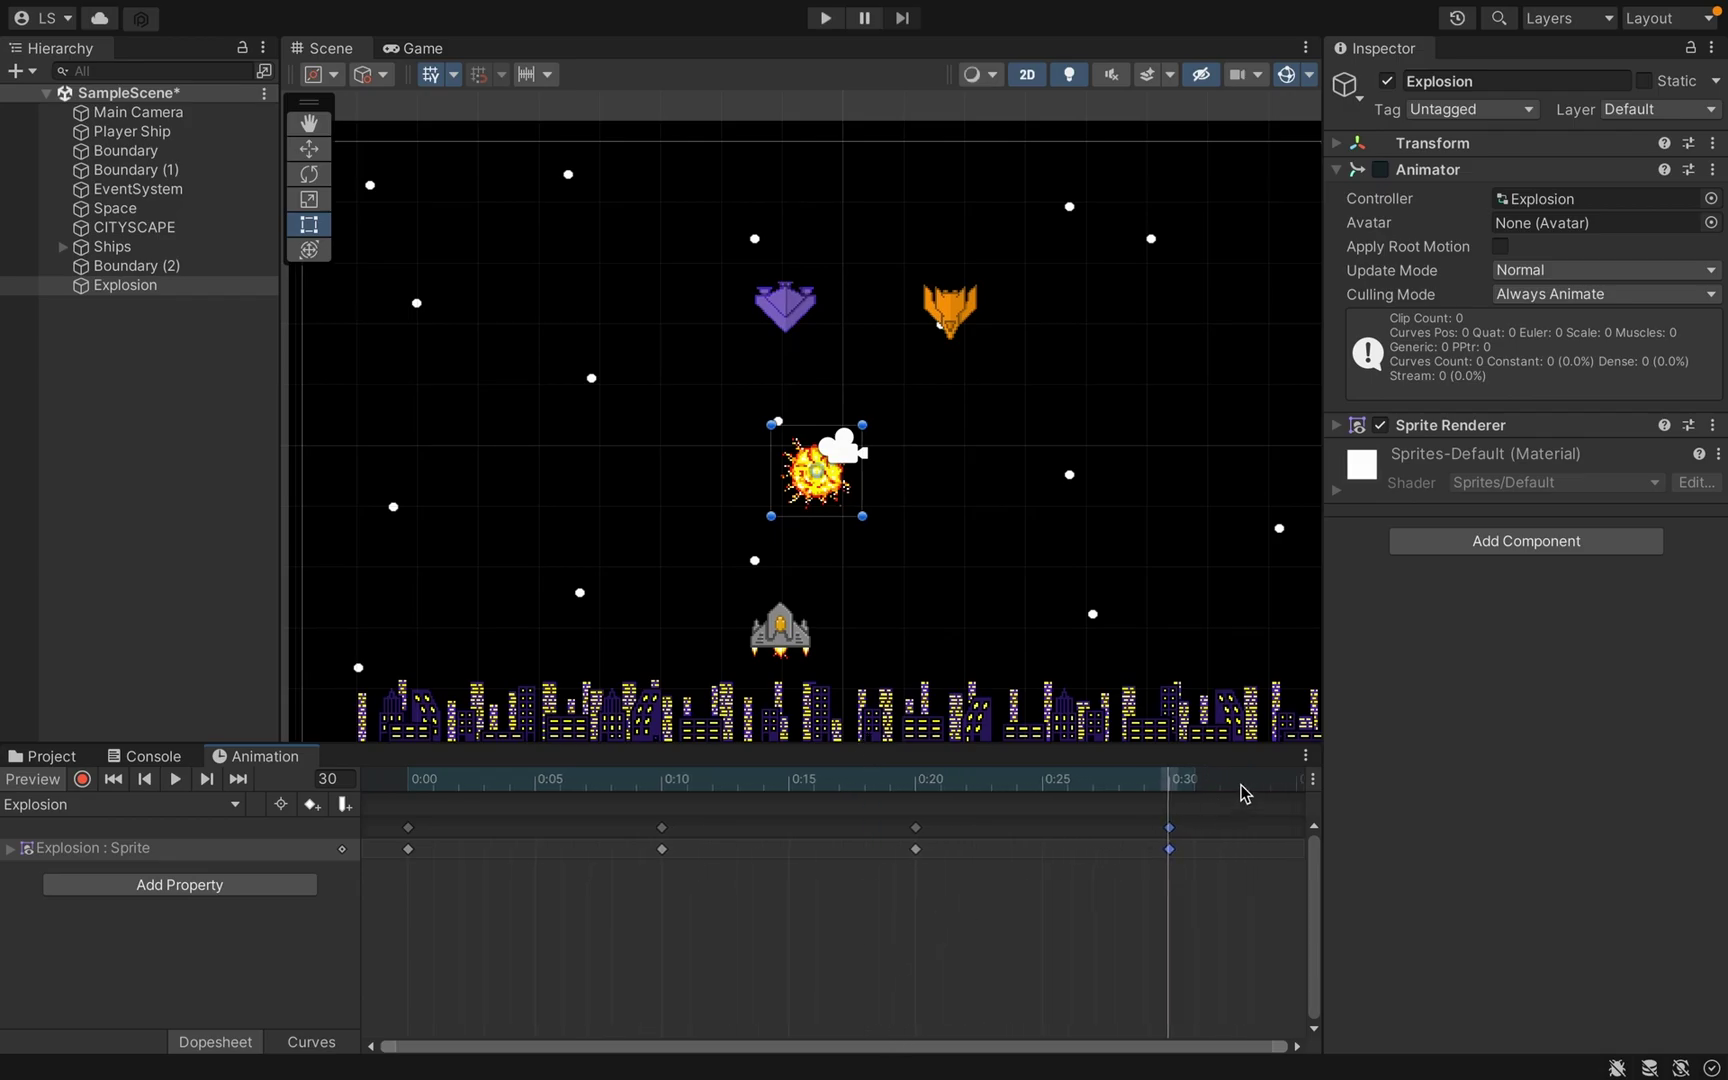
left_click(1191, 790)
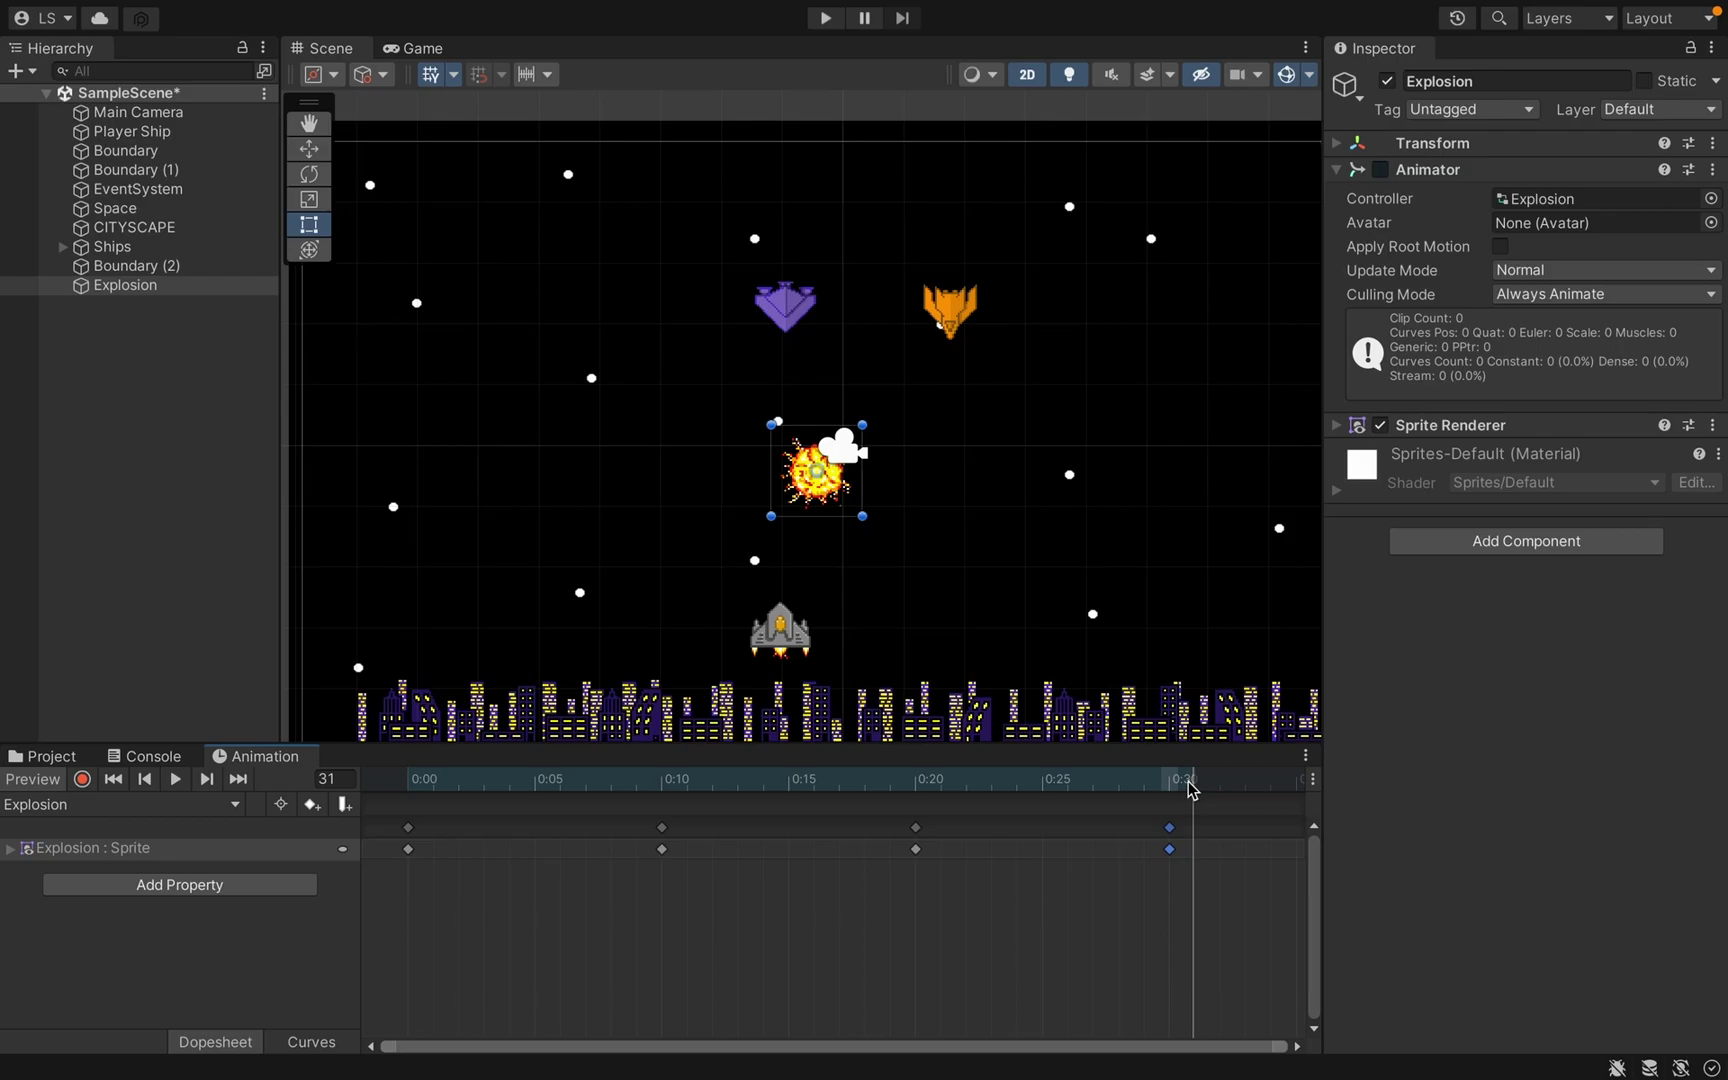
Step: Add a Sprite Renderer Enabled track switched off at frame 31, and verify the sprite vanishes
left_click(207, 888)
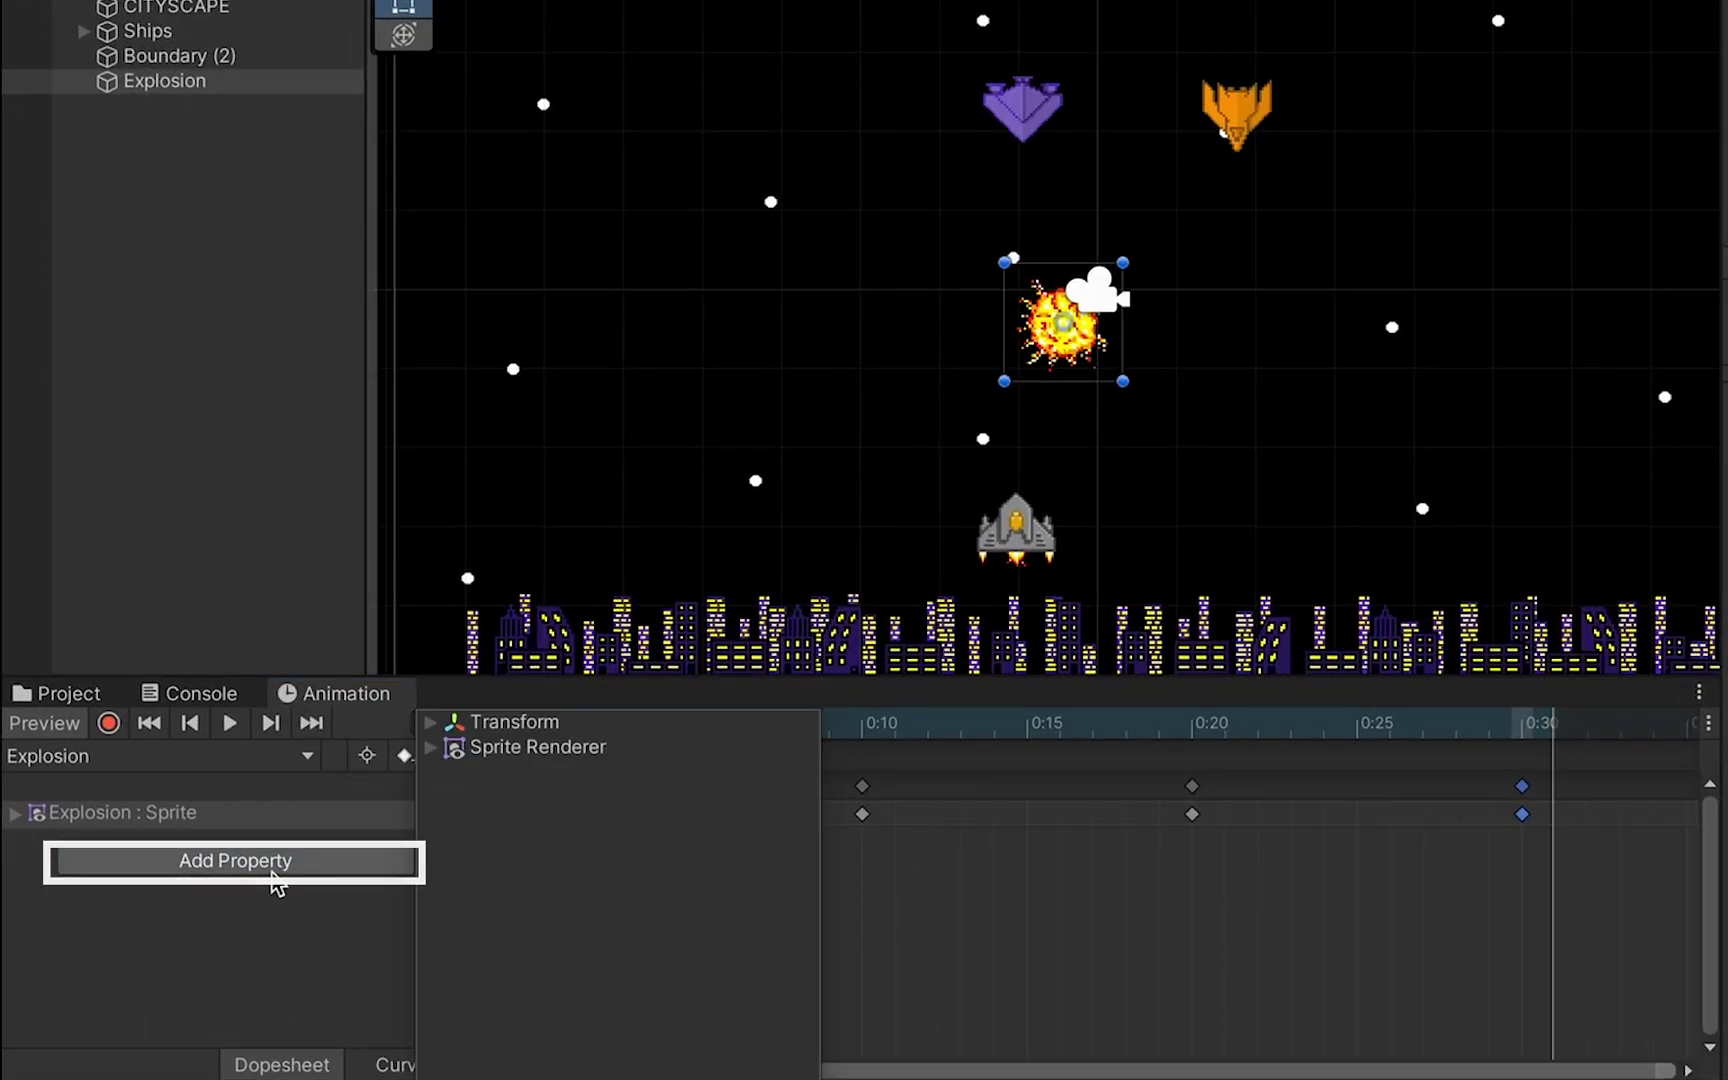
left_click(436, 756)
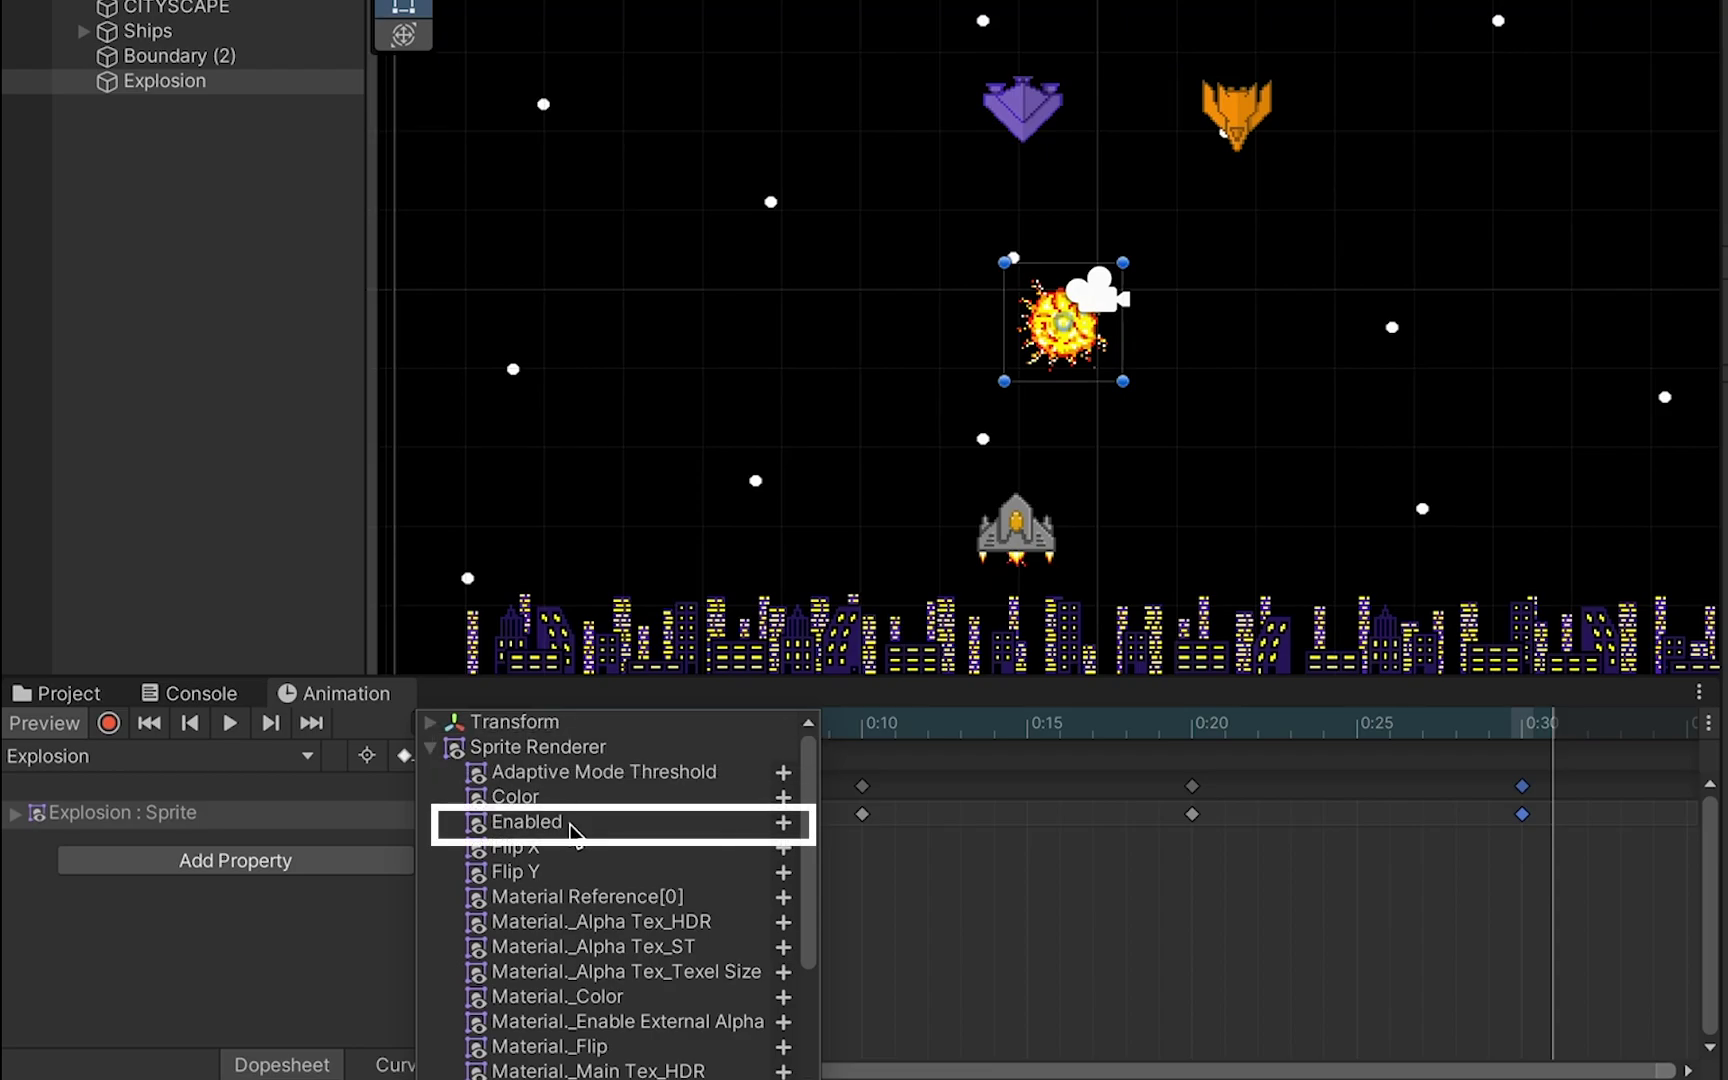
left_click(784, 821)
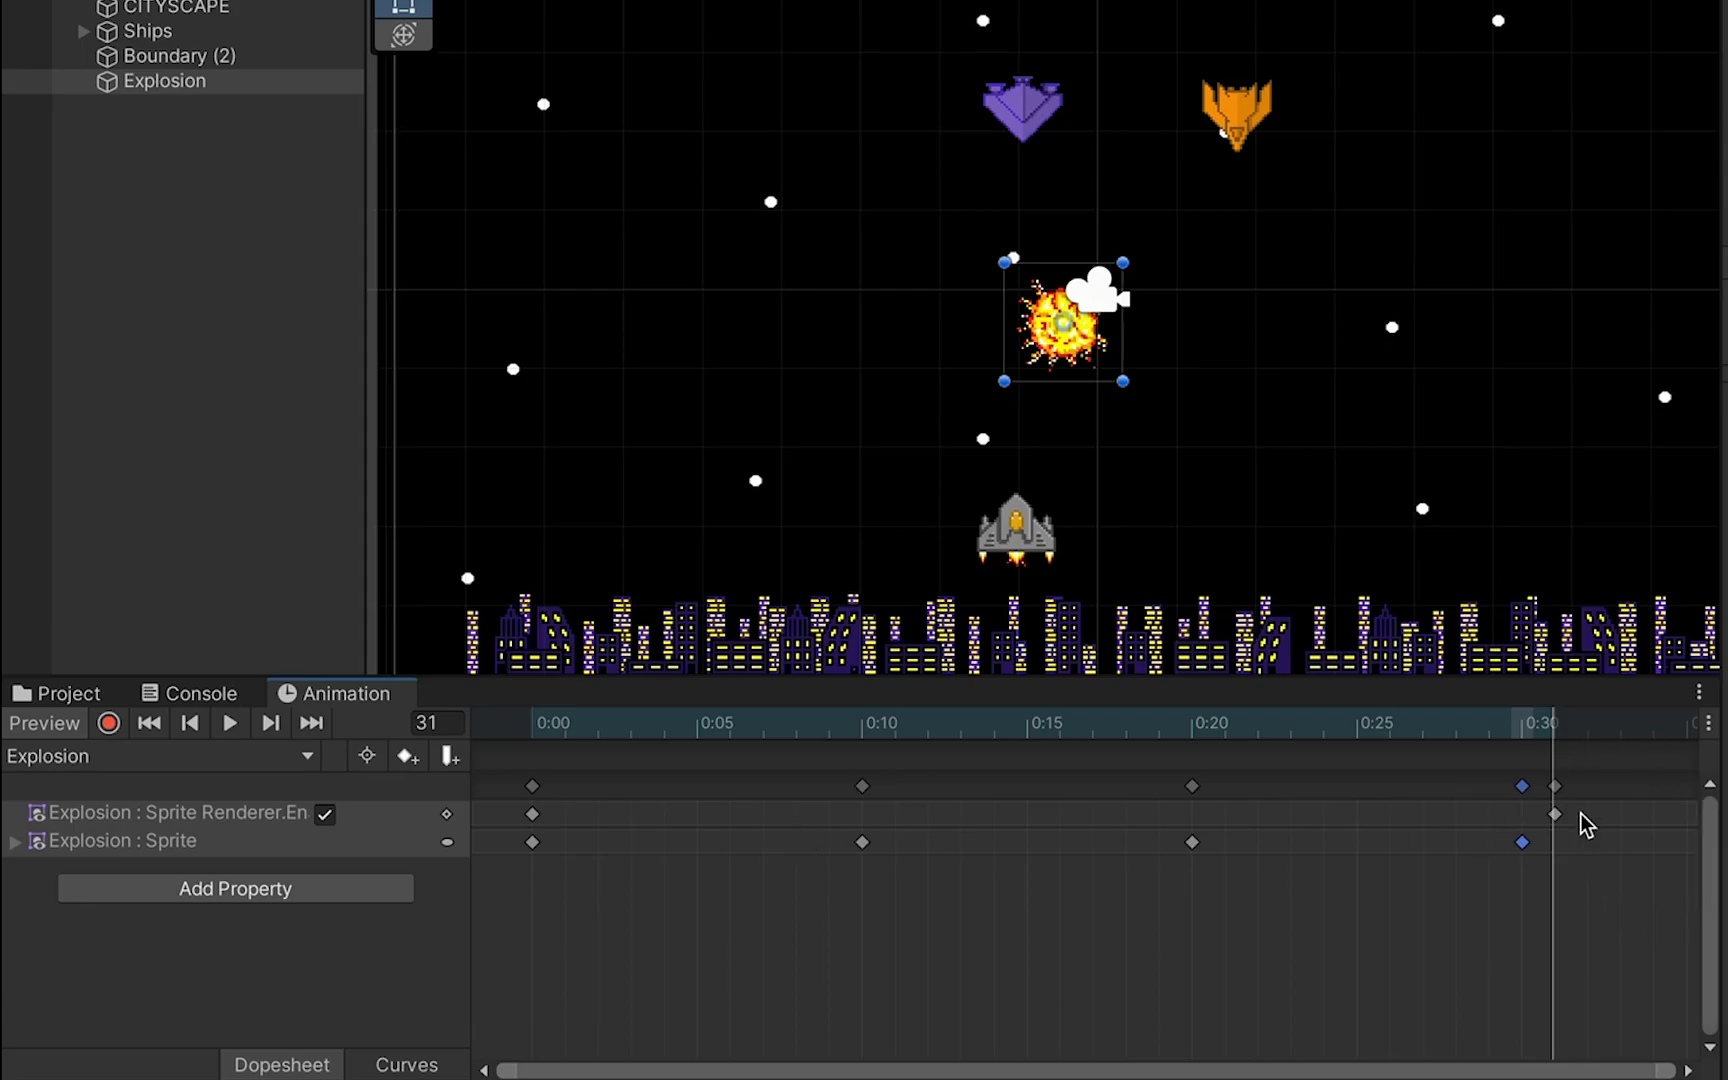
left_click(325, 814)
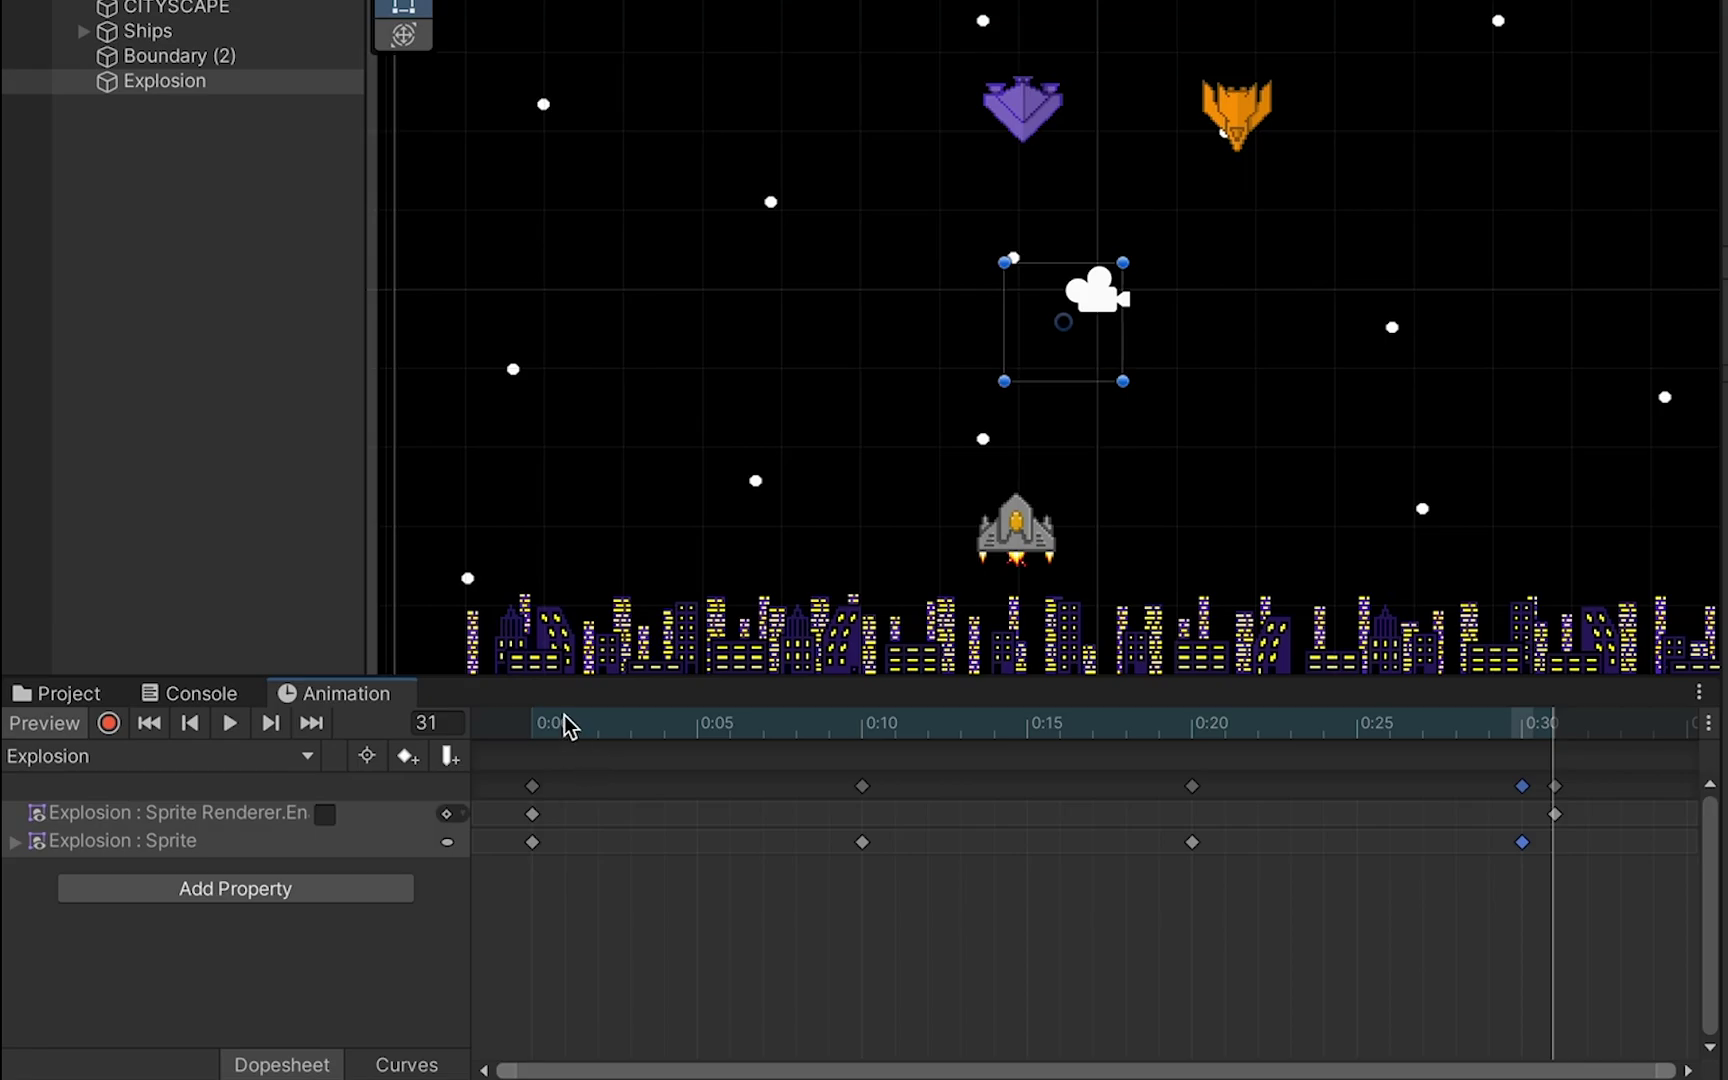
left_click_drag(555, 723, 722, 733)
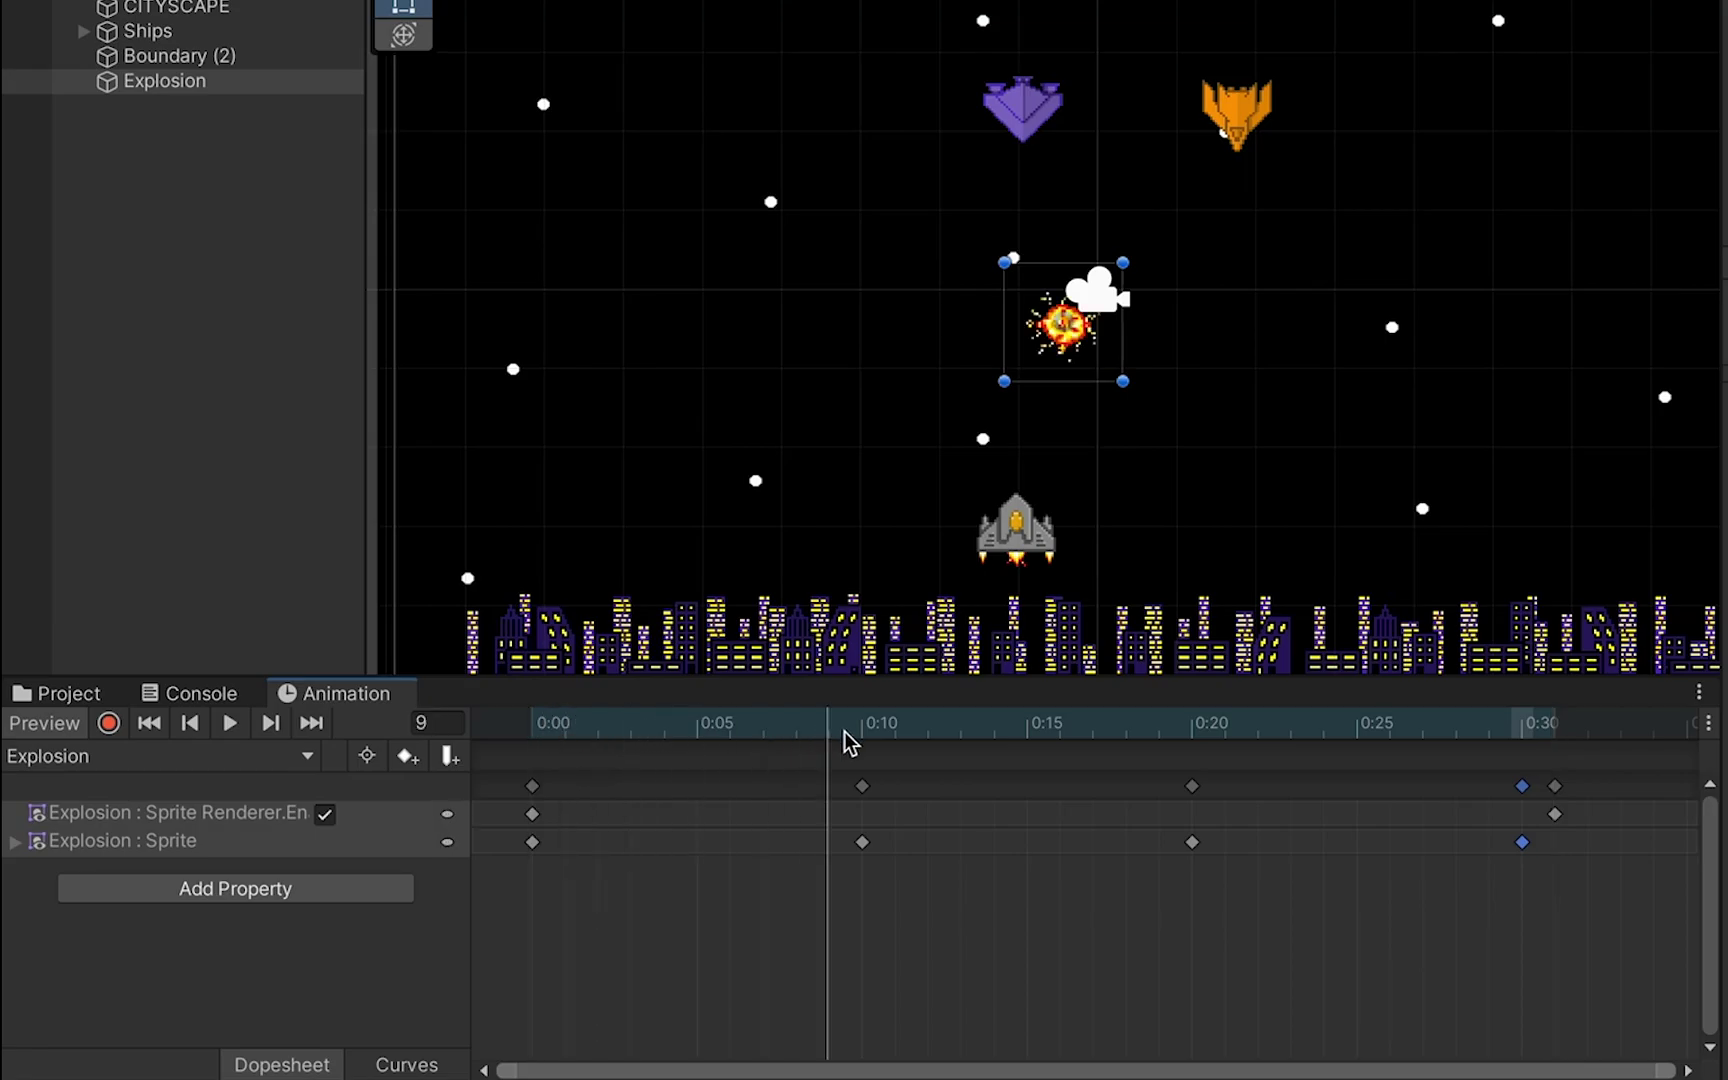
left_click_drag(848, 742, 1627, 781)
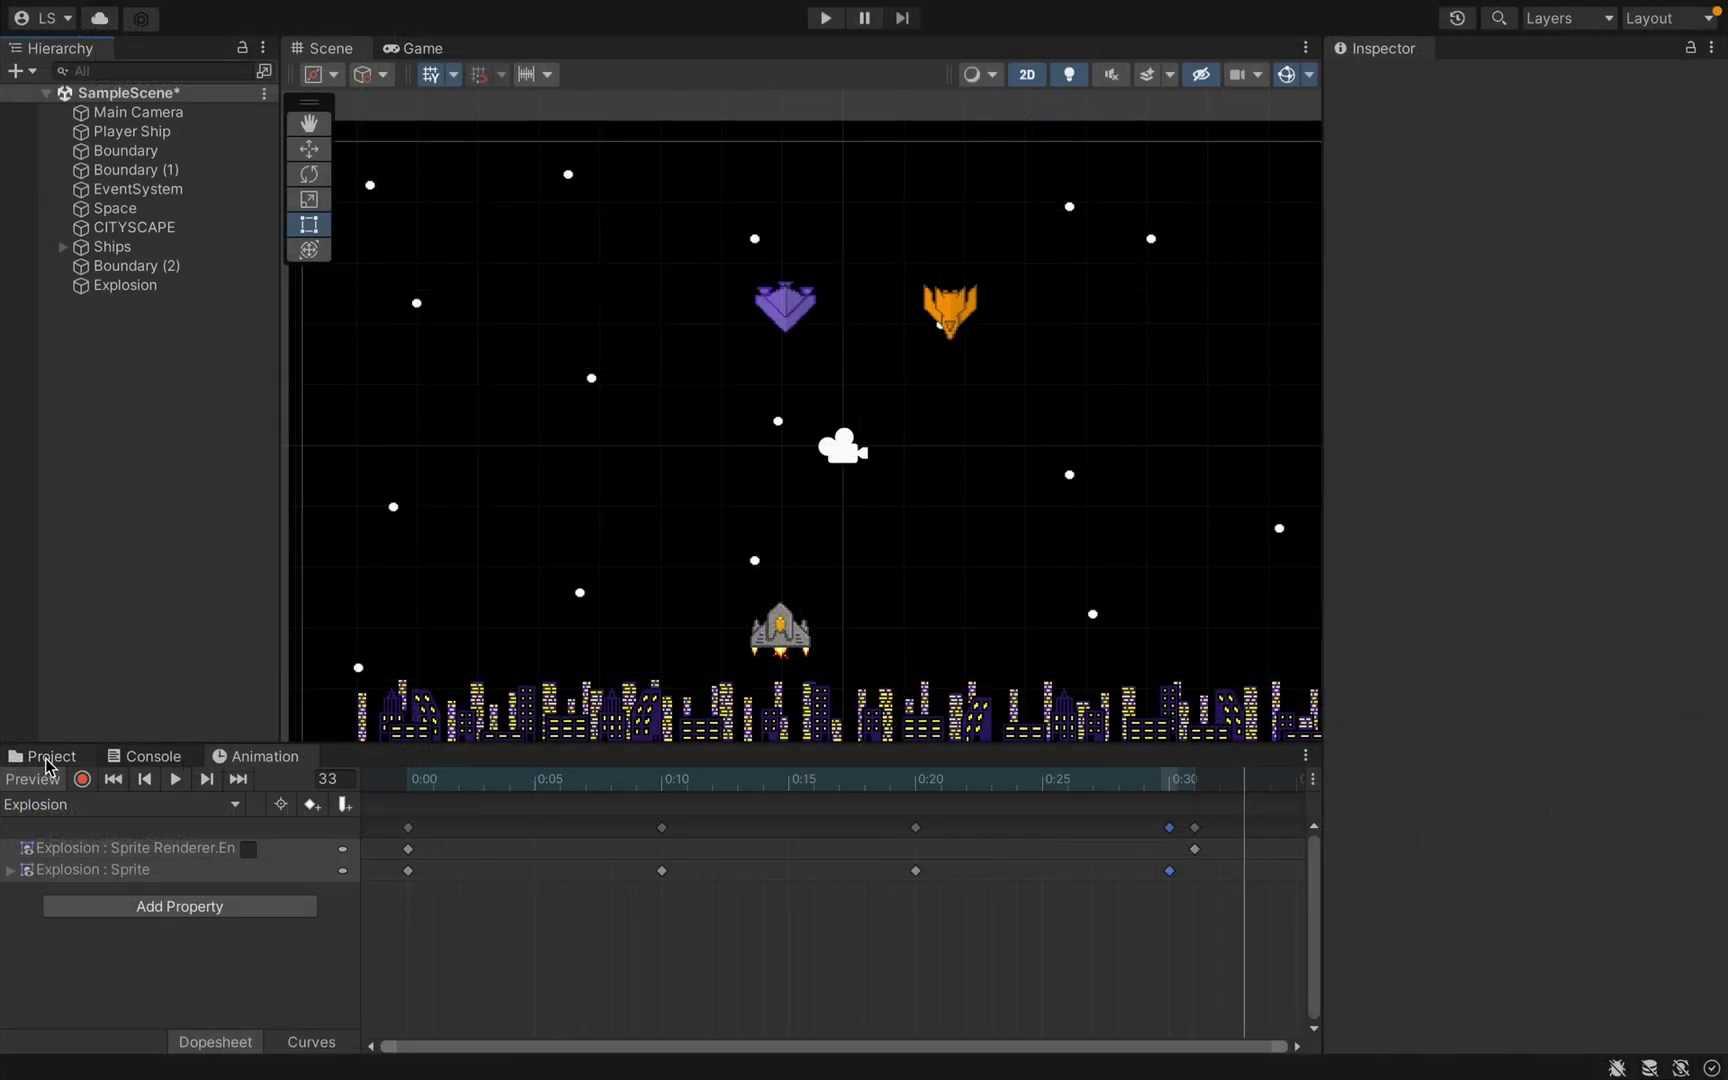
Step: Open the Scripts folder under Assets in the Project tab
left_click(60, 697)
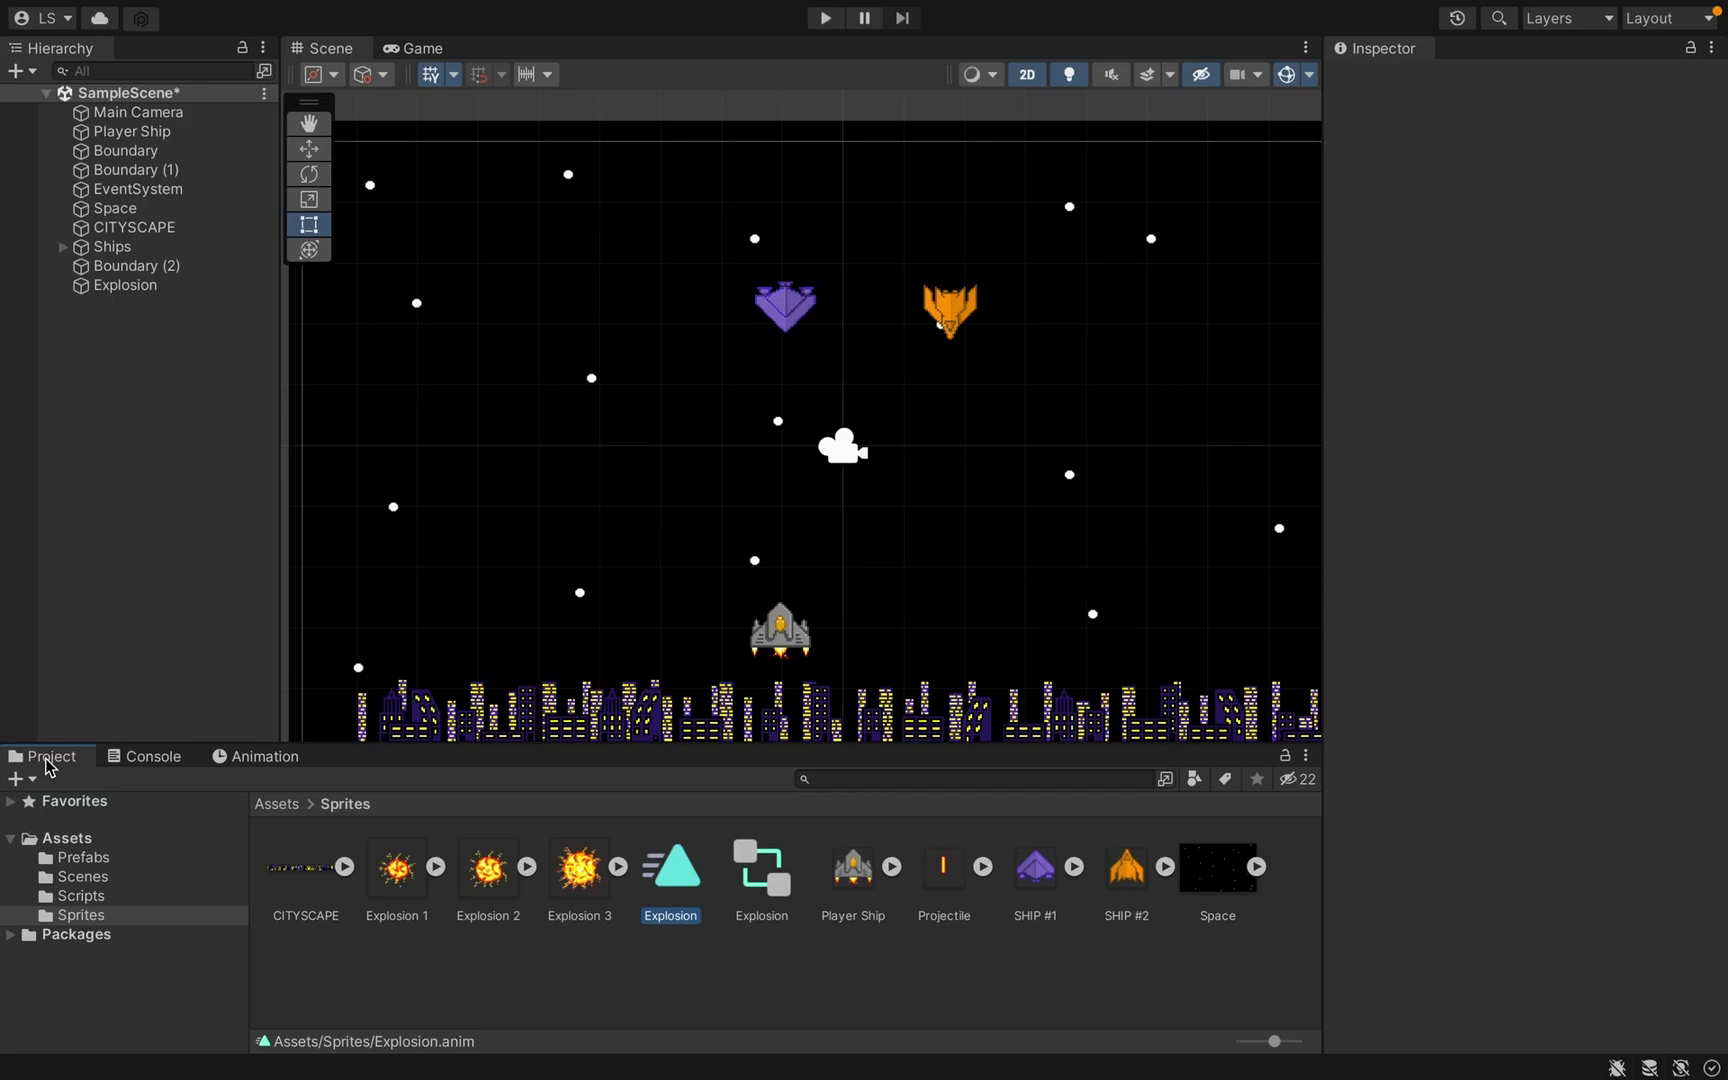
left_click(85, 897)
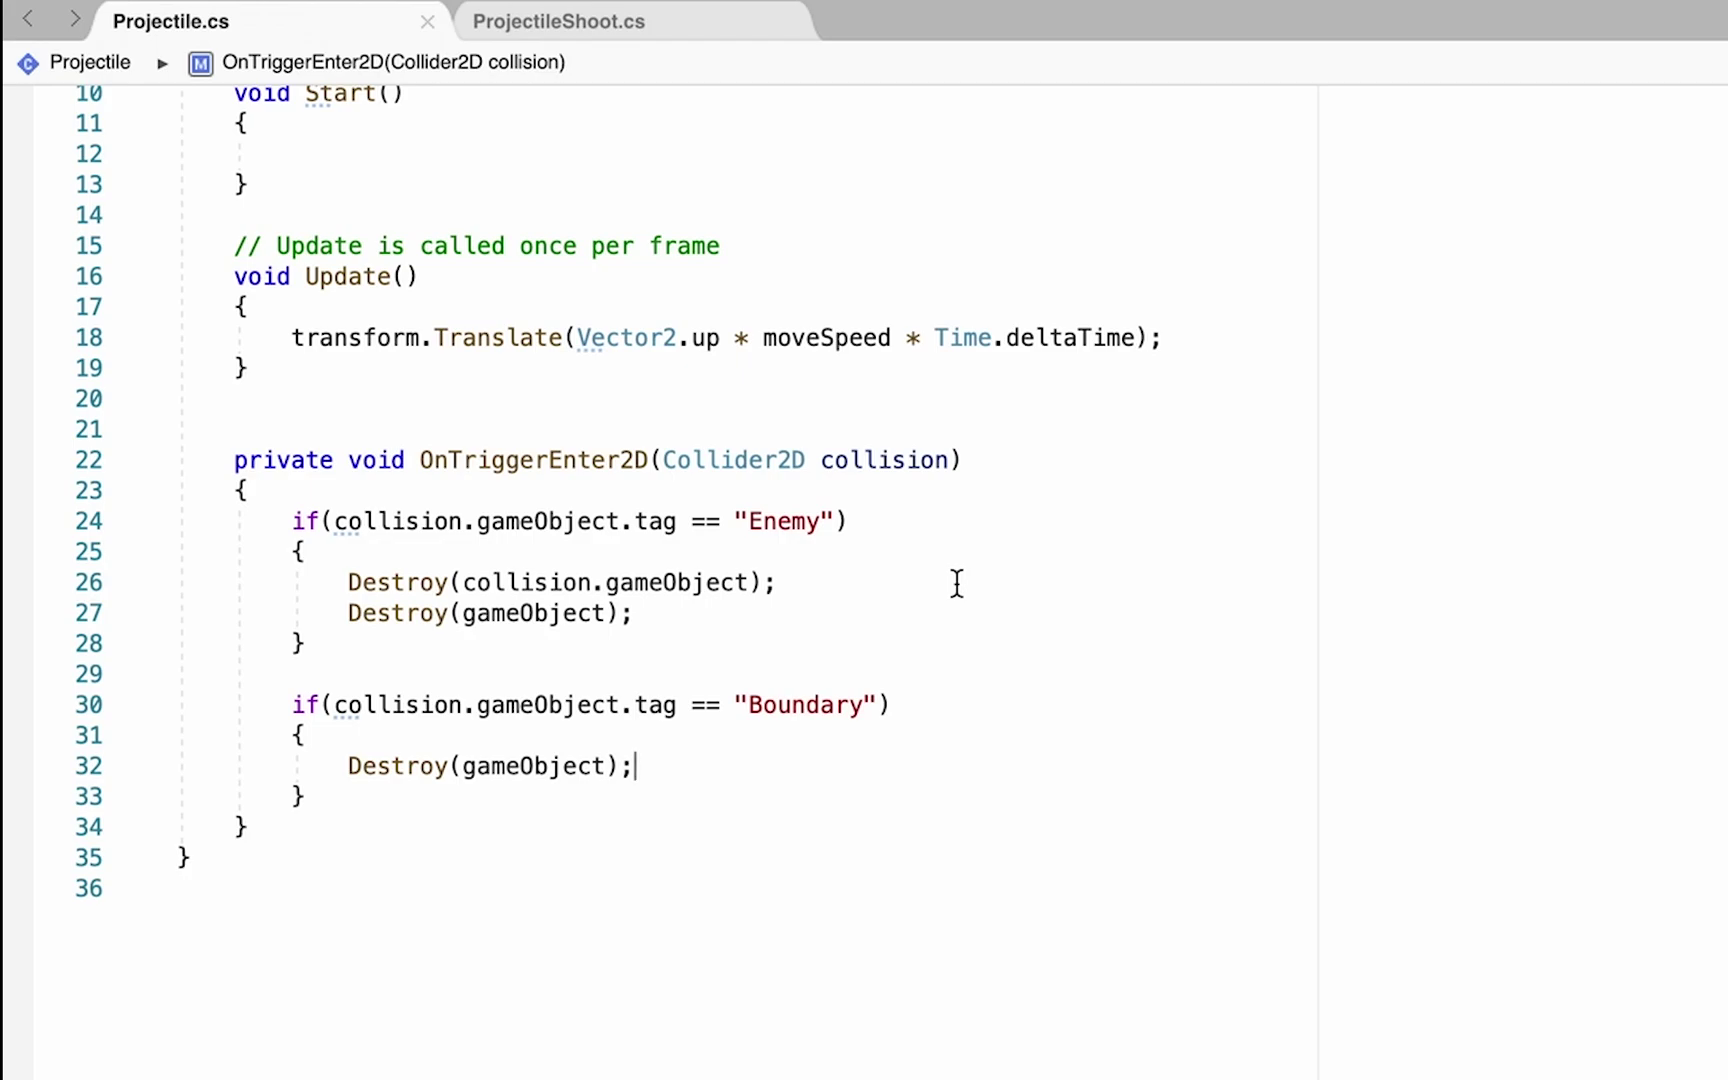
Step: Add the line public GameObject explosionPrefab; below moveSpeed in Projectile.cs
scroll(656, 621, "up", 3)
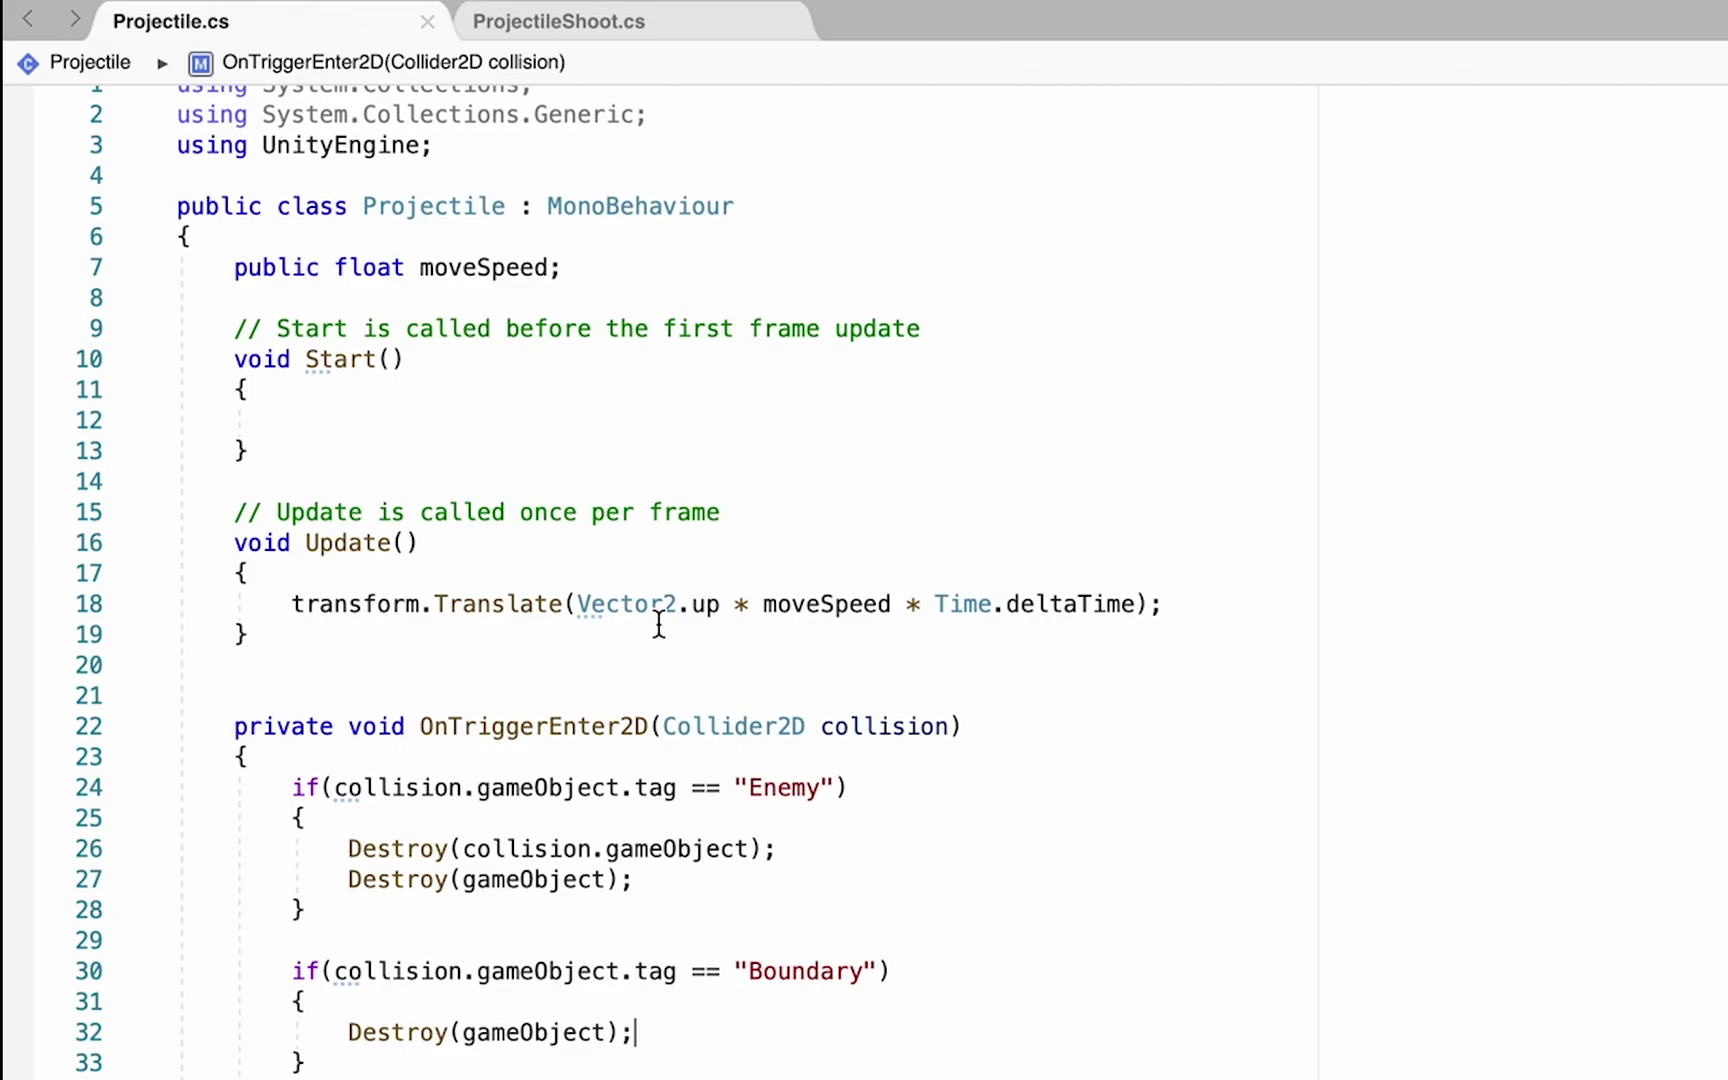
left_click(603, 268)
key("Return")
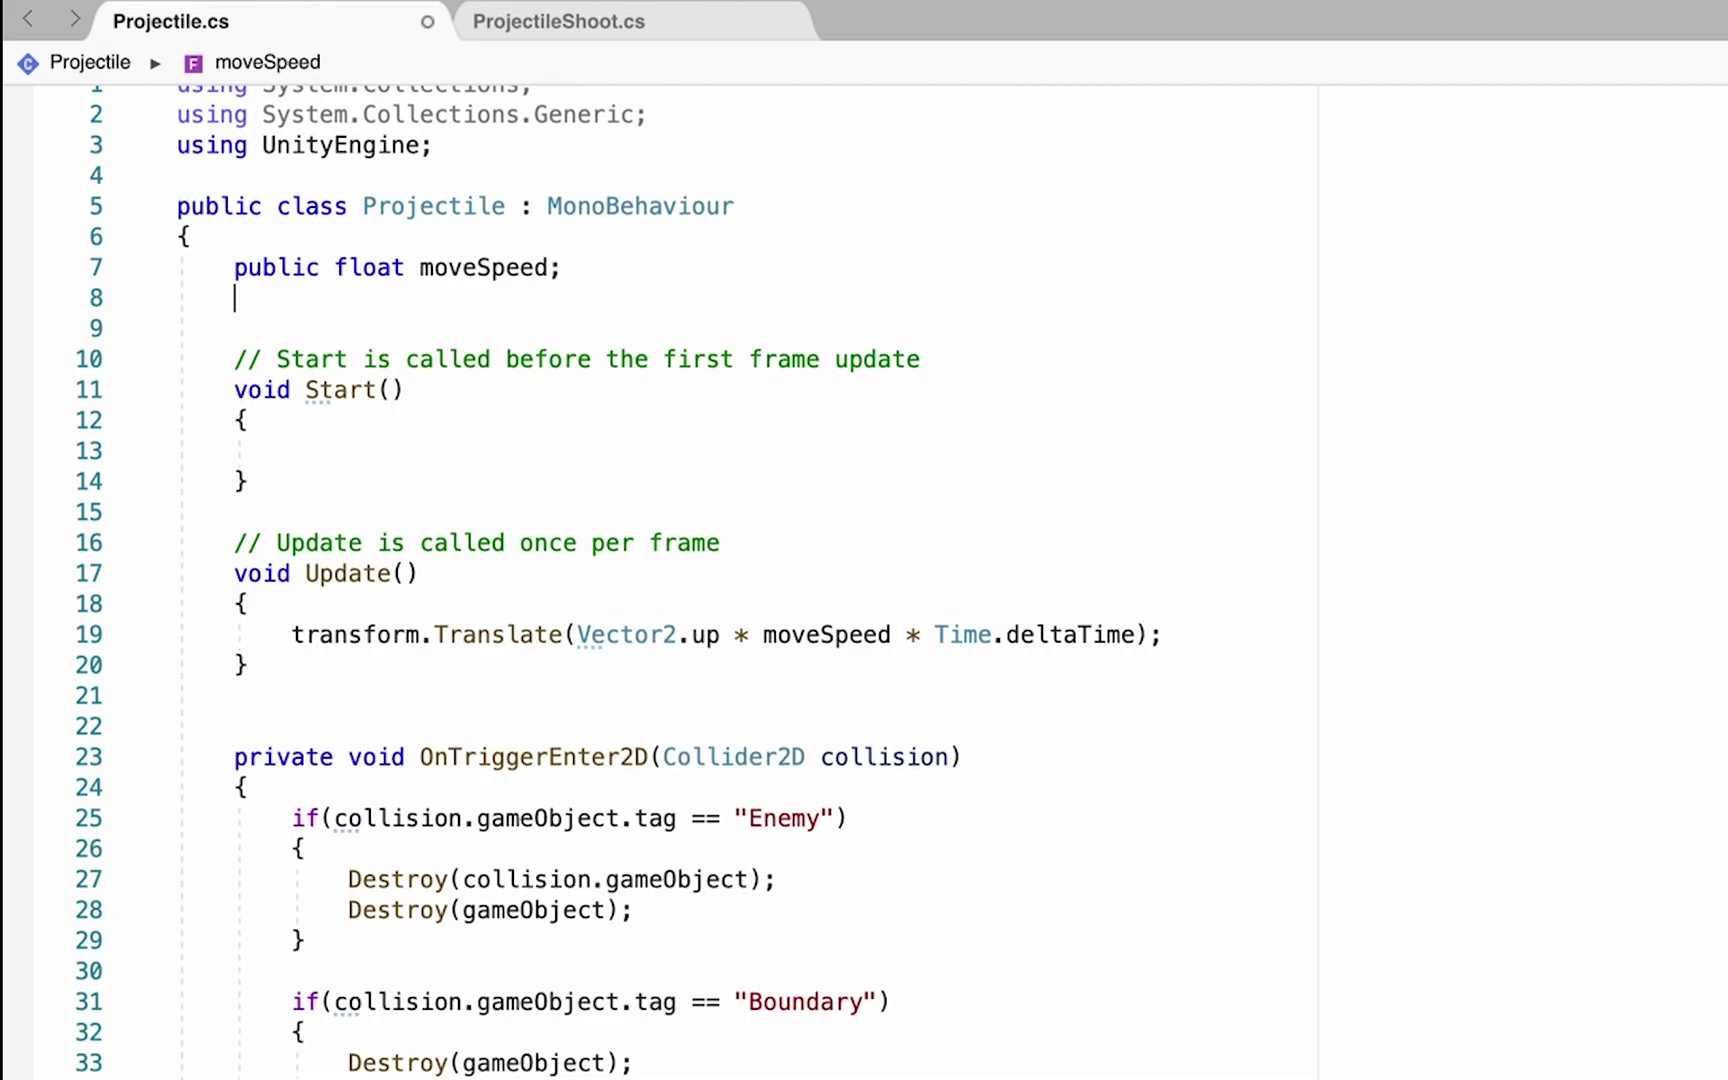
type("p")
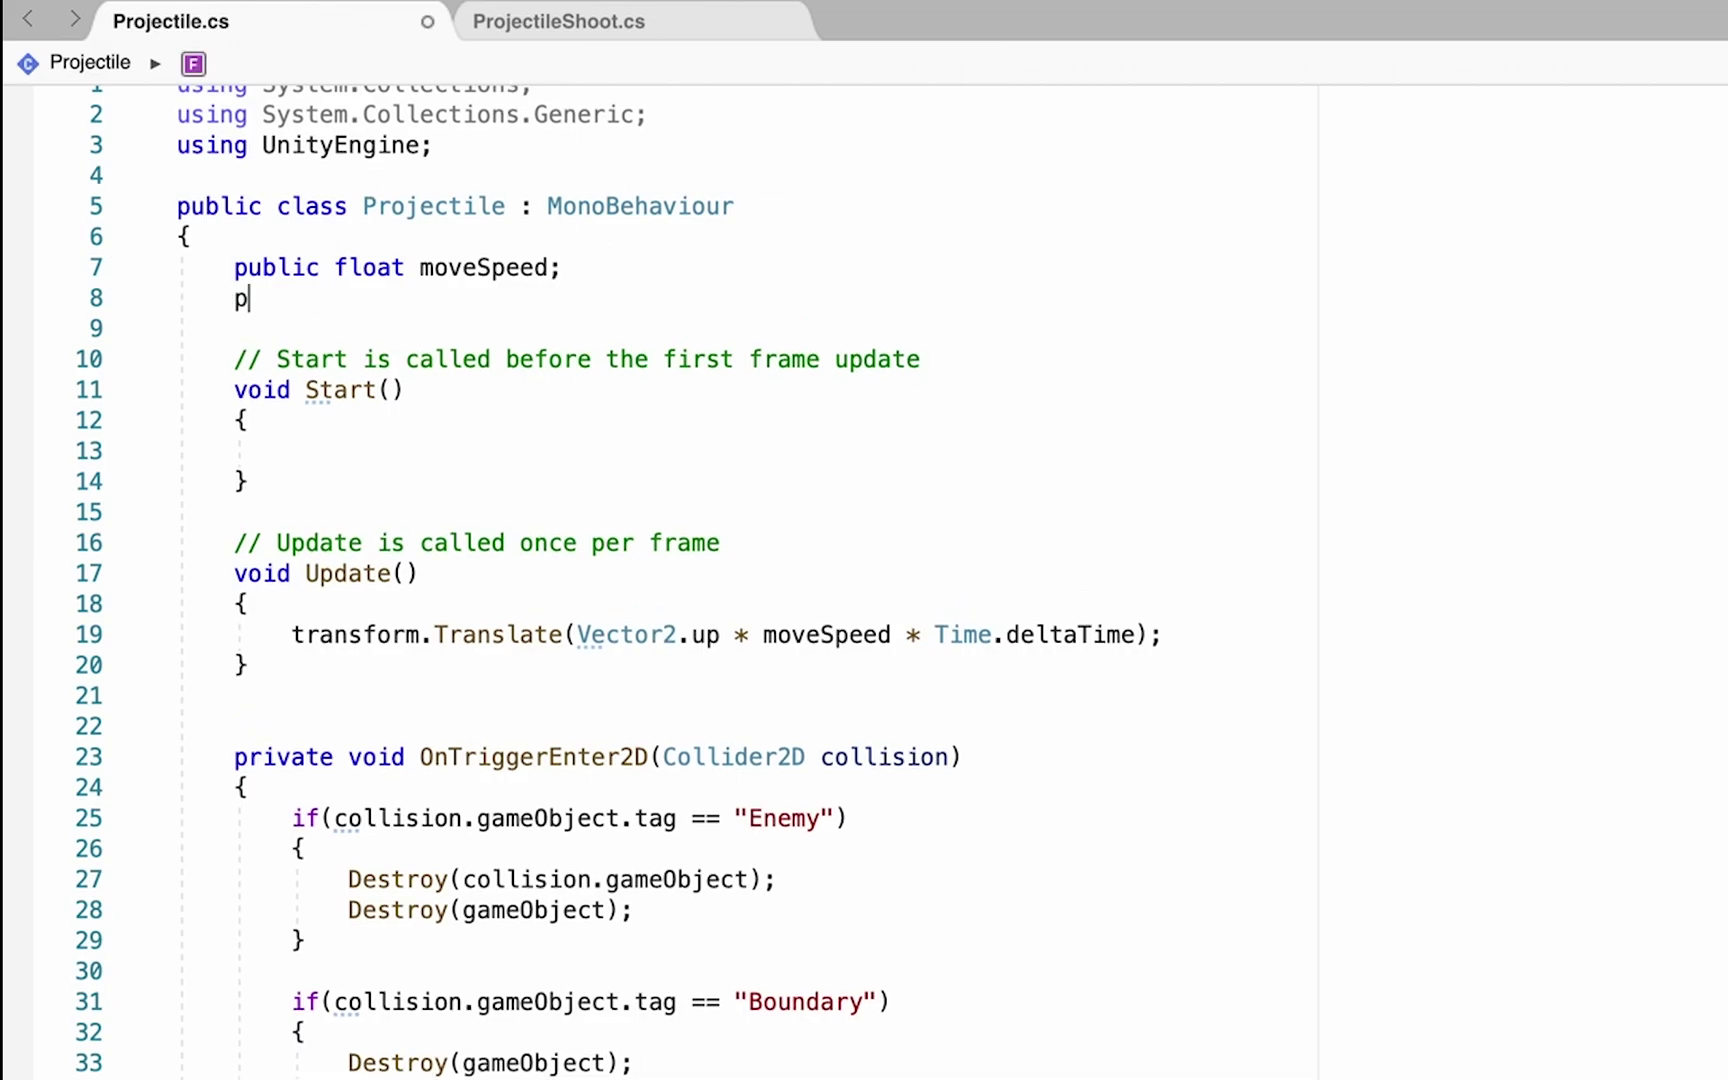
type("ublic Game")
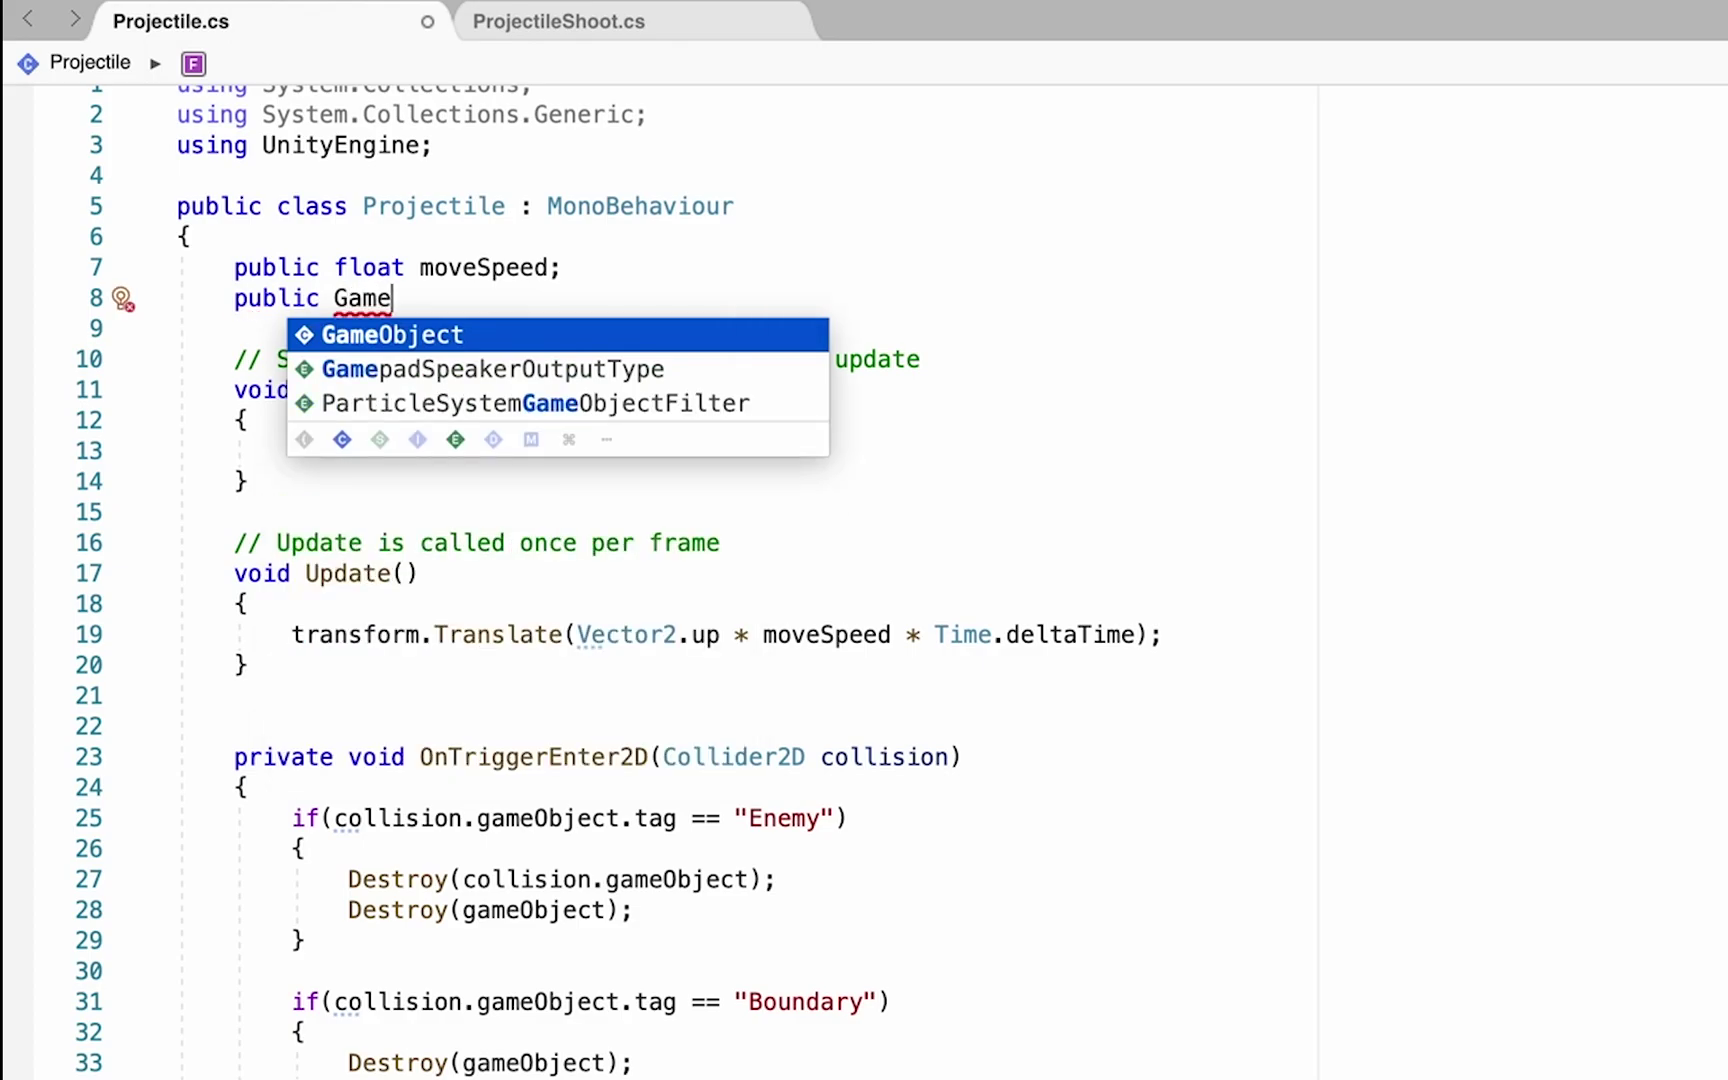
type("Object explosi")
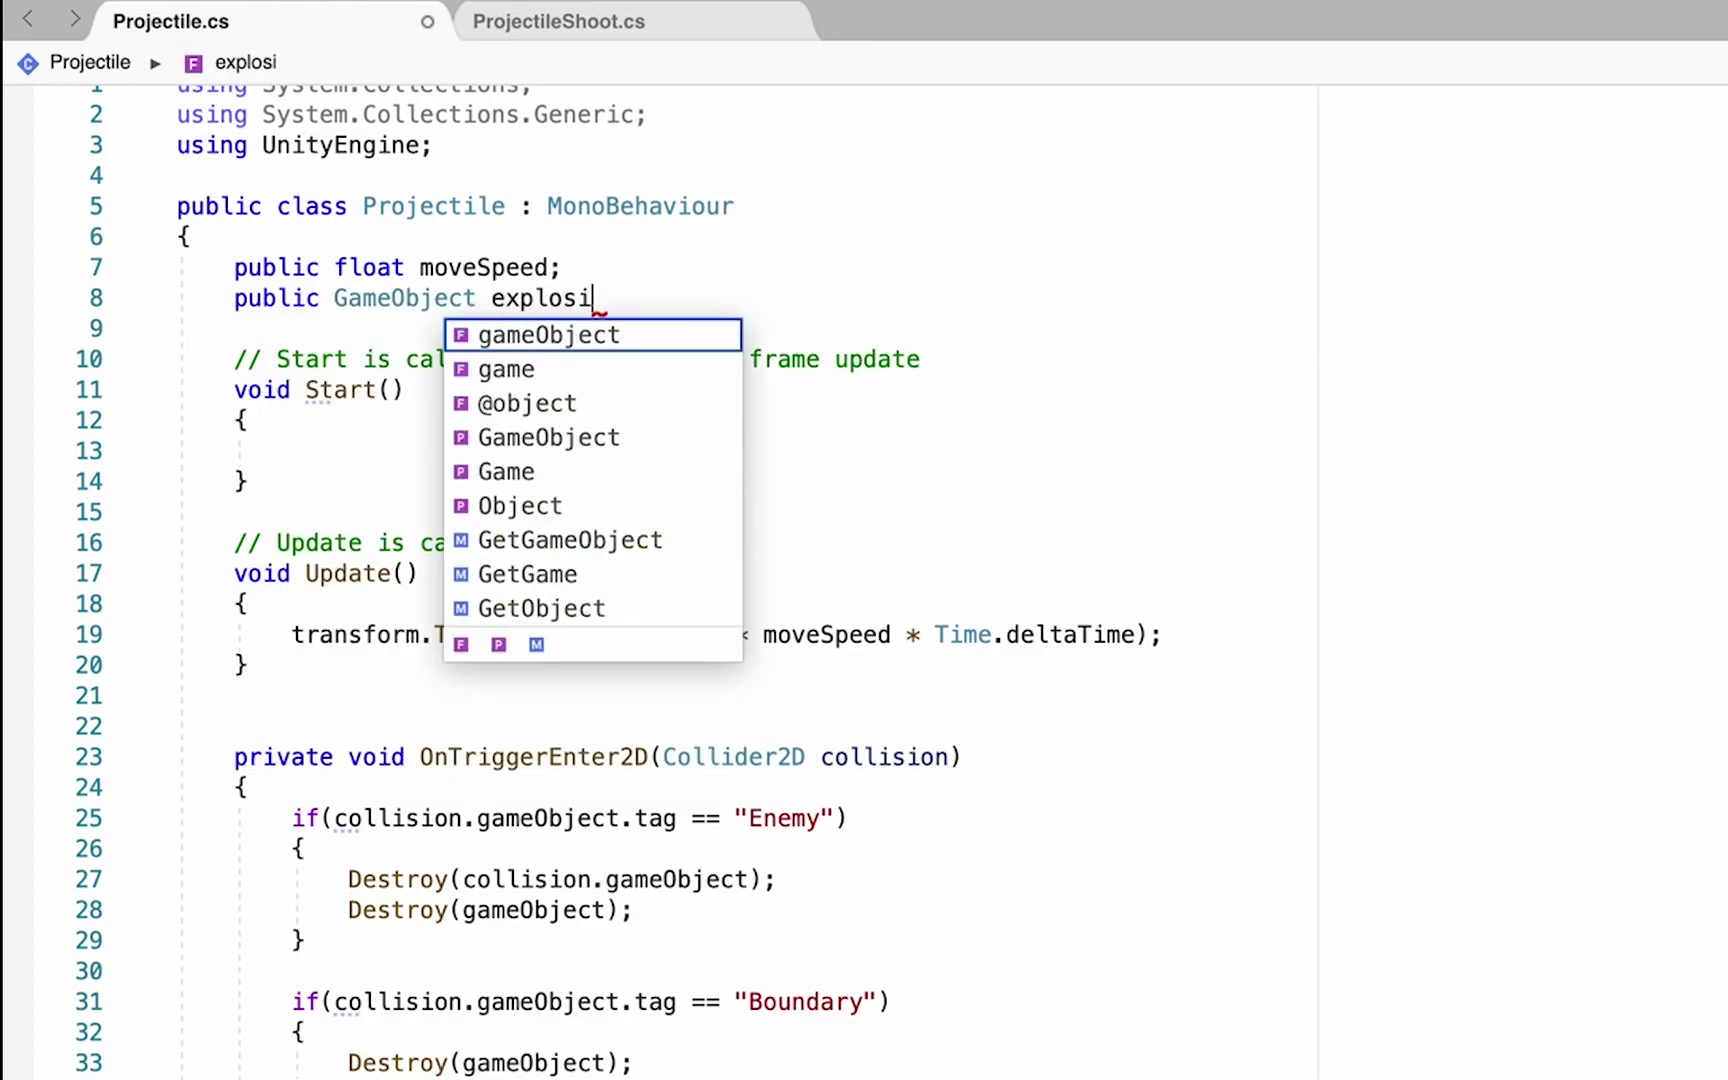
type("onPrefab;")
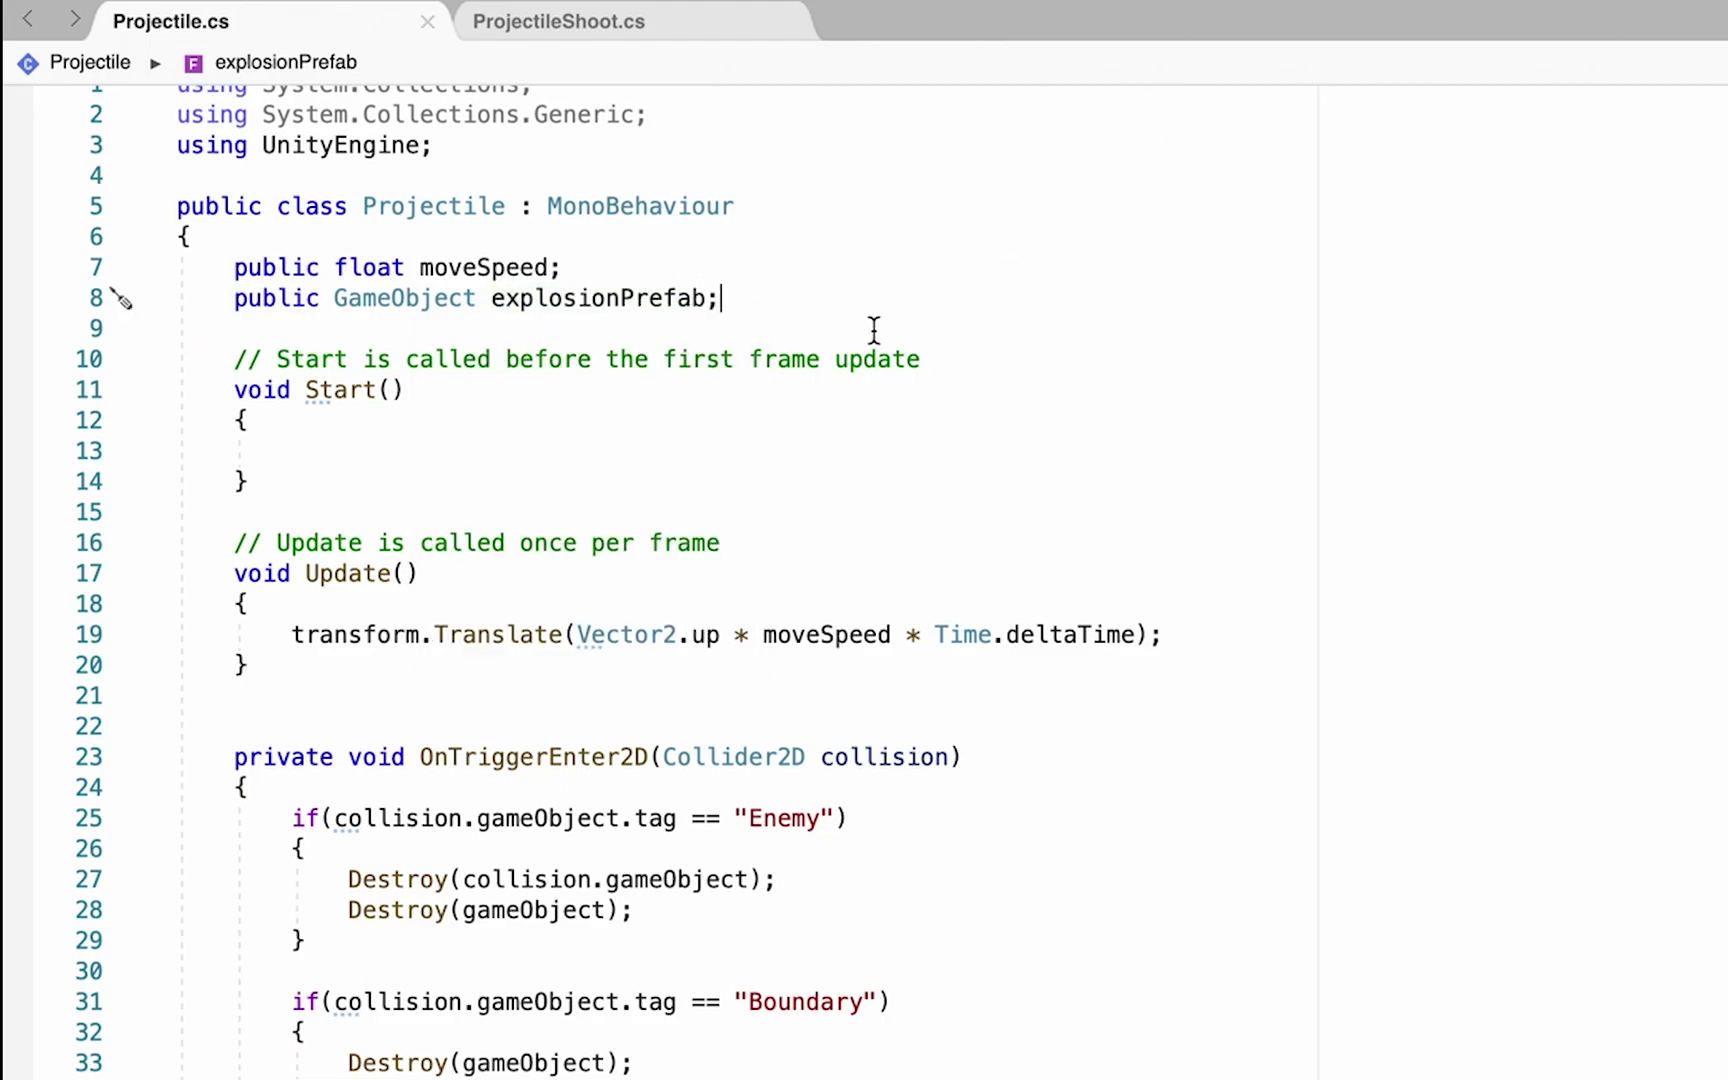
scroll(873, 330, "down", 2)
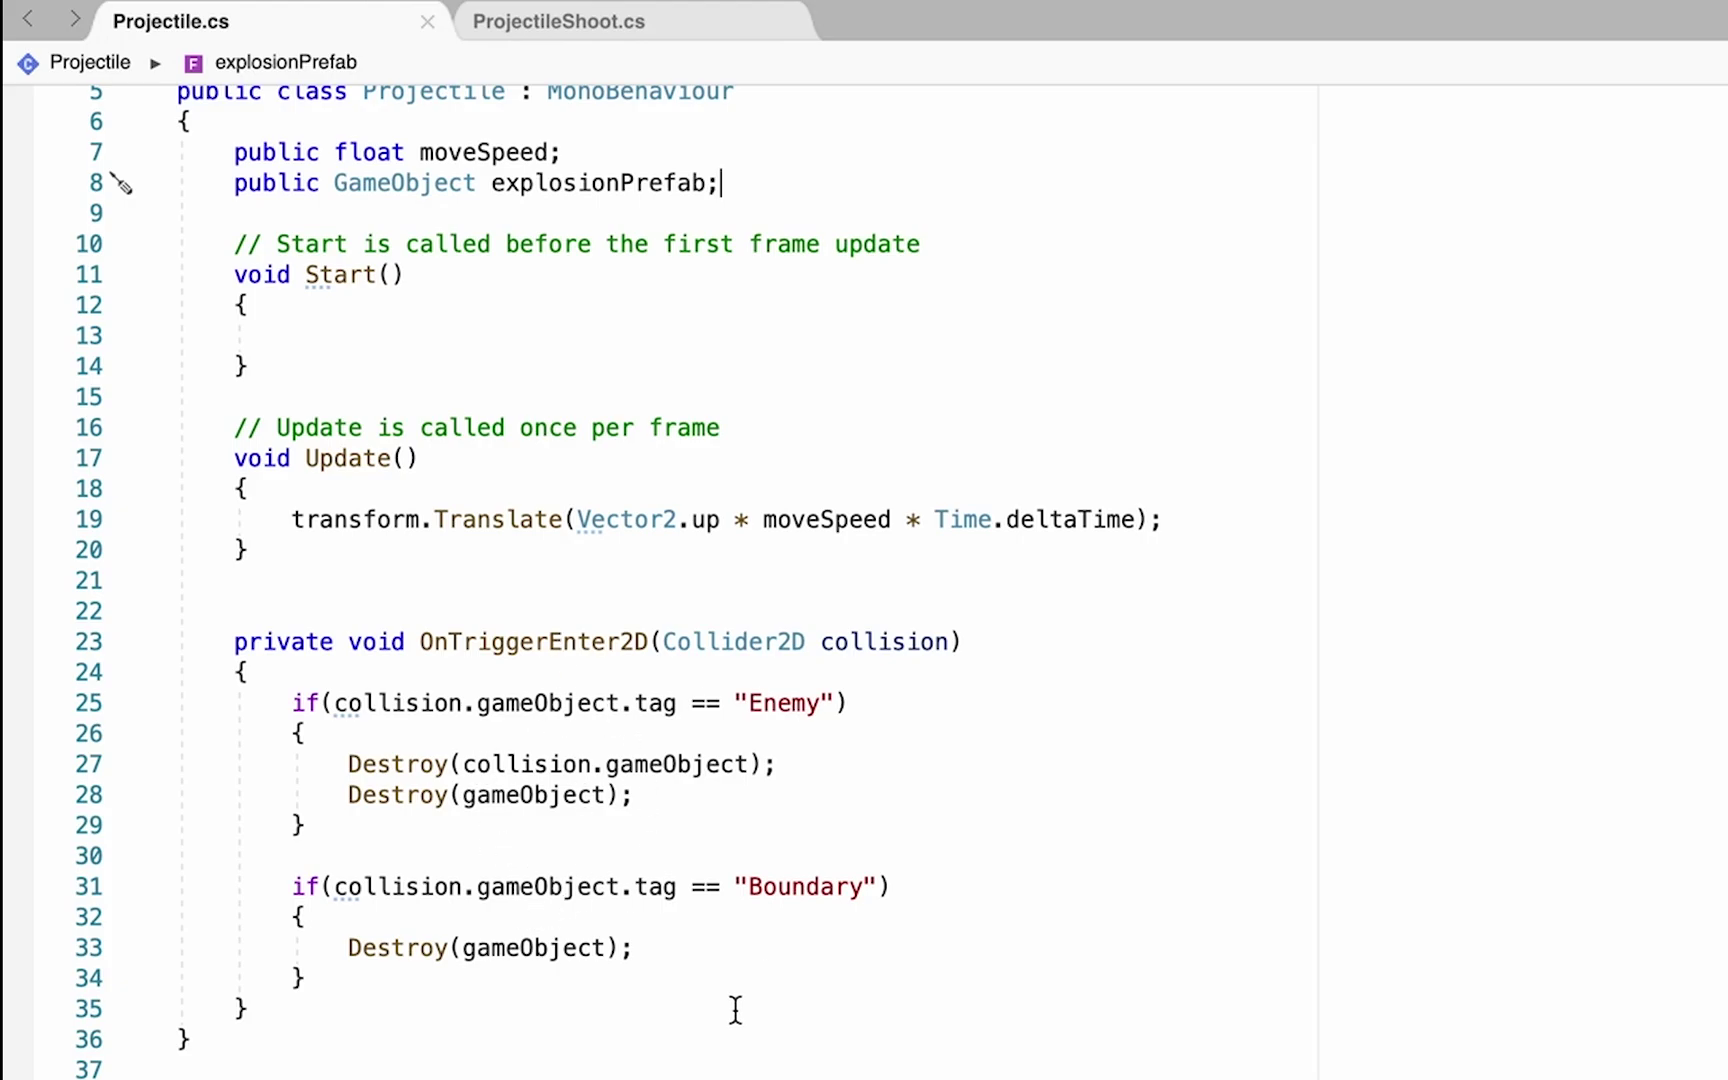
Step: Start an Instantiate(explosionPrefab call at the top of the Enemy hit block
left_click(529, 734)
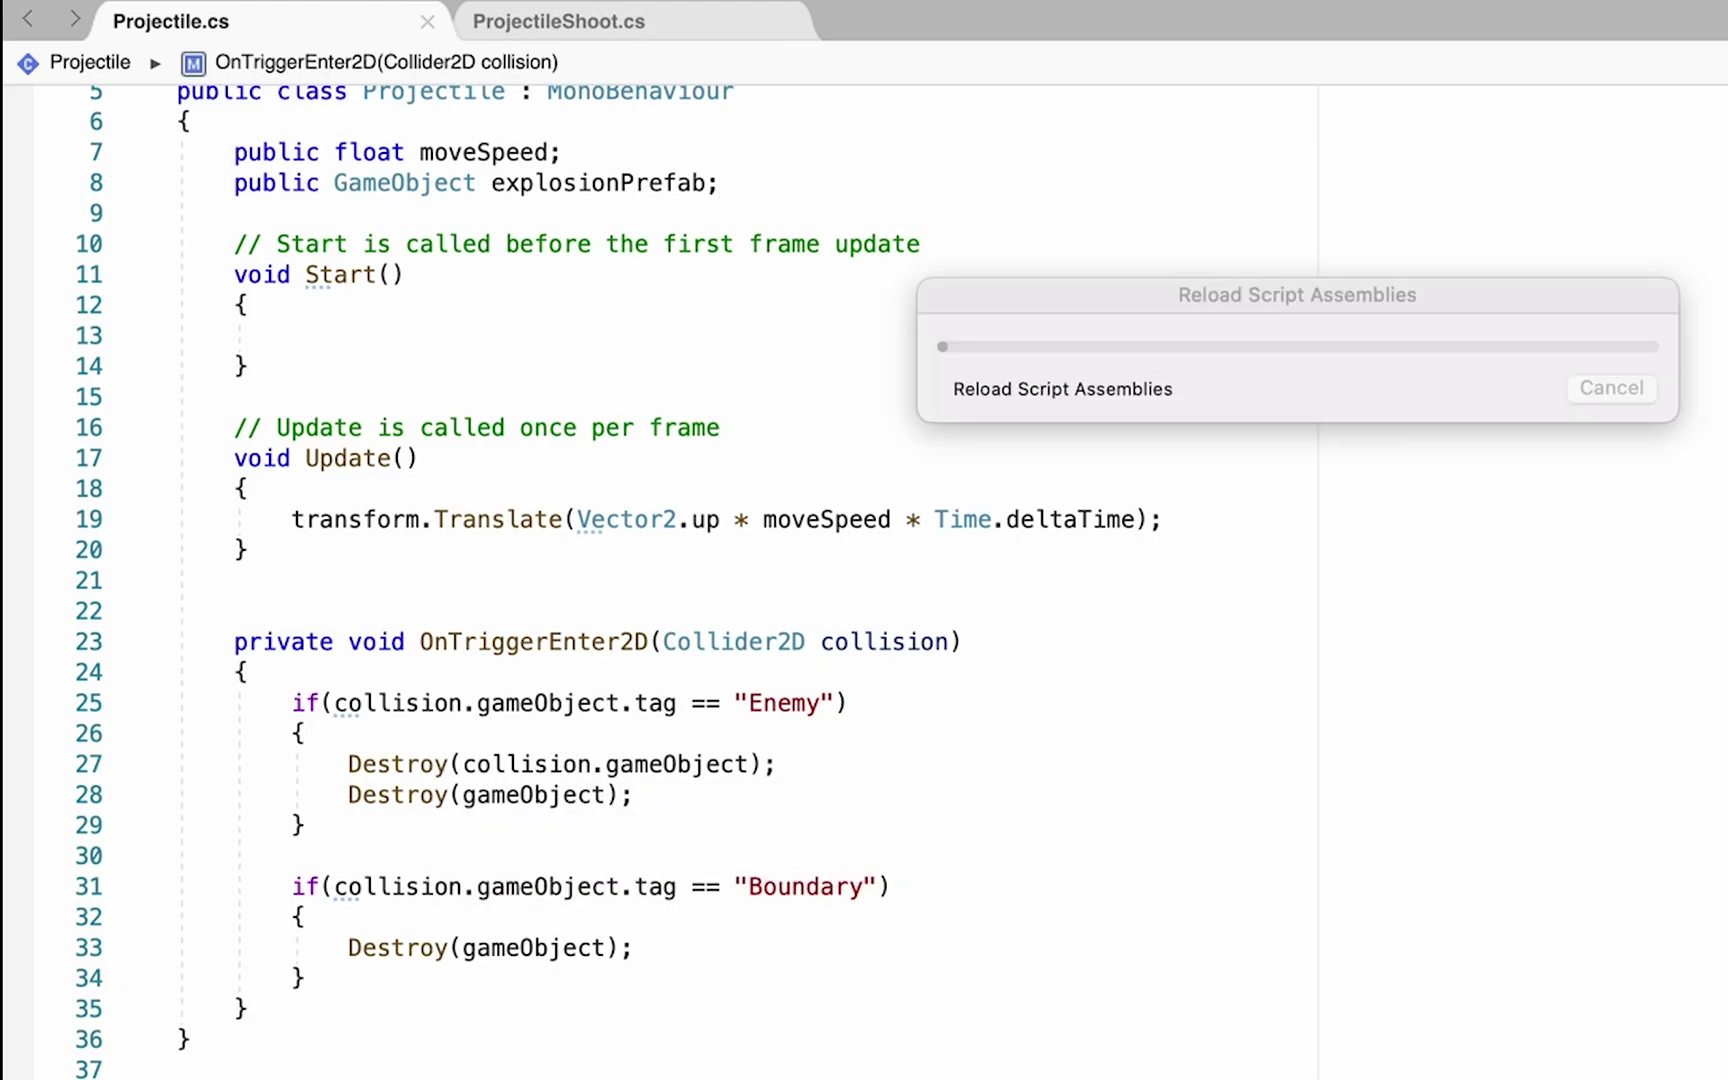
key("Return")
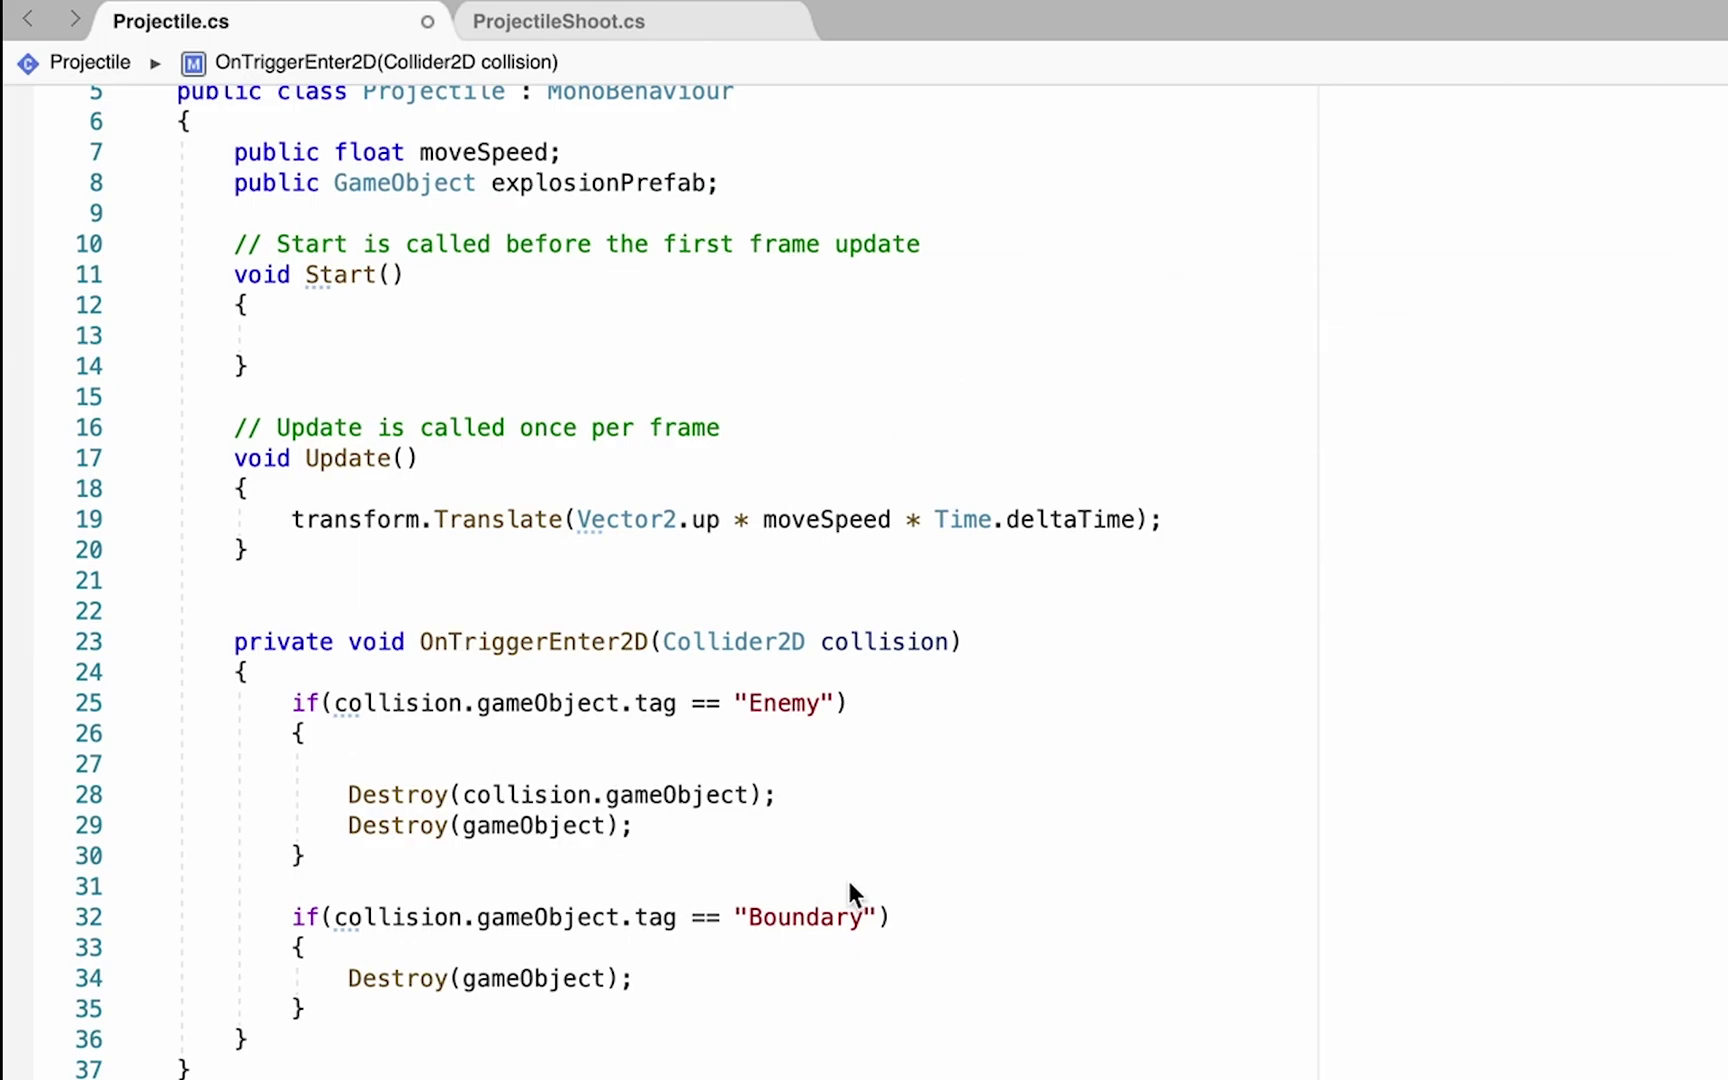
type("Instanti")
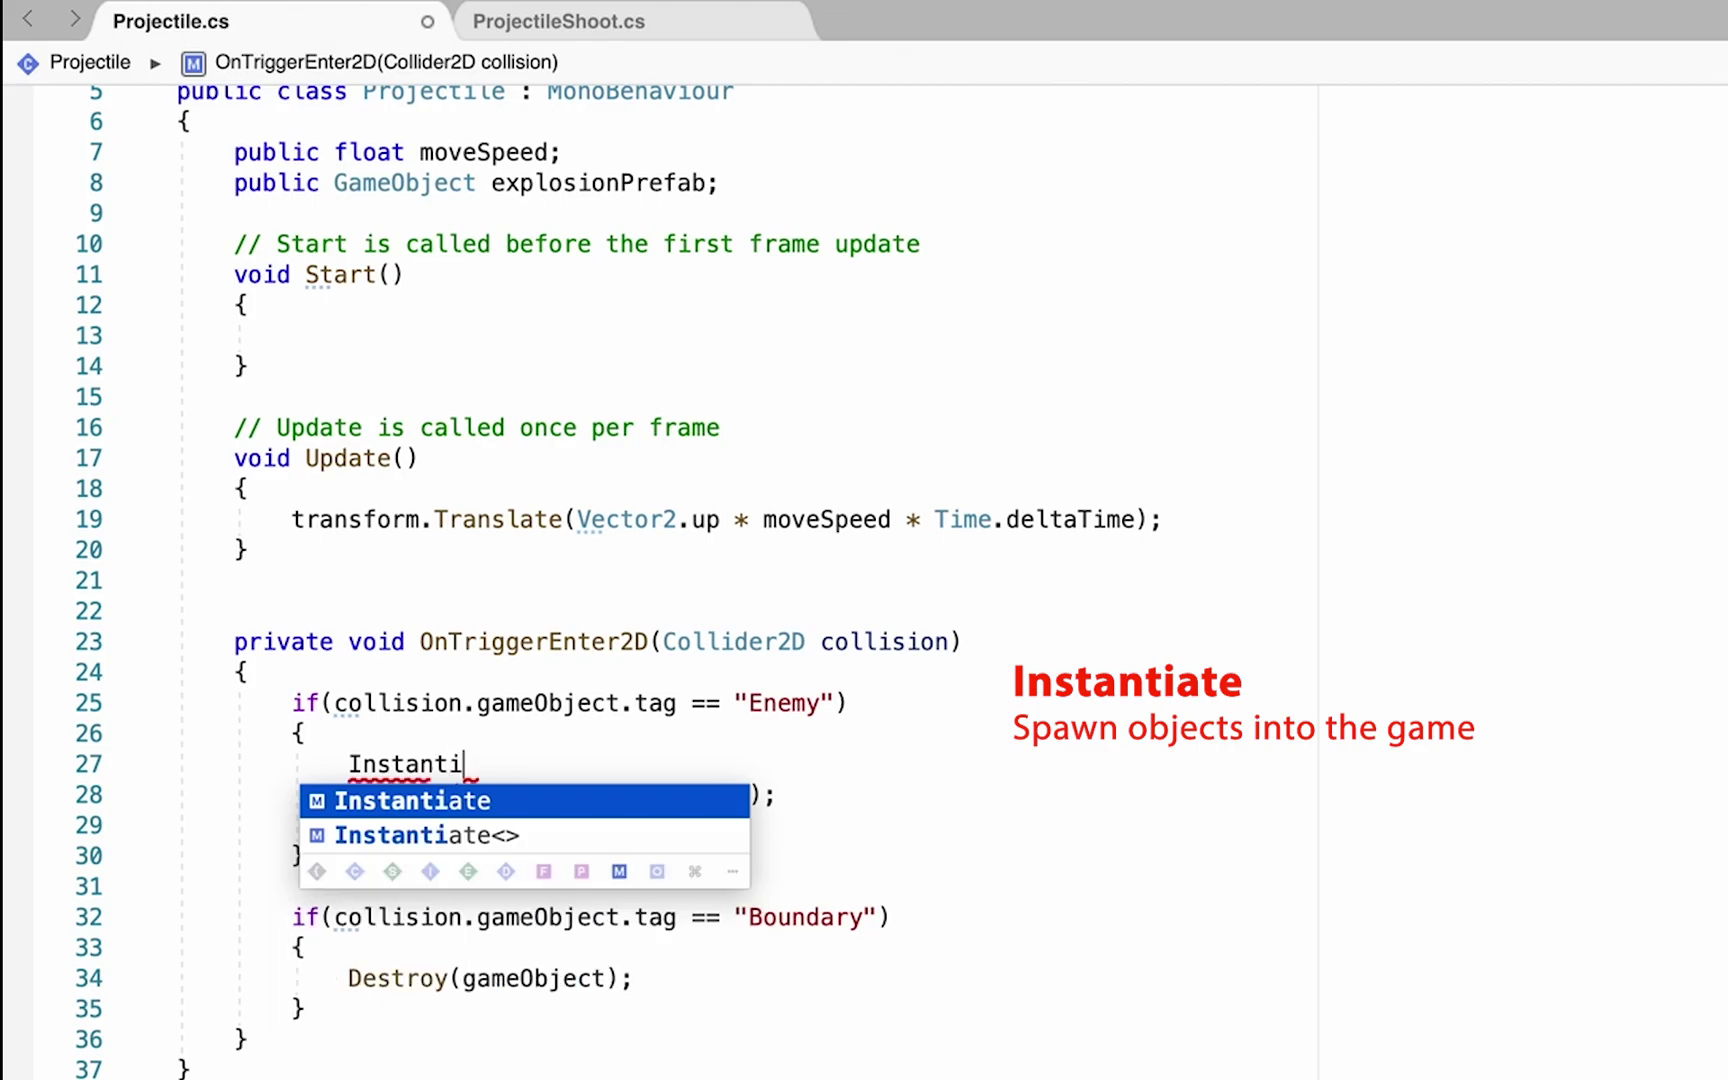
type("ate")
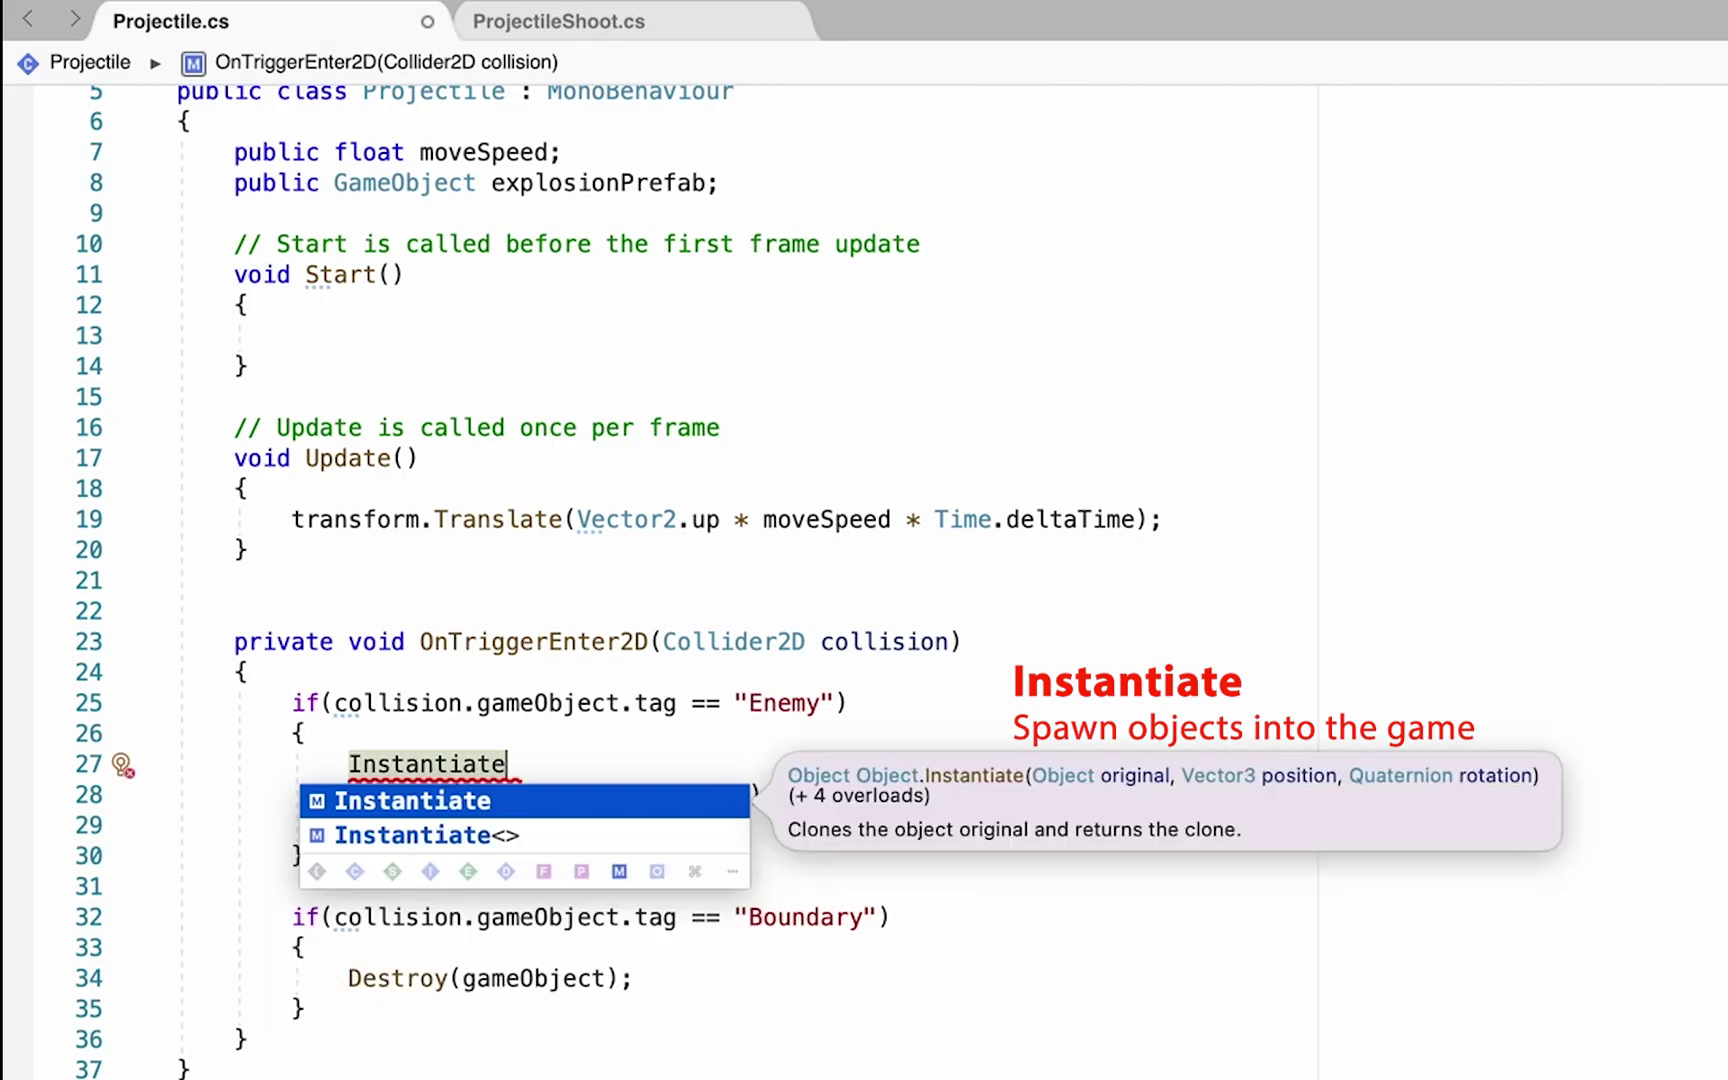
type("(")
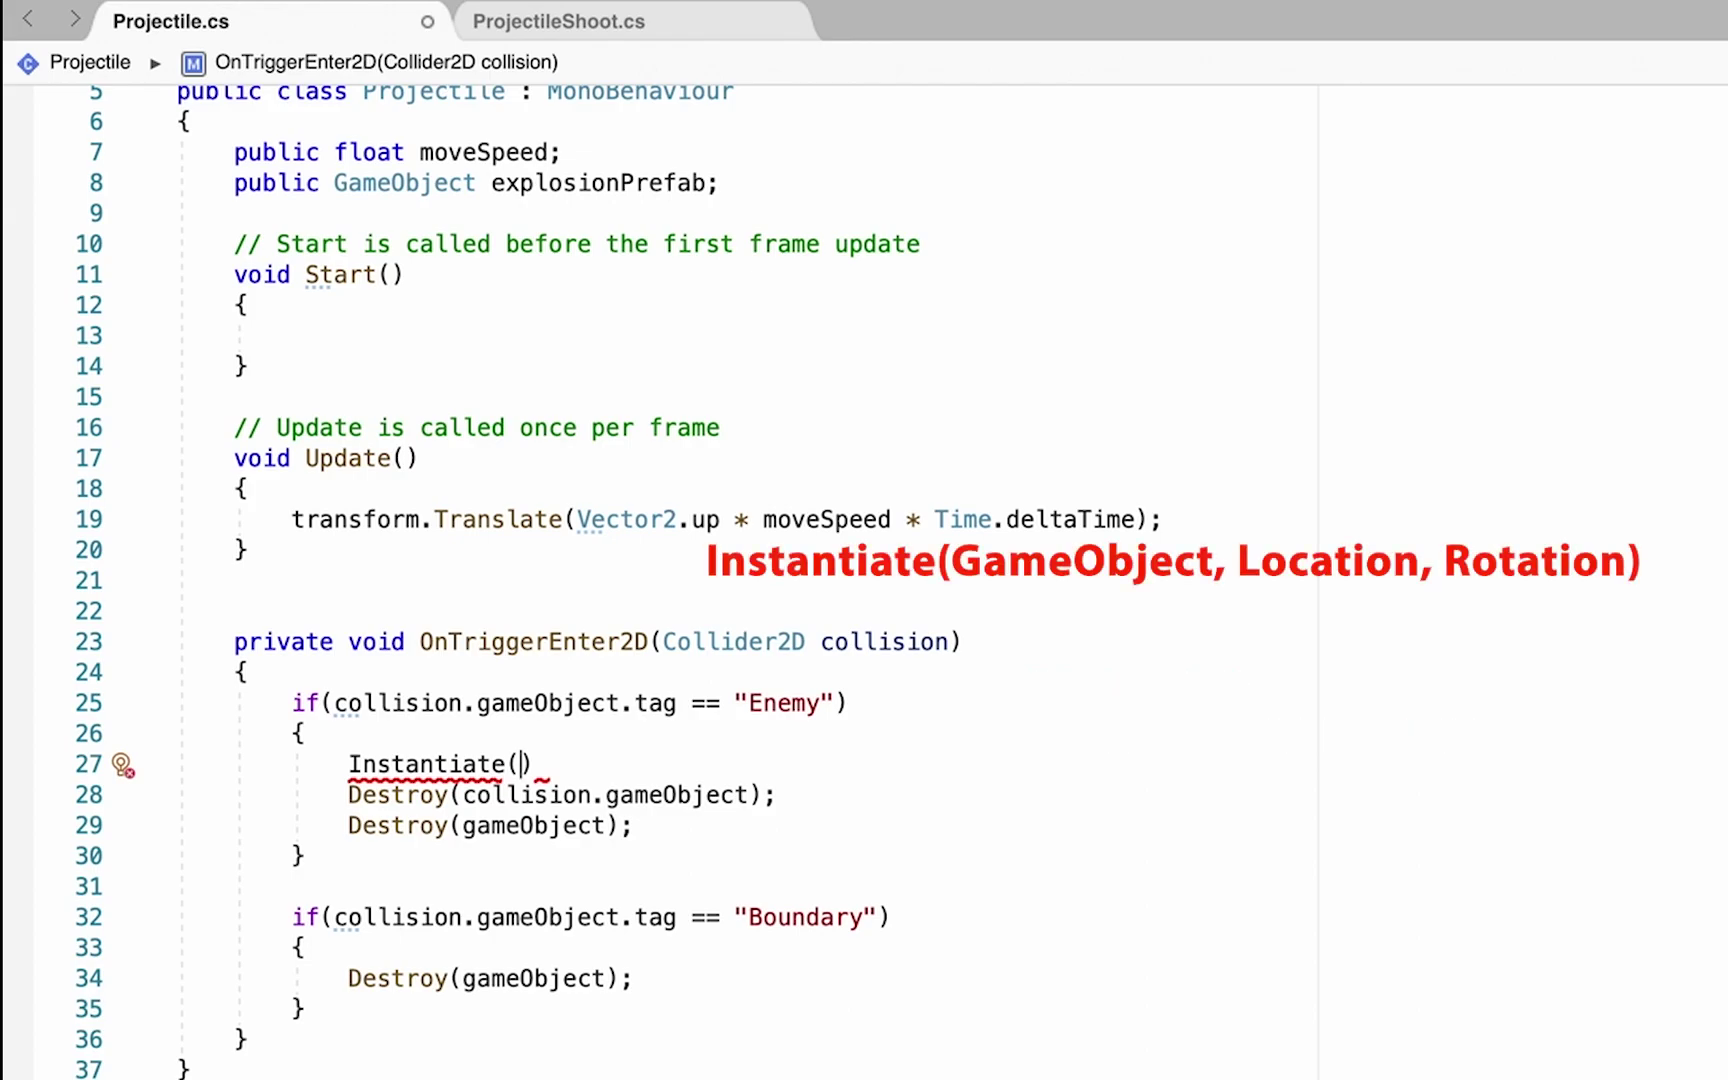
type("e")
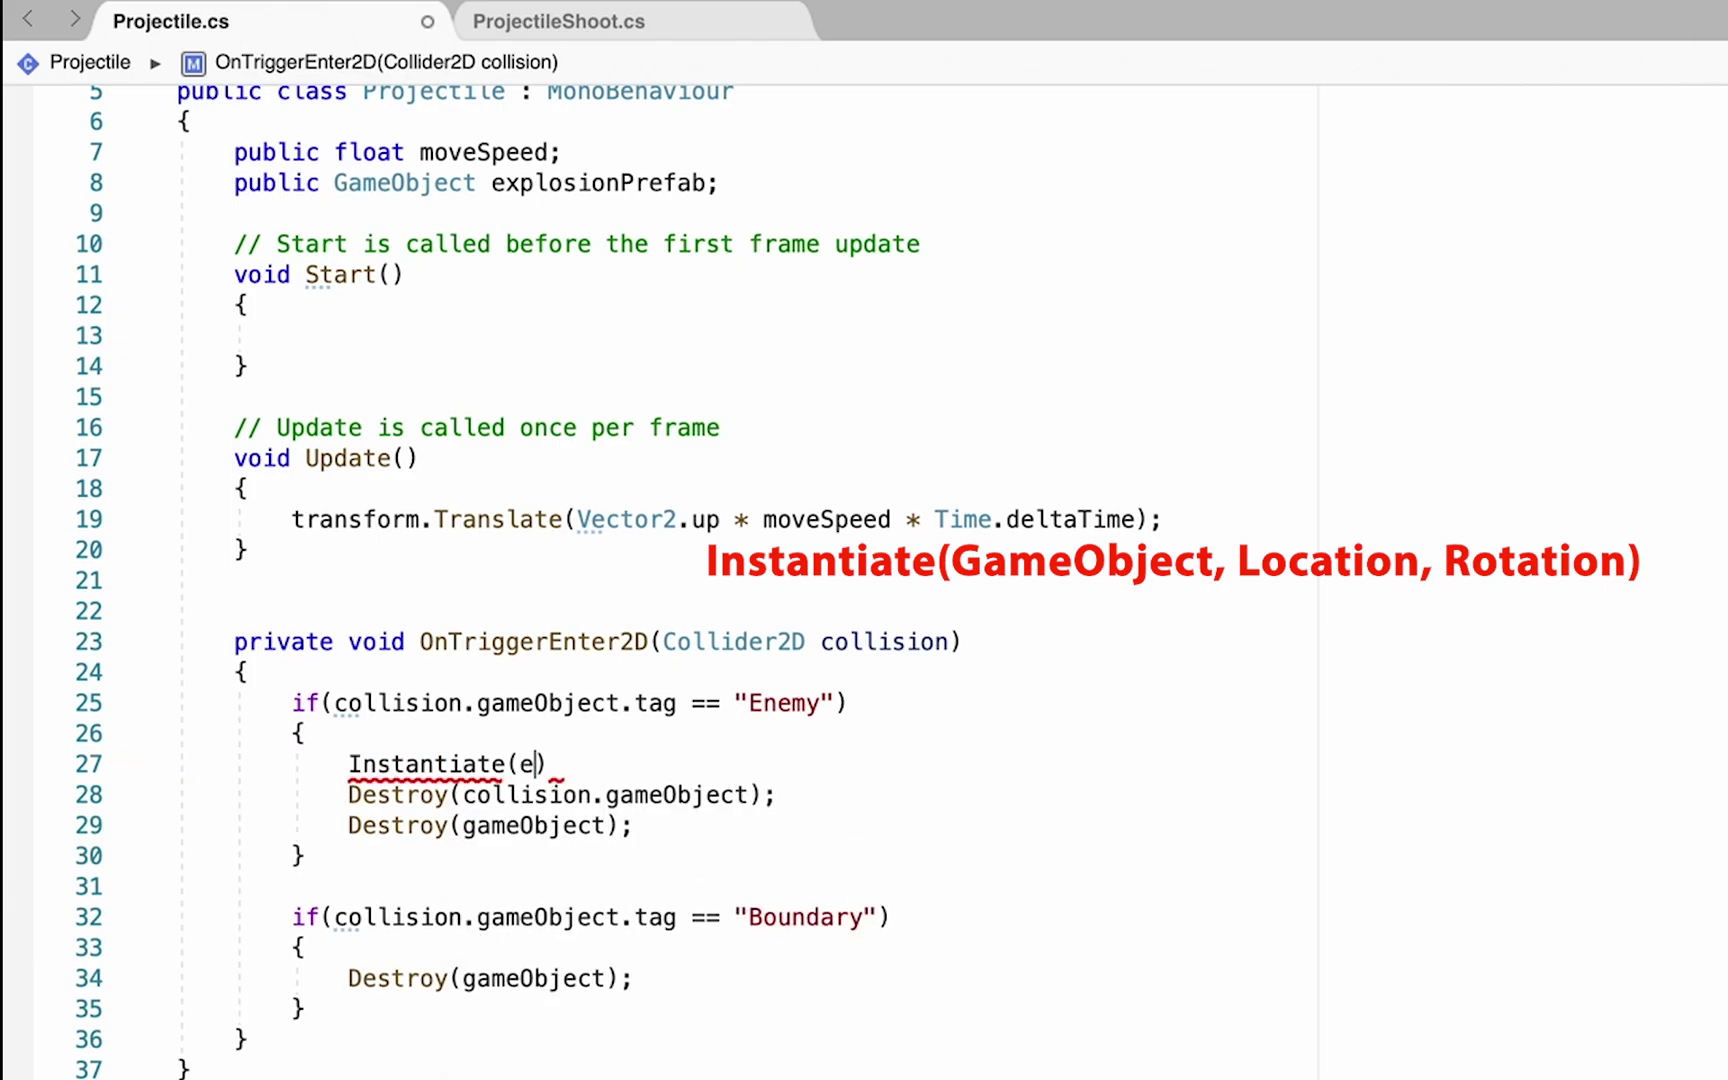
type("xplo")
key("Return")
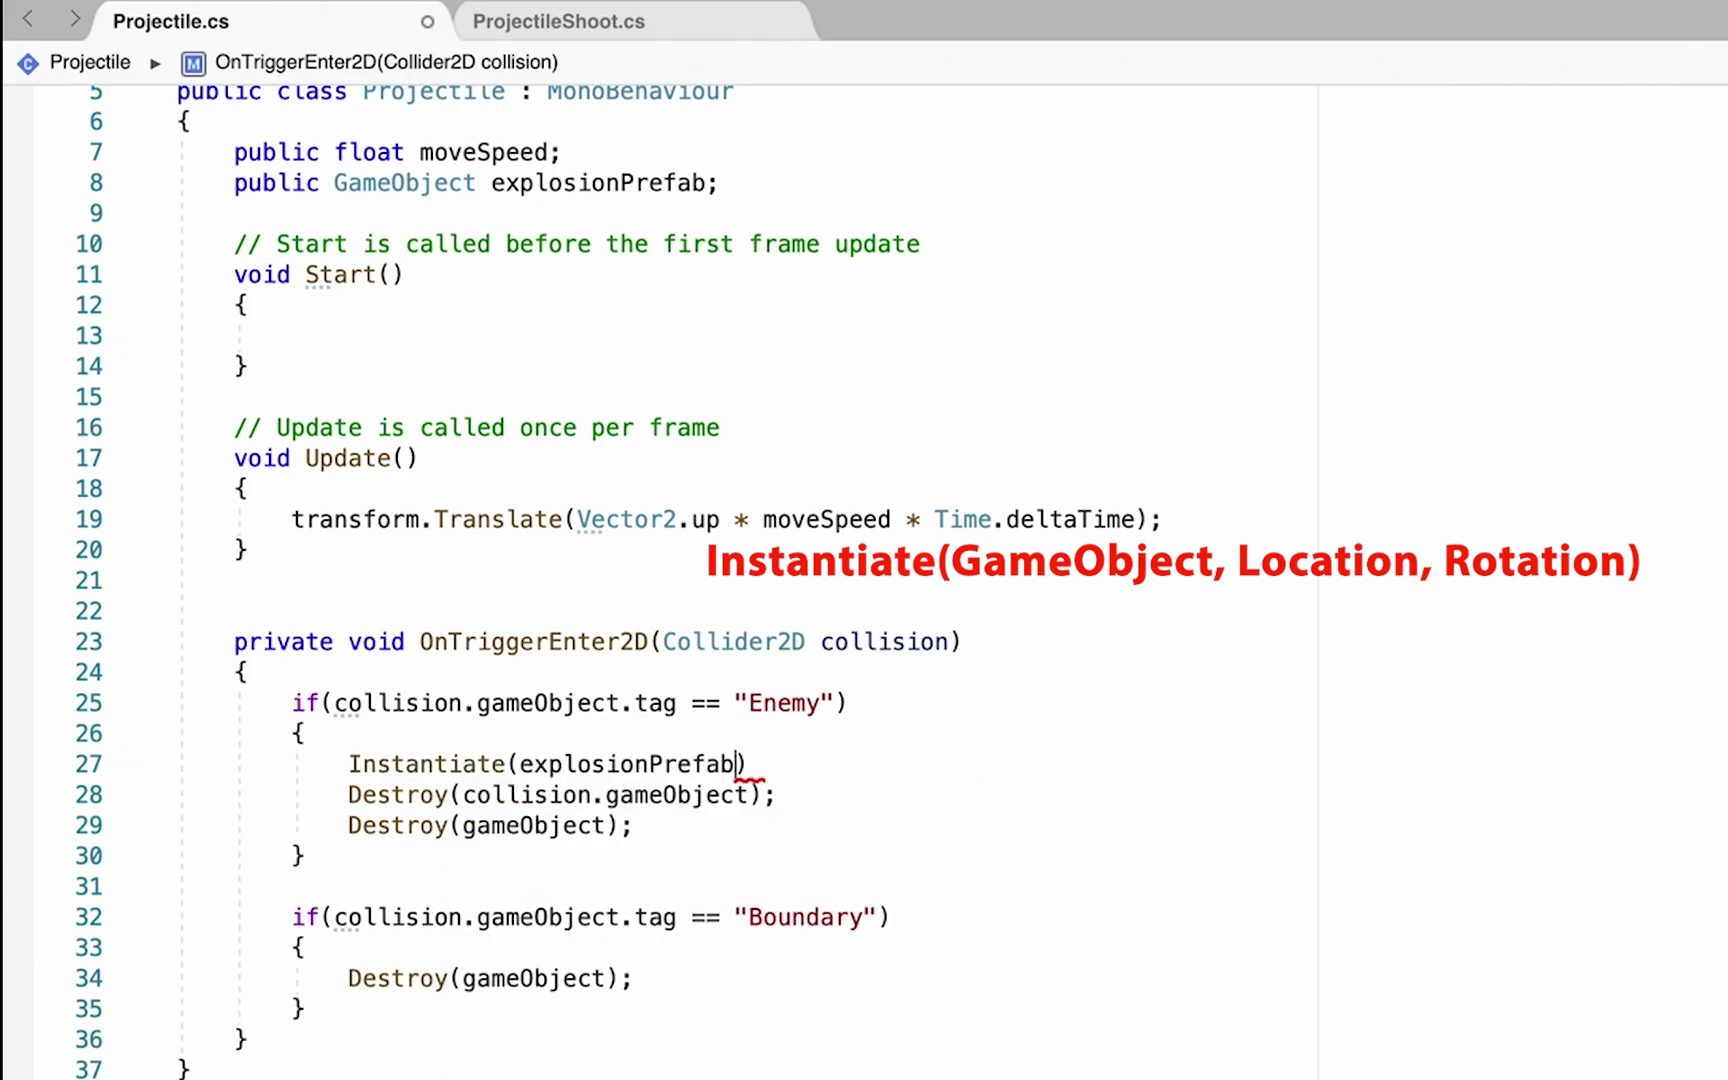
Step: Finish it as Instantiate(explosionPrefab, transform.position, Quaternion.identity); and save Projectile.cs
type(", ")
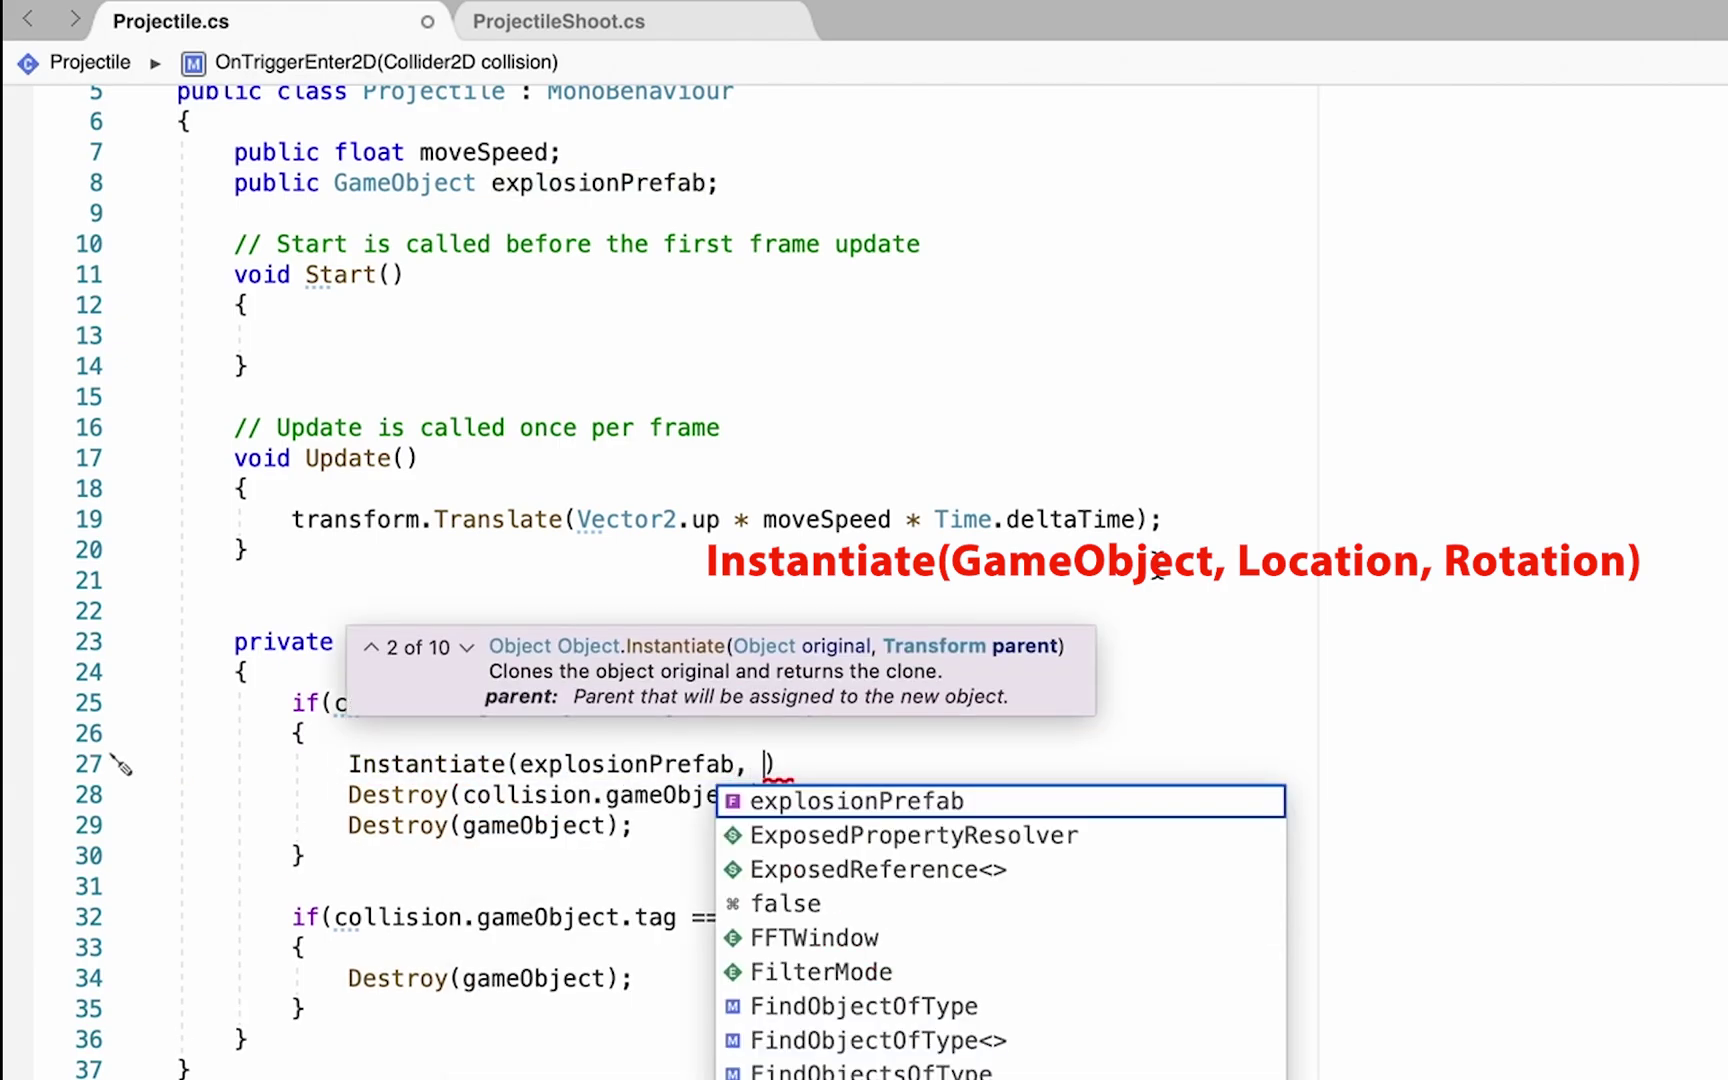
type("transform")
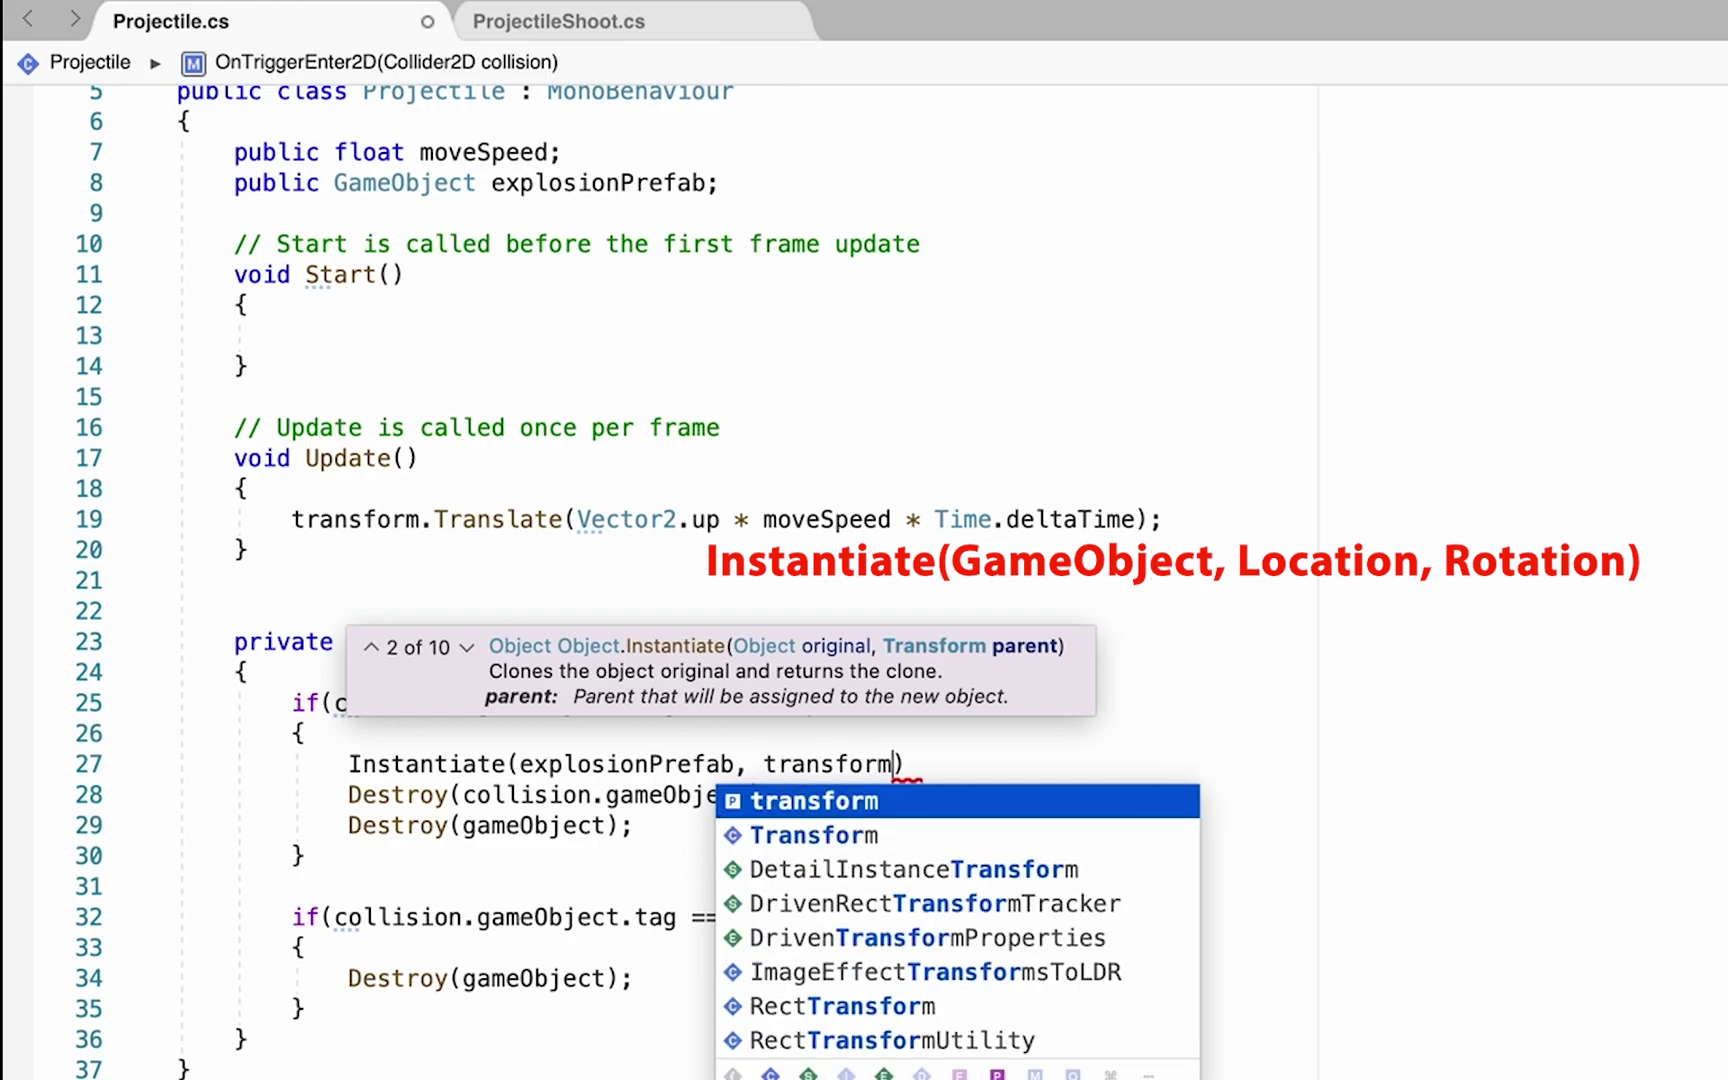
type(".position")
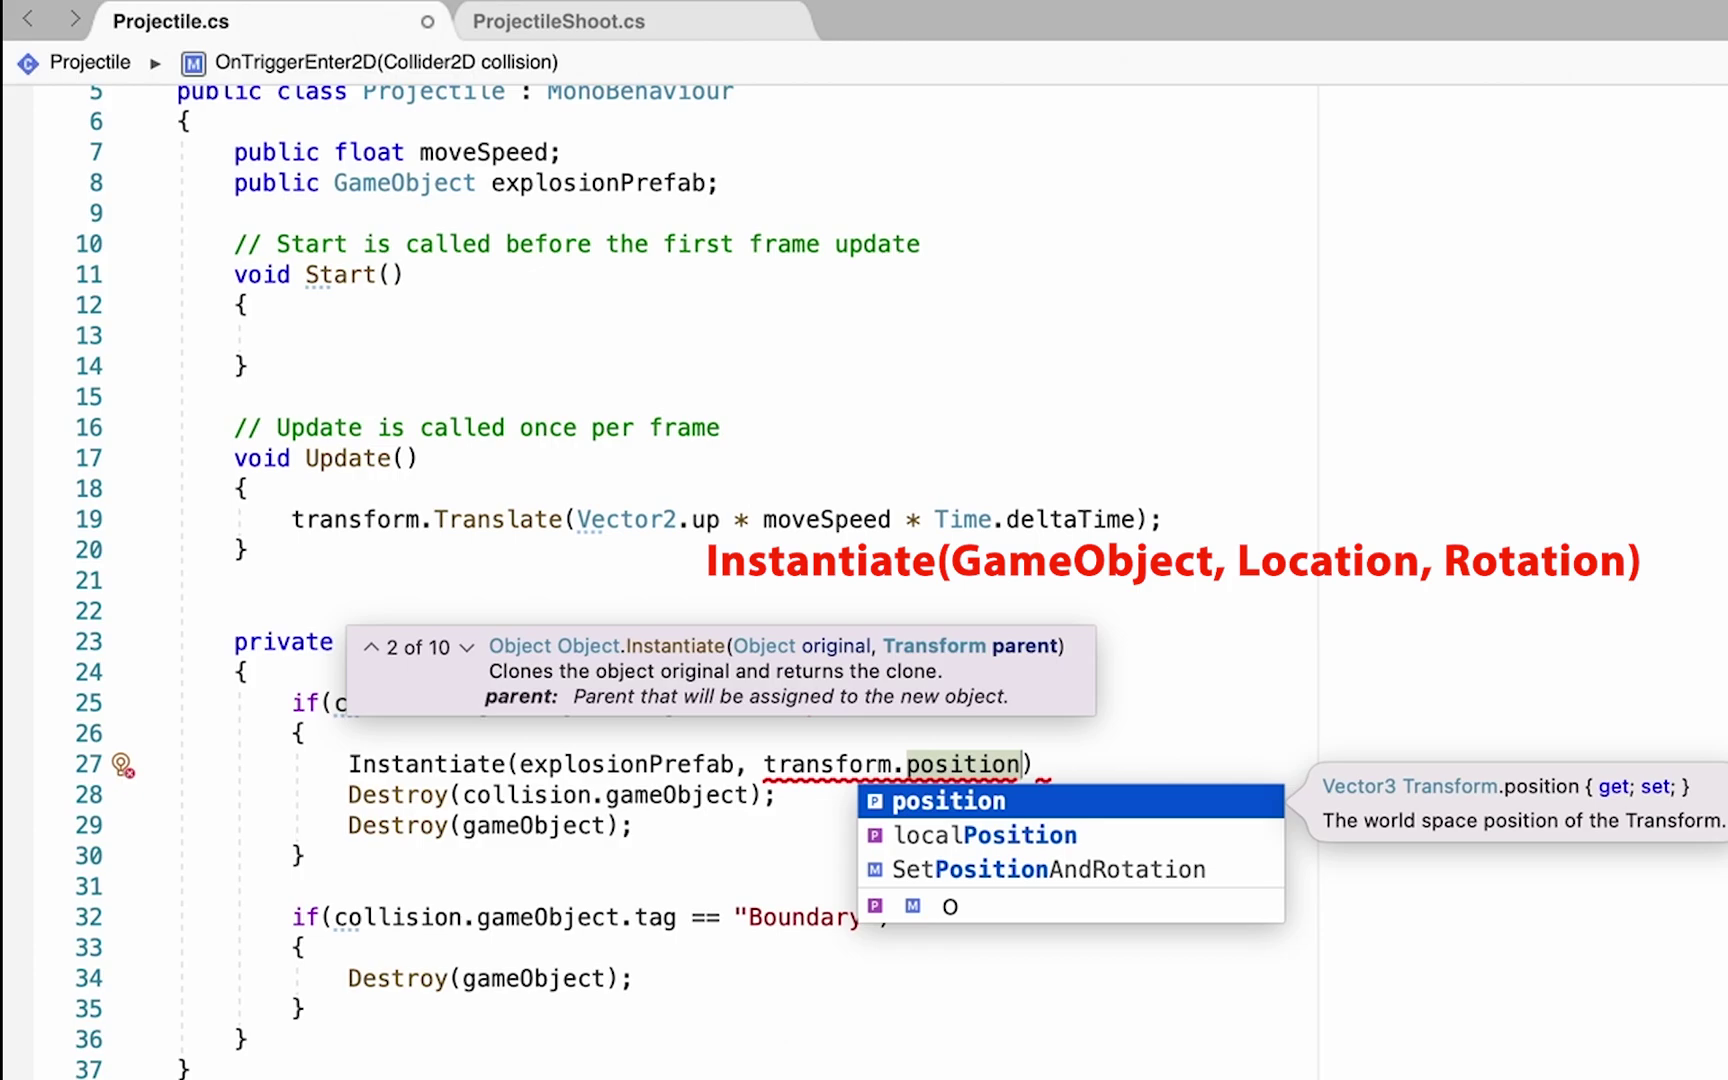
type(", ")
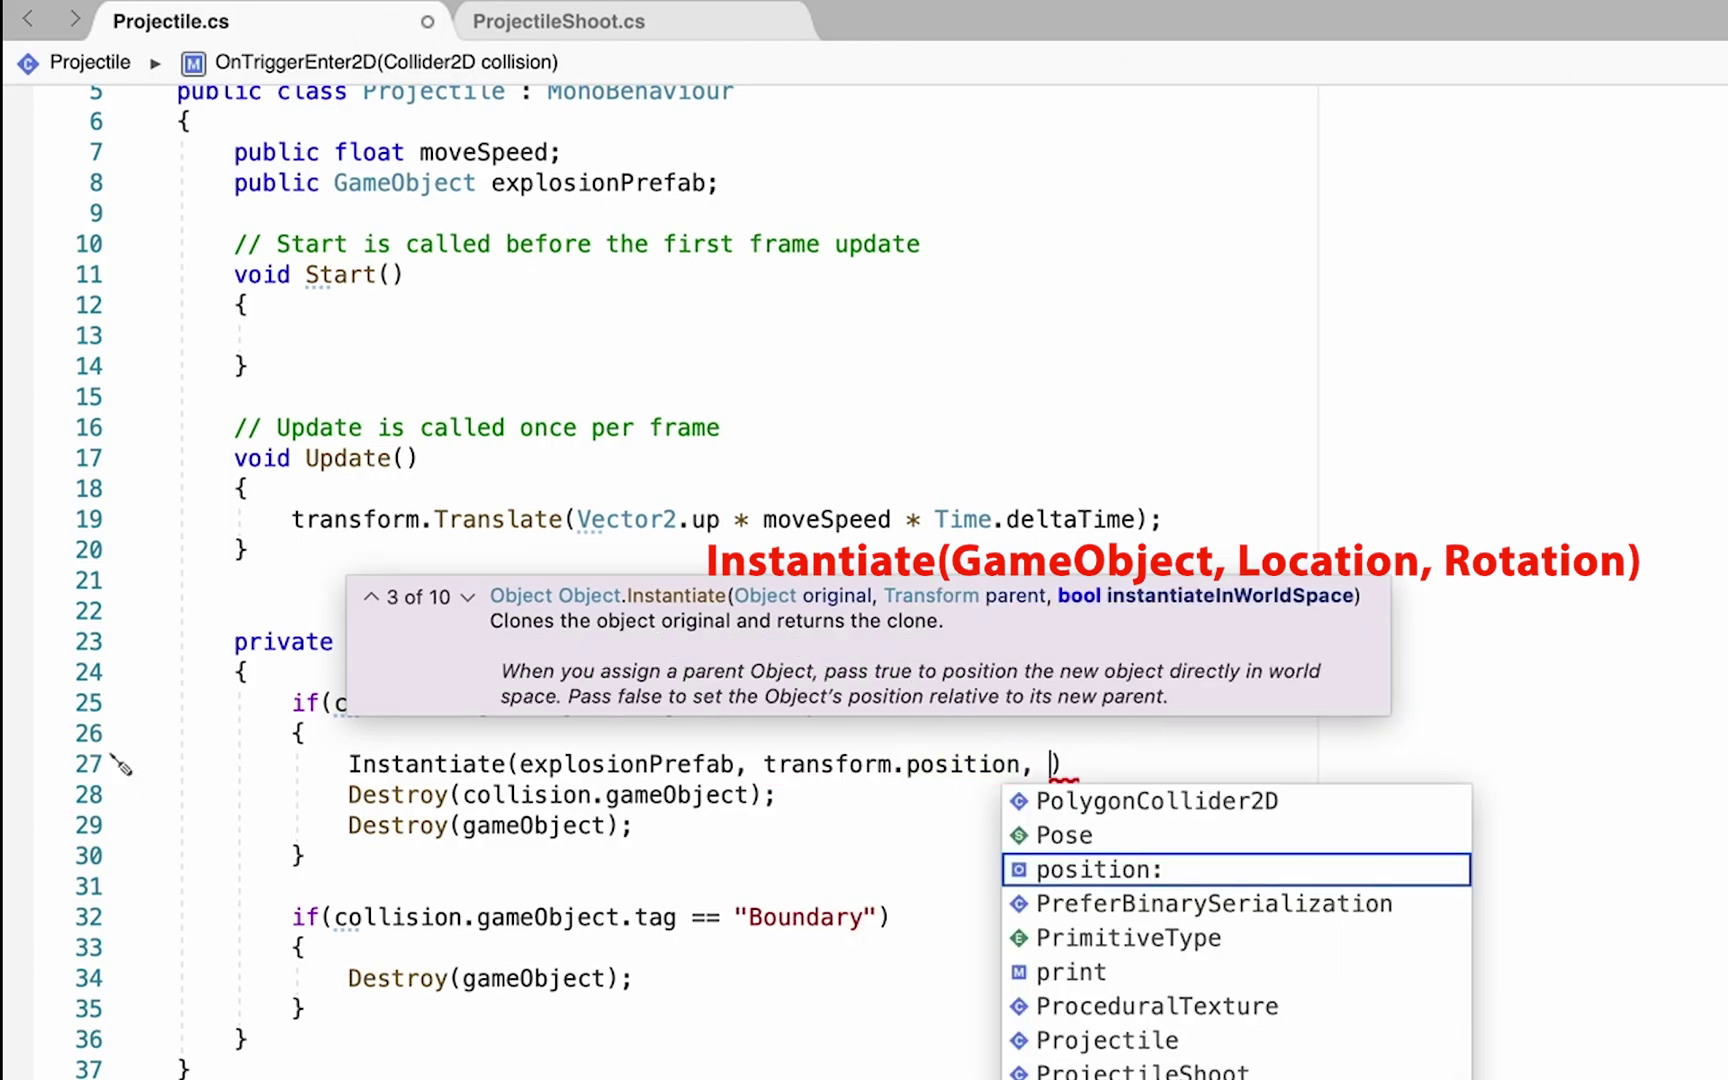
type("Quaternip")
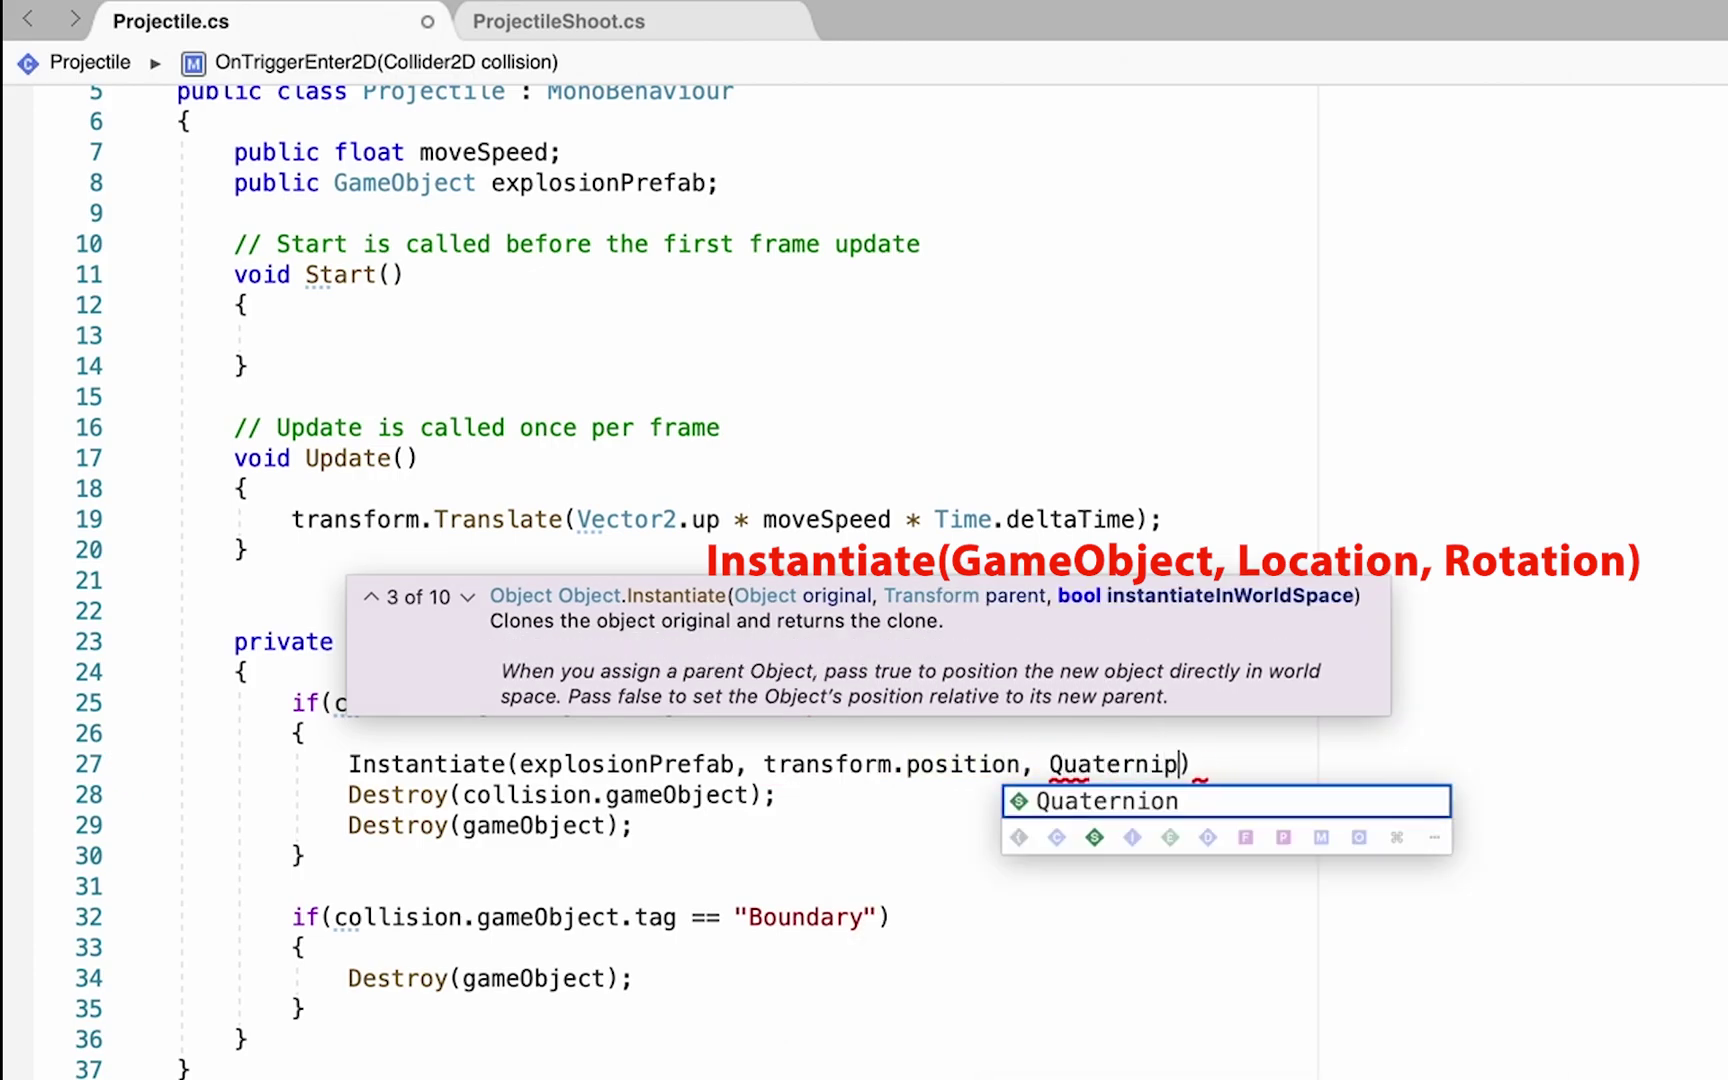
key("BackSpace")
type("on")
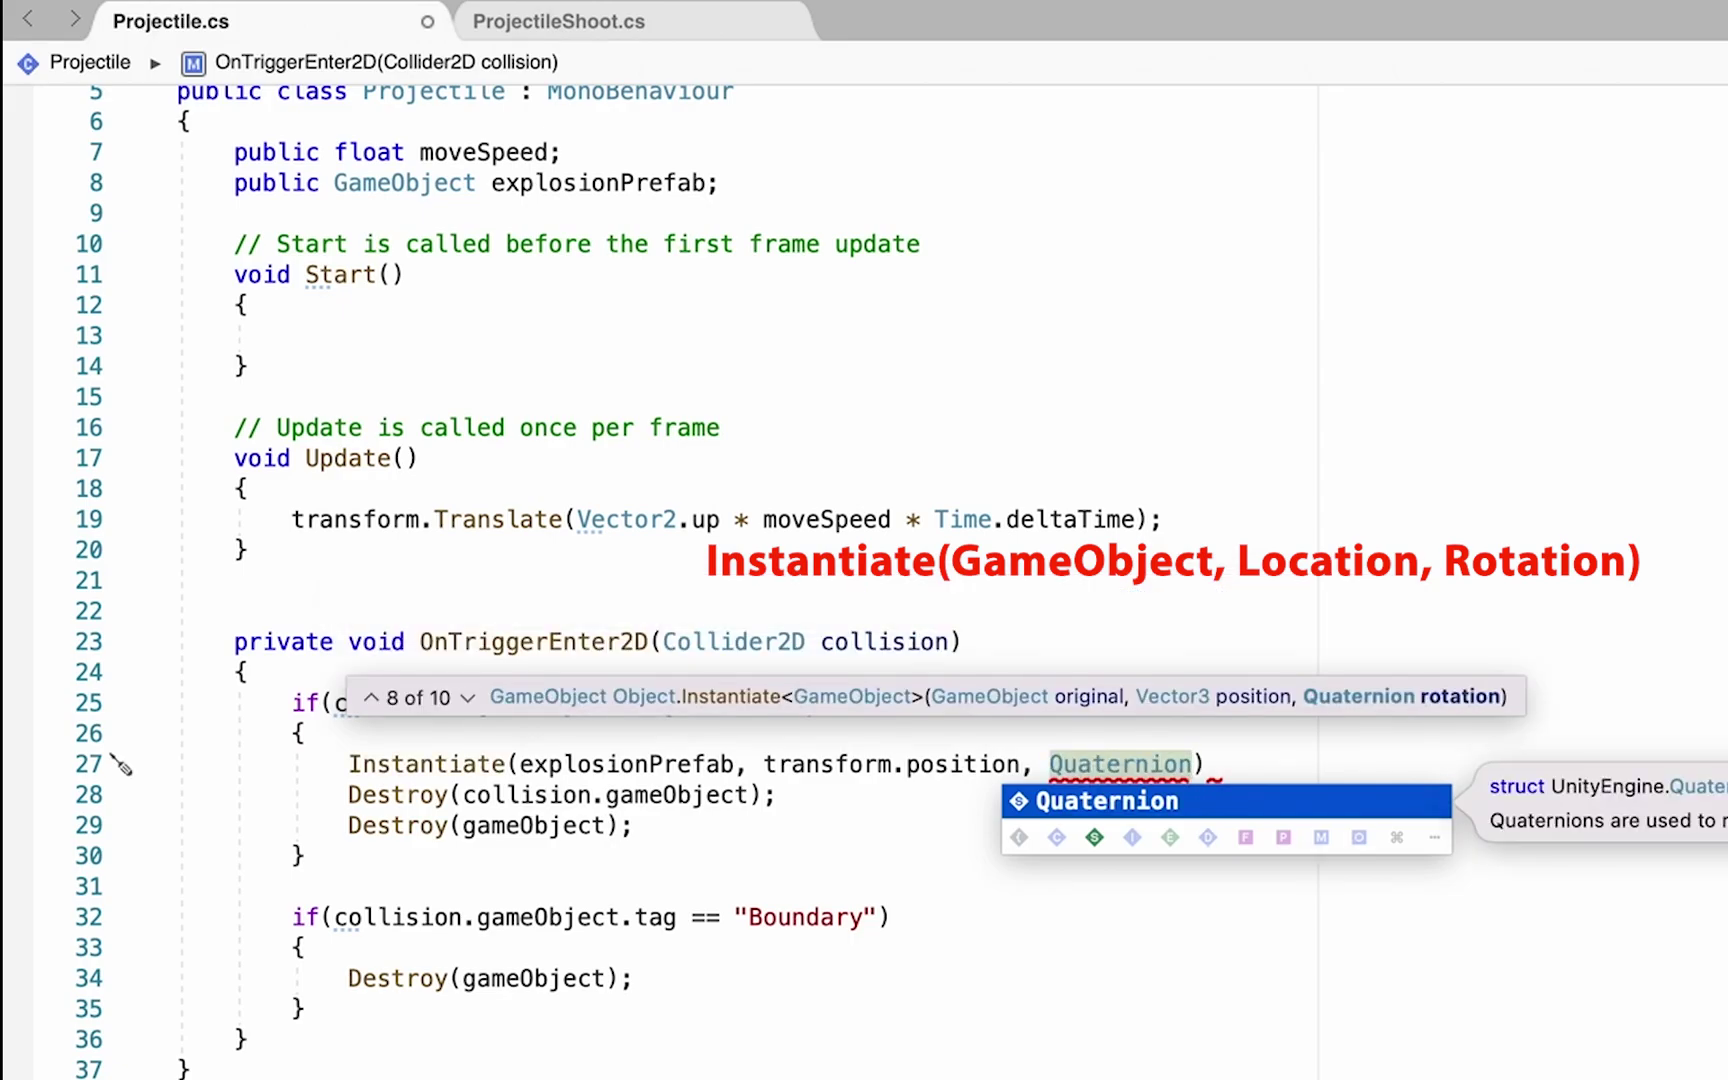
key("Escape")
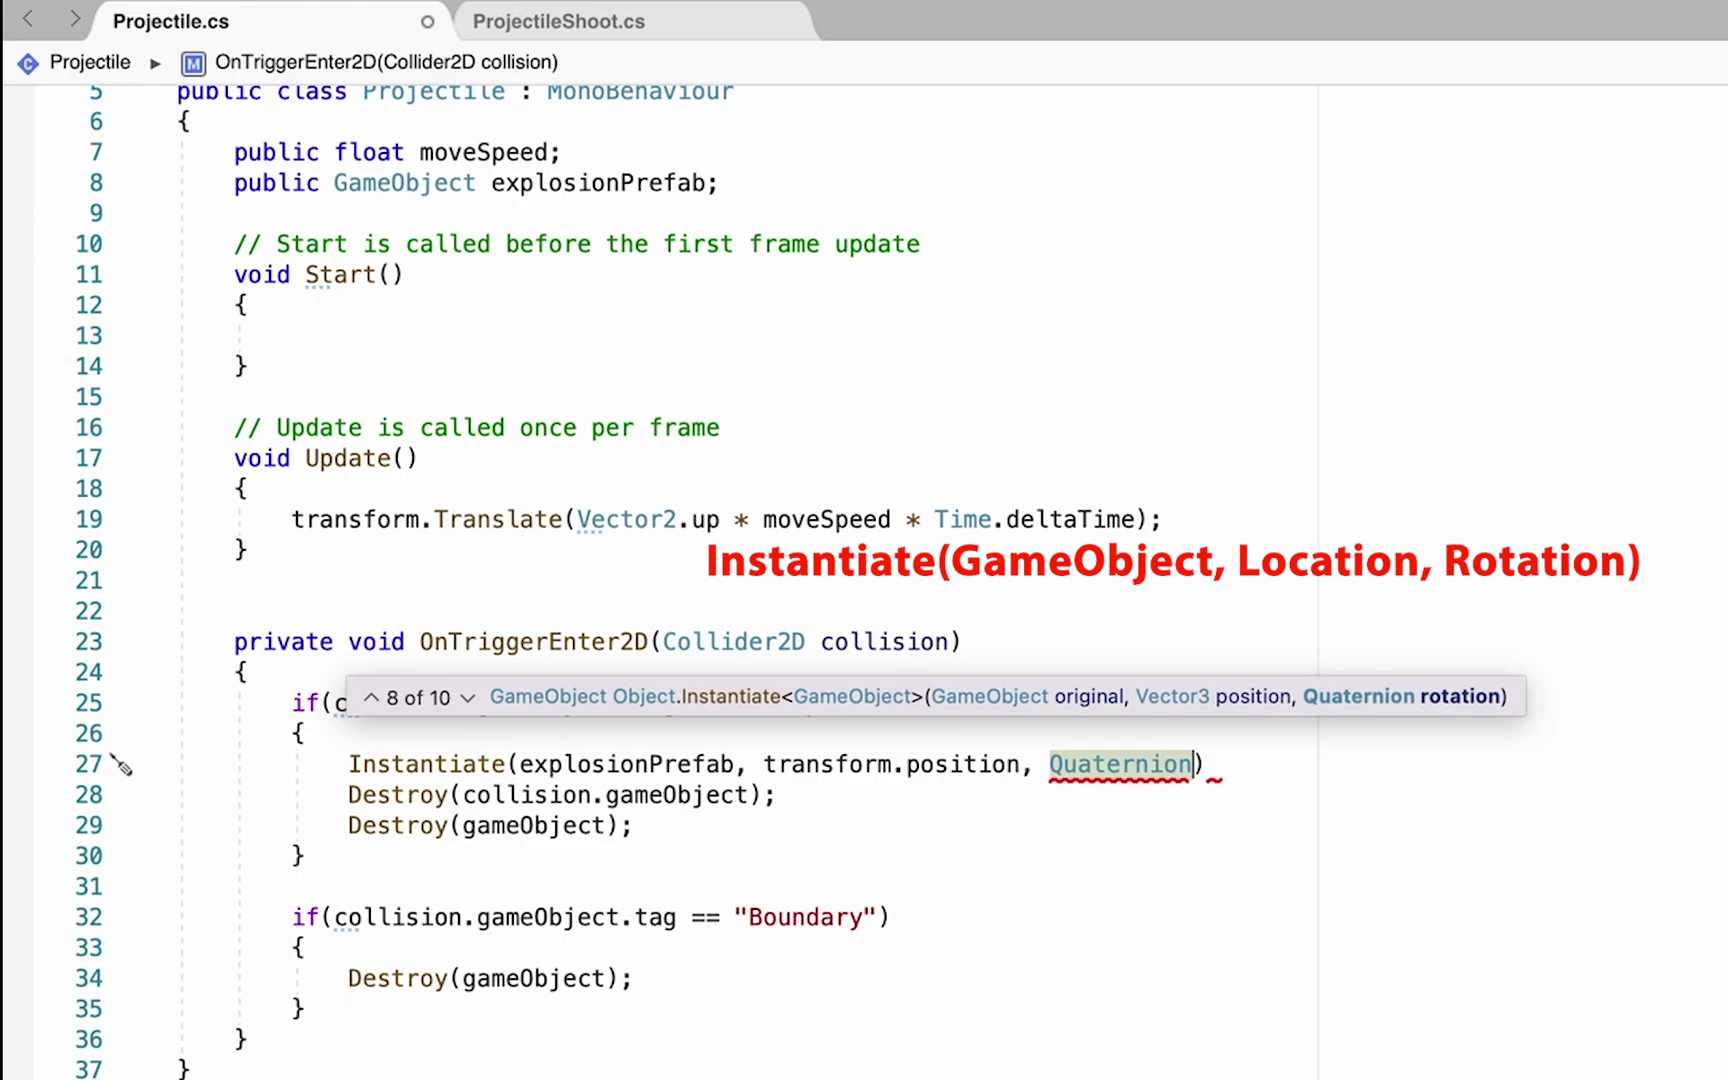
type(".inv")
key("BackSpace")
key("BackSpace")
key("BackSpace")
type("iden")
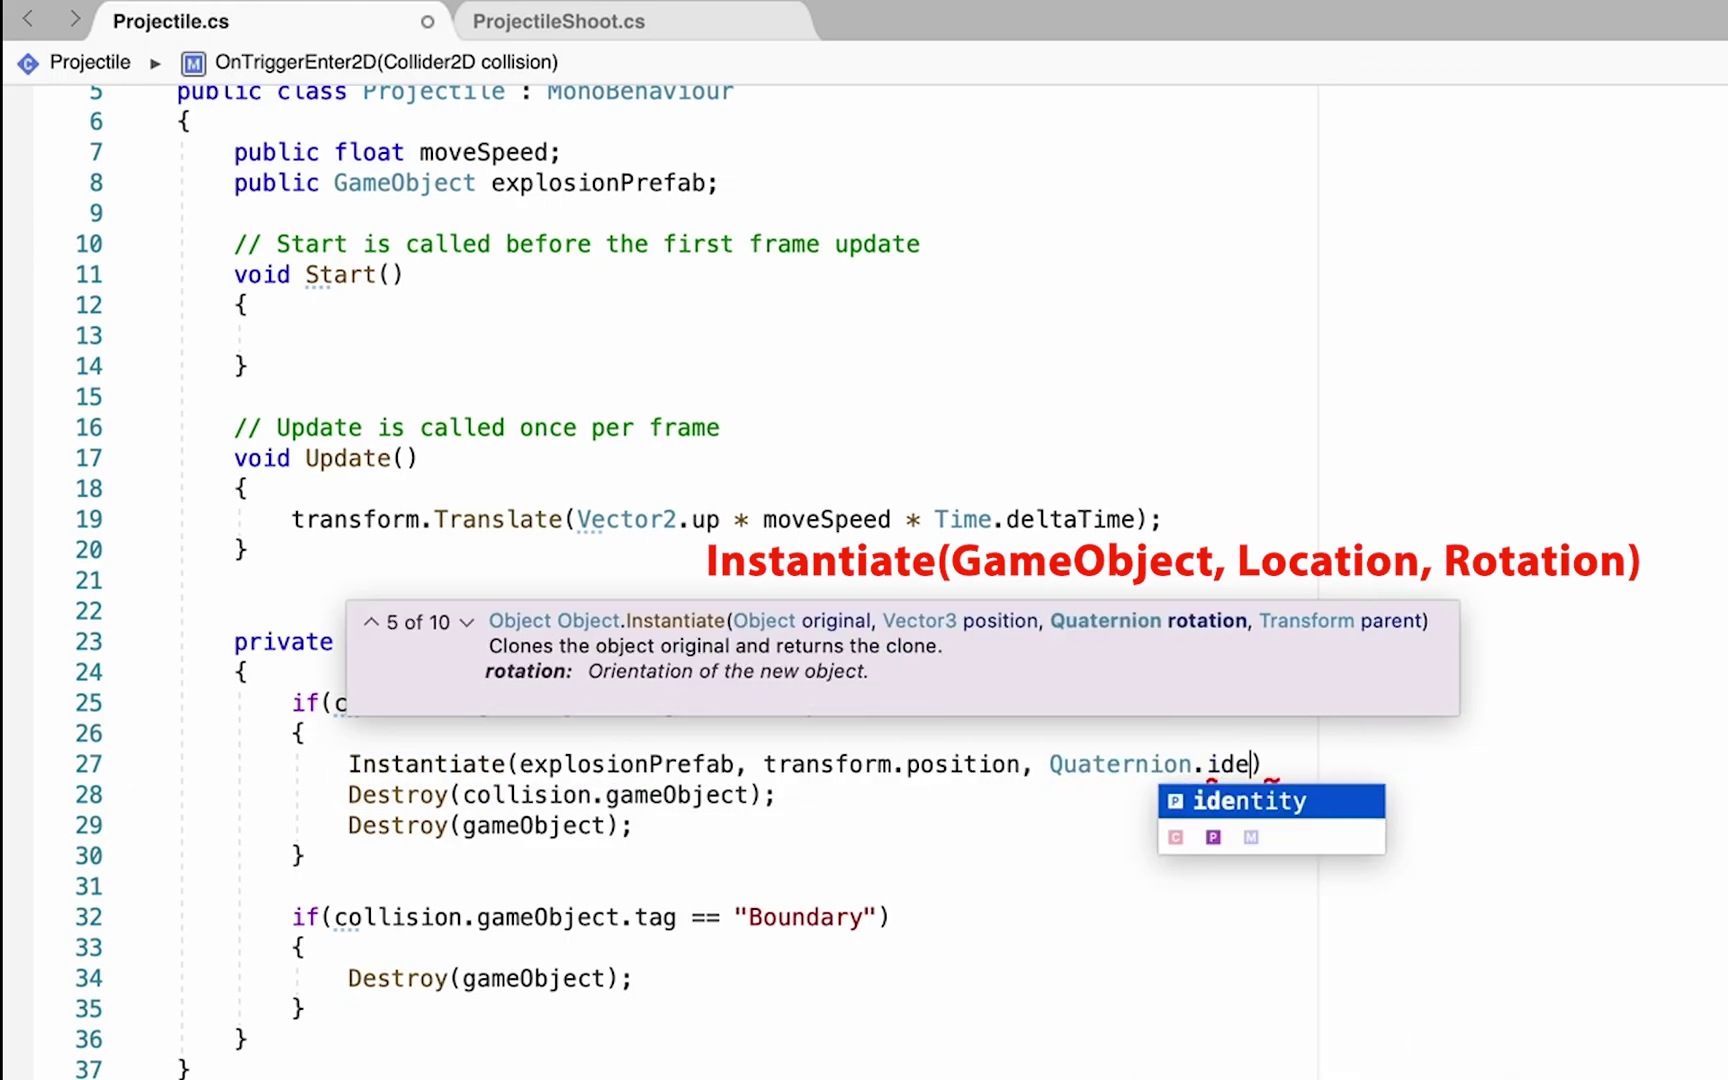
key("Return")
type(")")
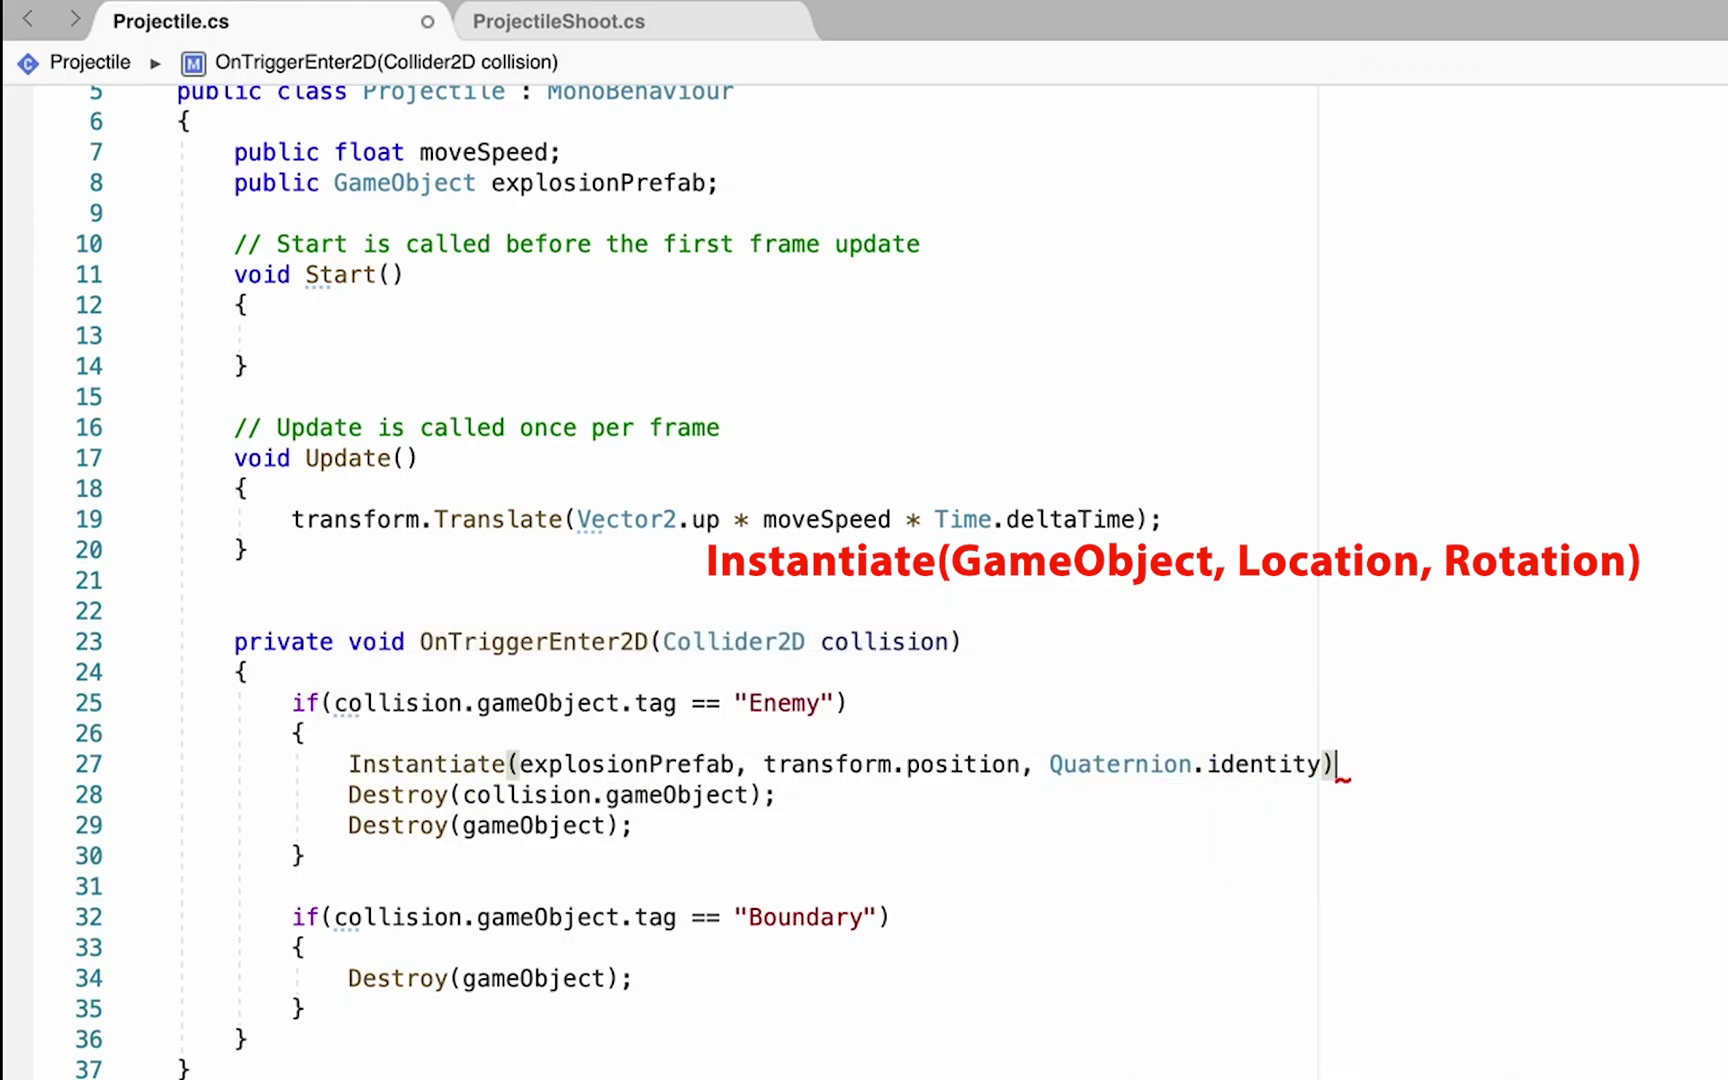
type(";")
key("super+s")
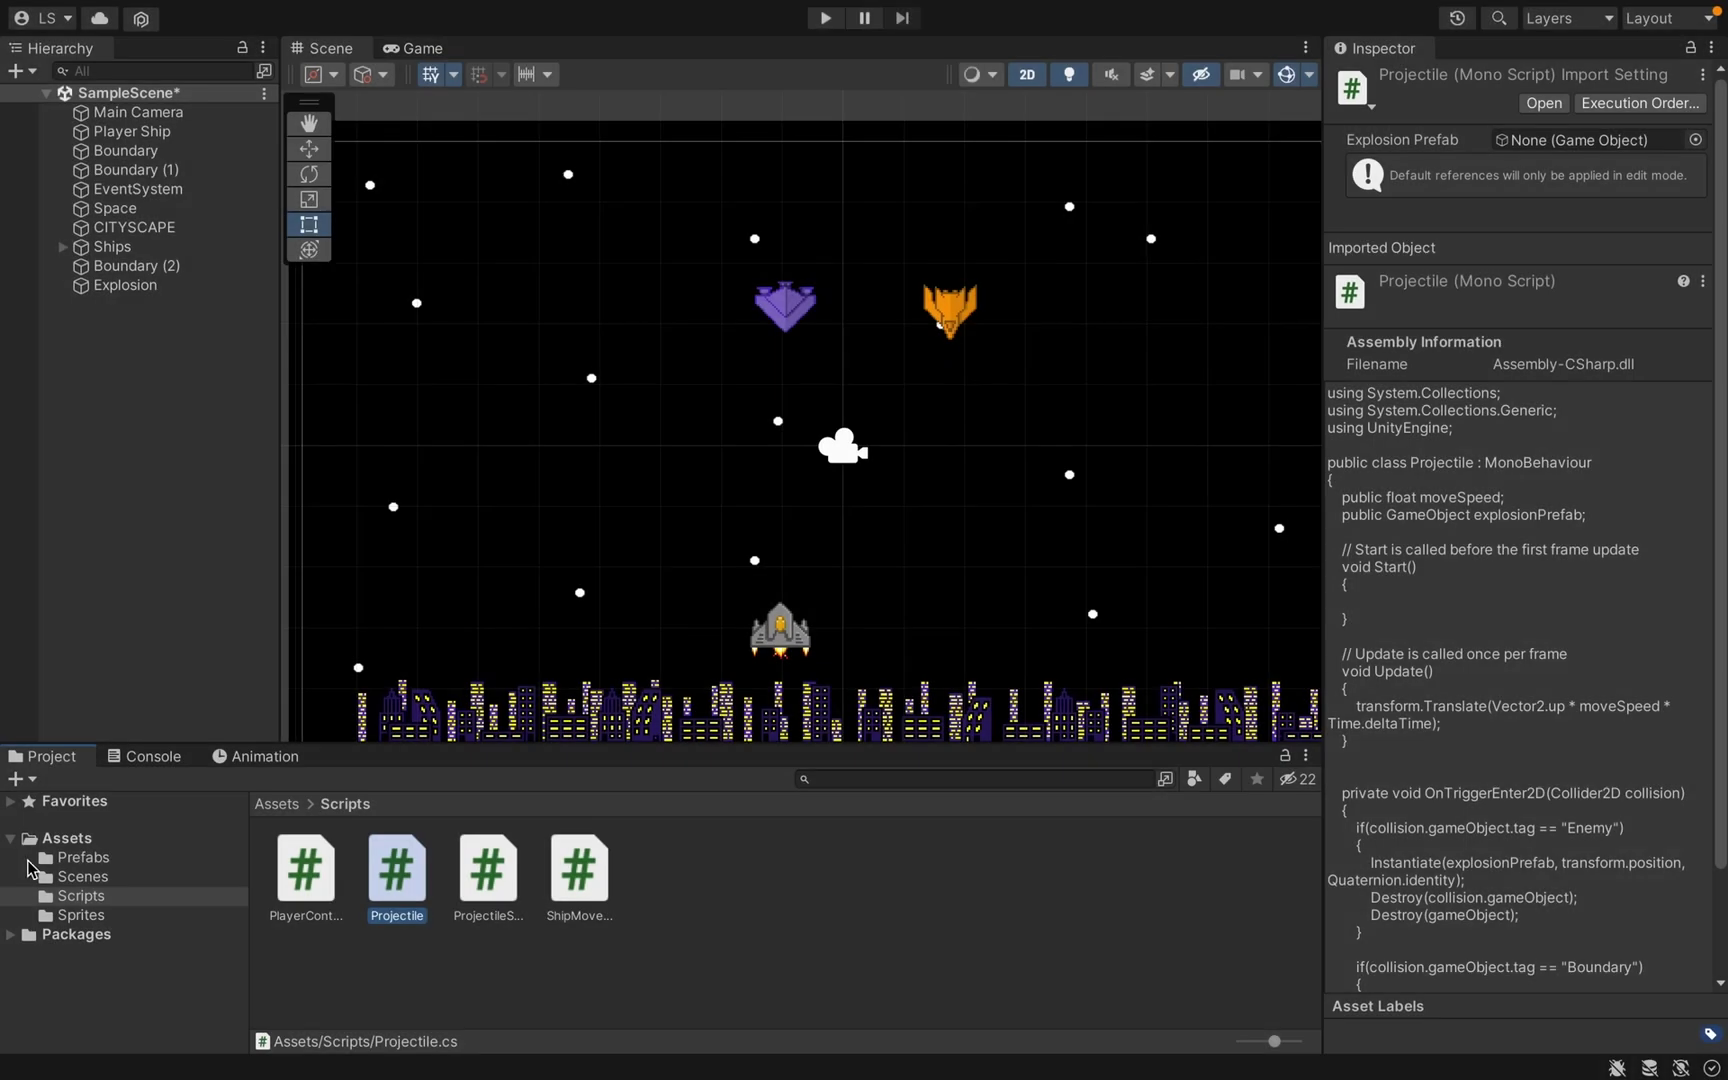
Step: Show the Projectile prefab's script settings: Move Speed 7, Explosion Prefab still None
left_click(76, 863)
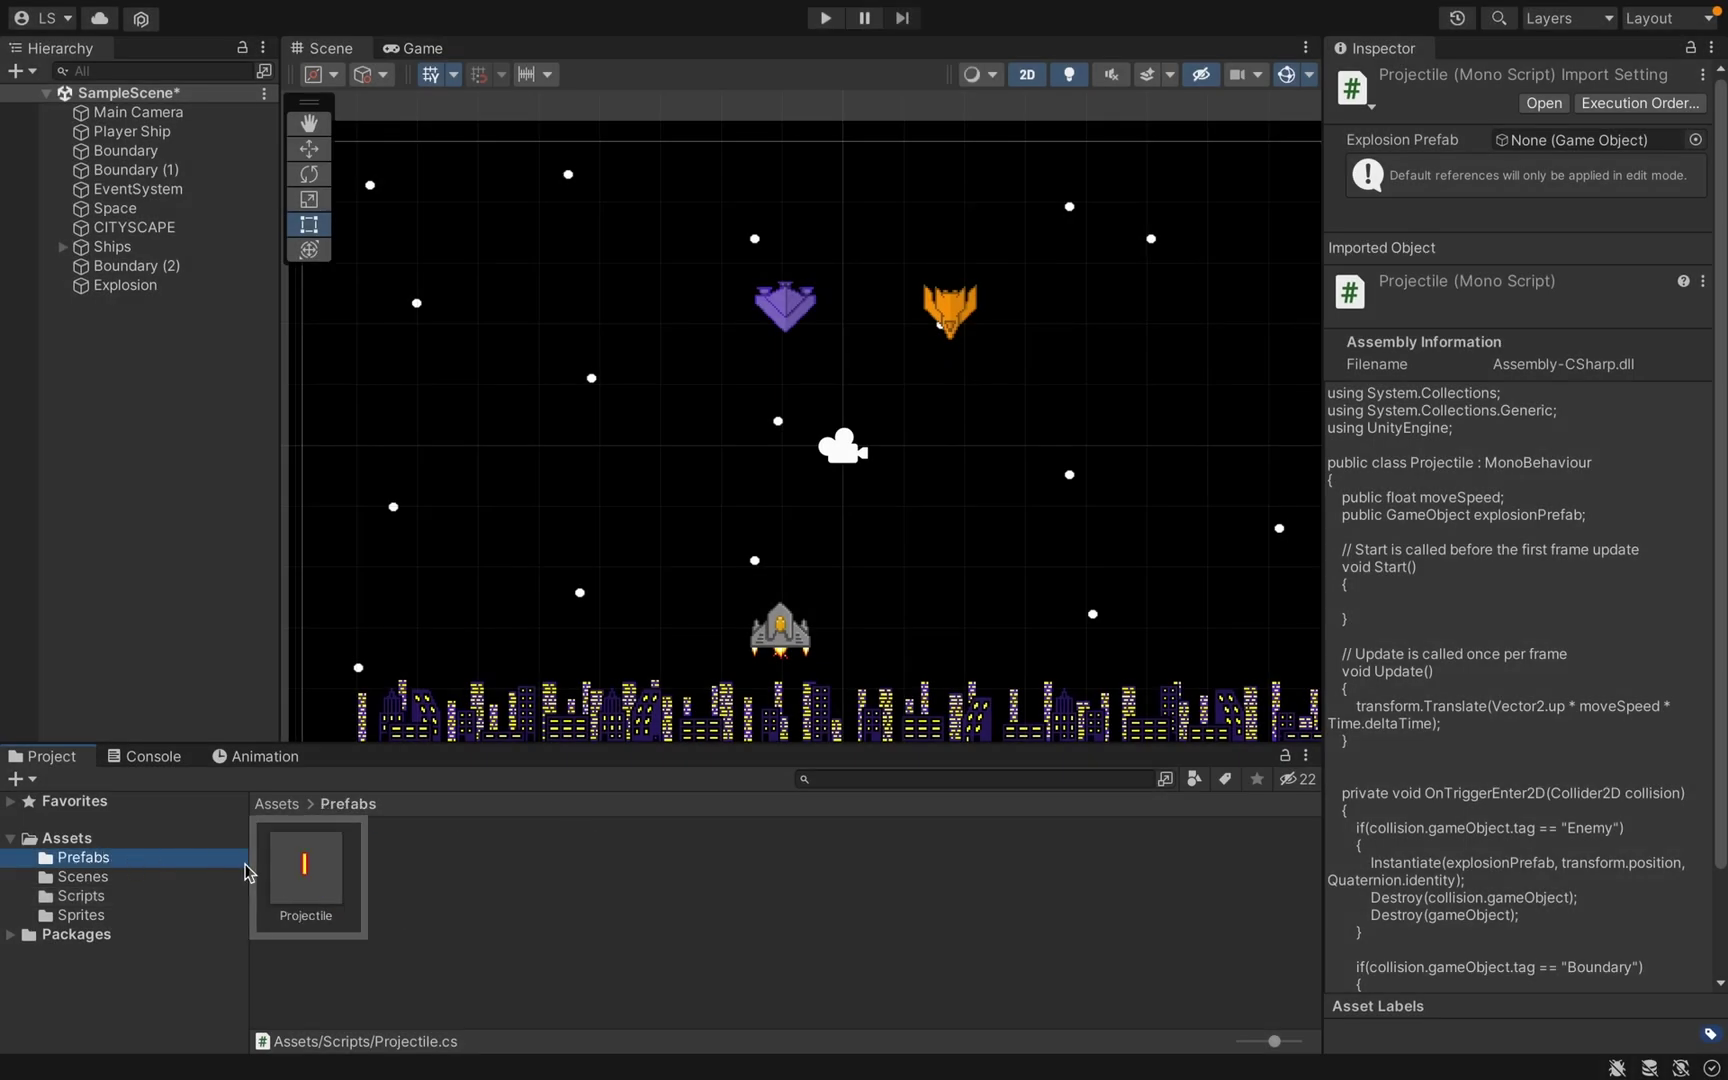
left_click(300, 870)
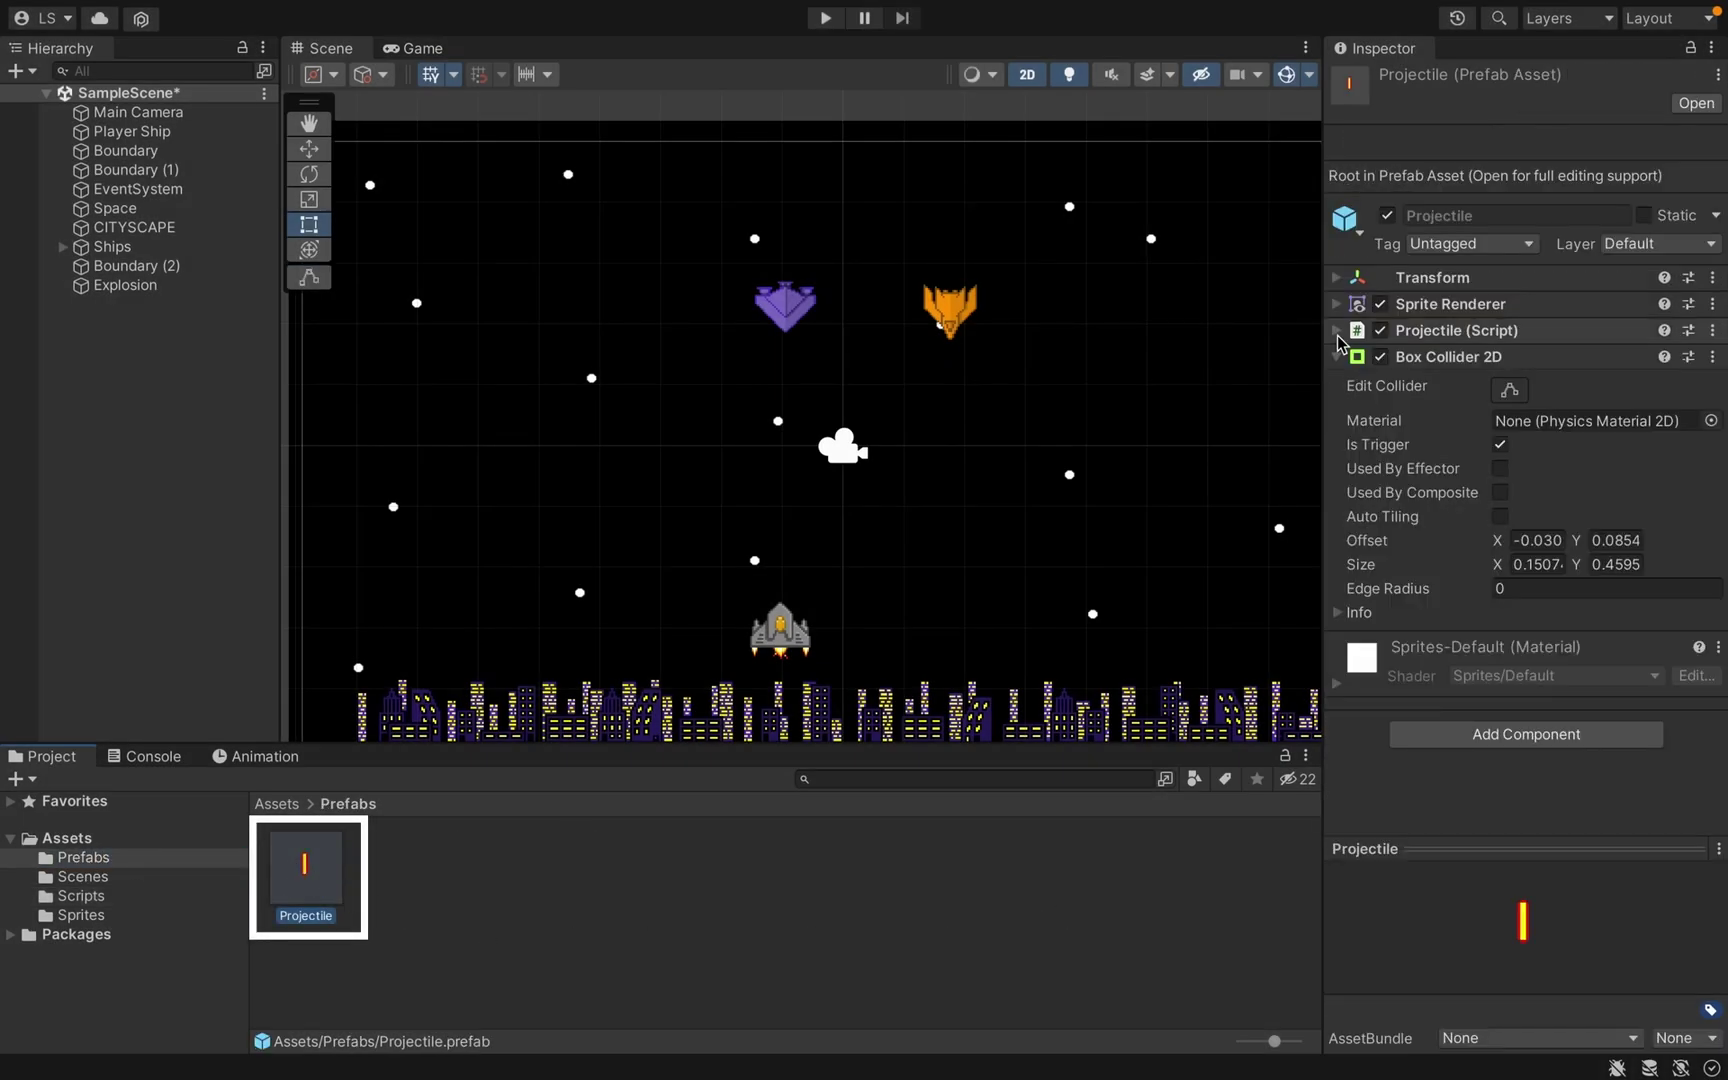
left_click(1337, 332)
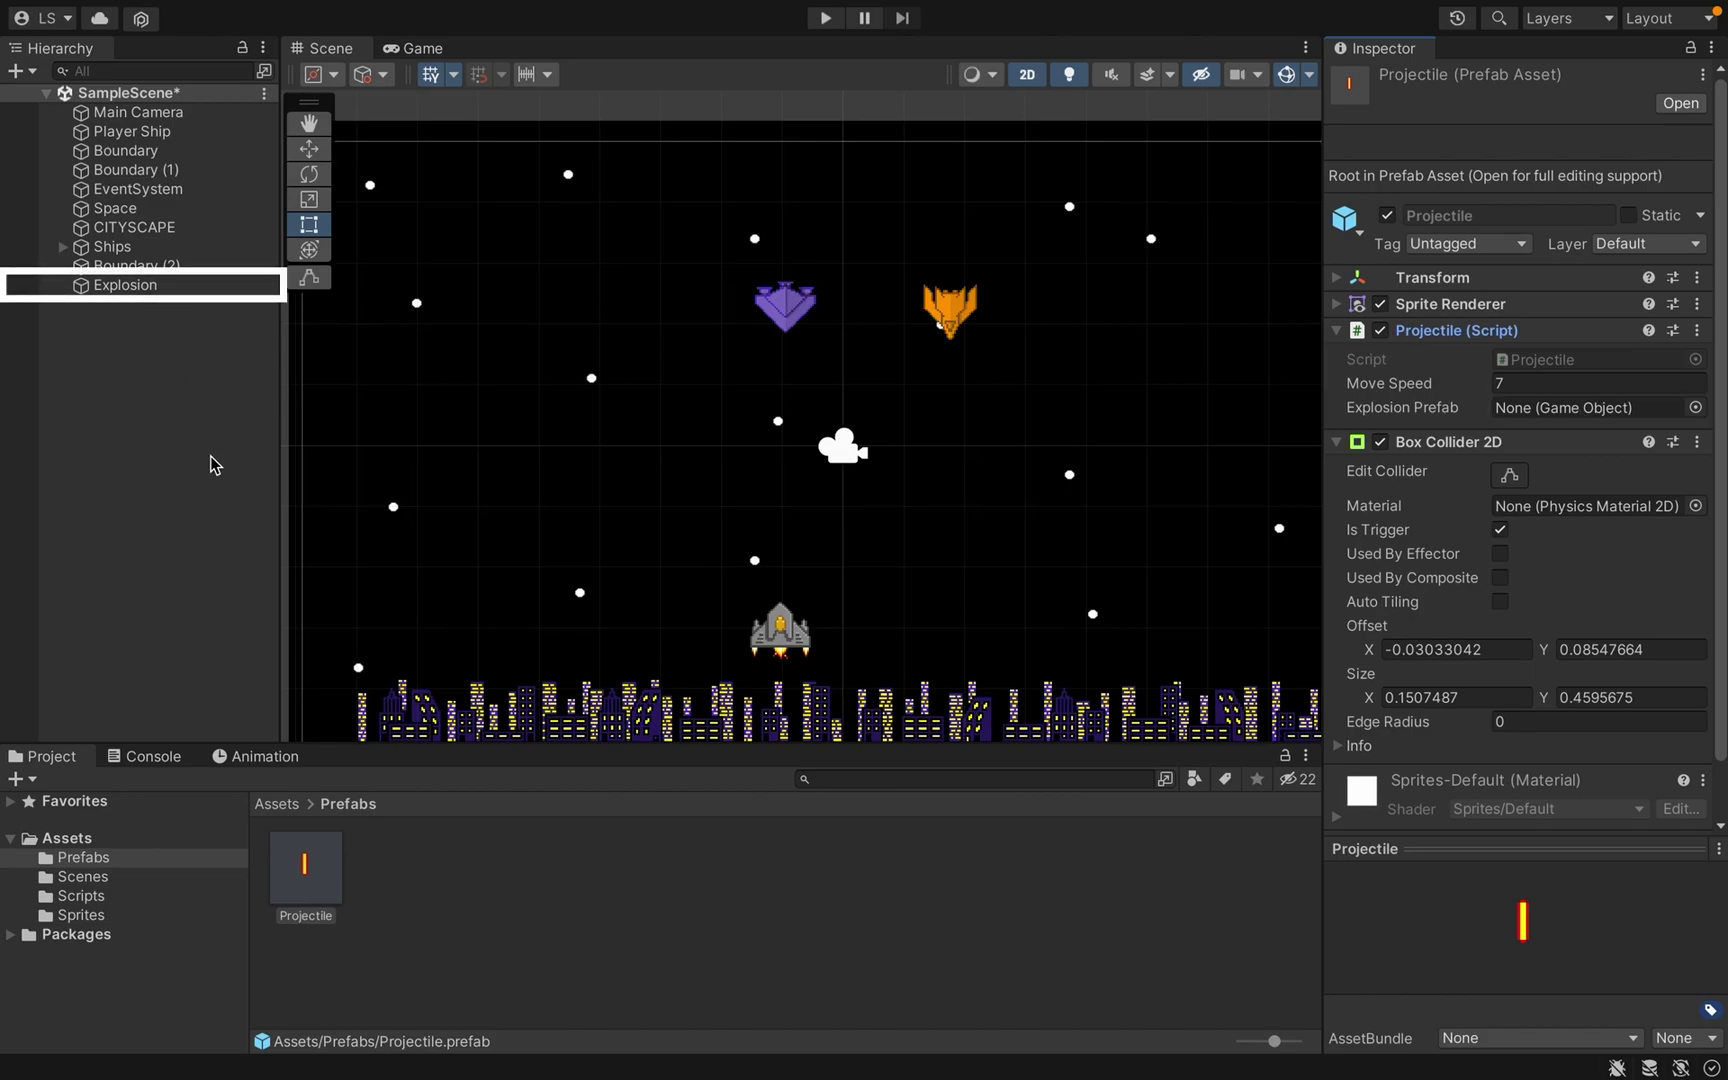
Step: Make Explosion a prefab in Prefabs and assign it to Projectile's Explosion Prefab slot
left_click_drag(145, 290, 459, 916)
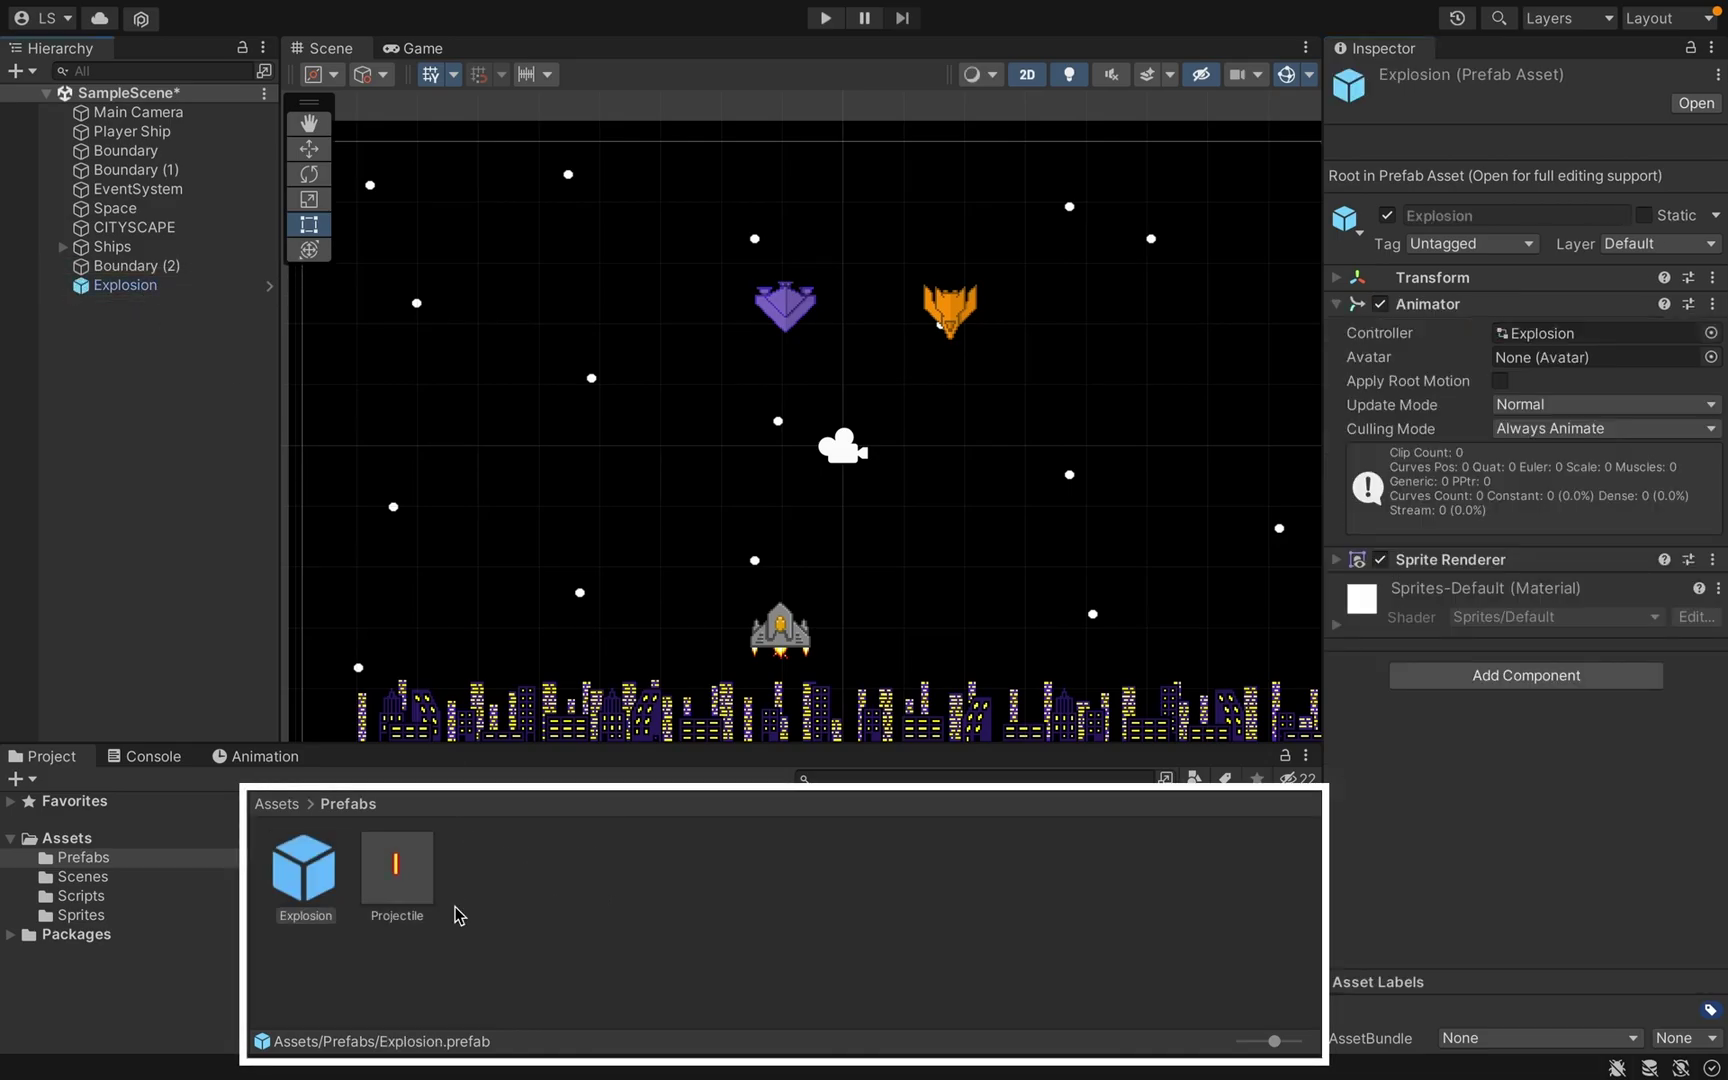
left_click(385, 878)
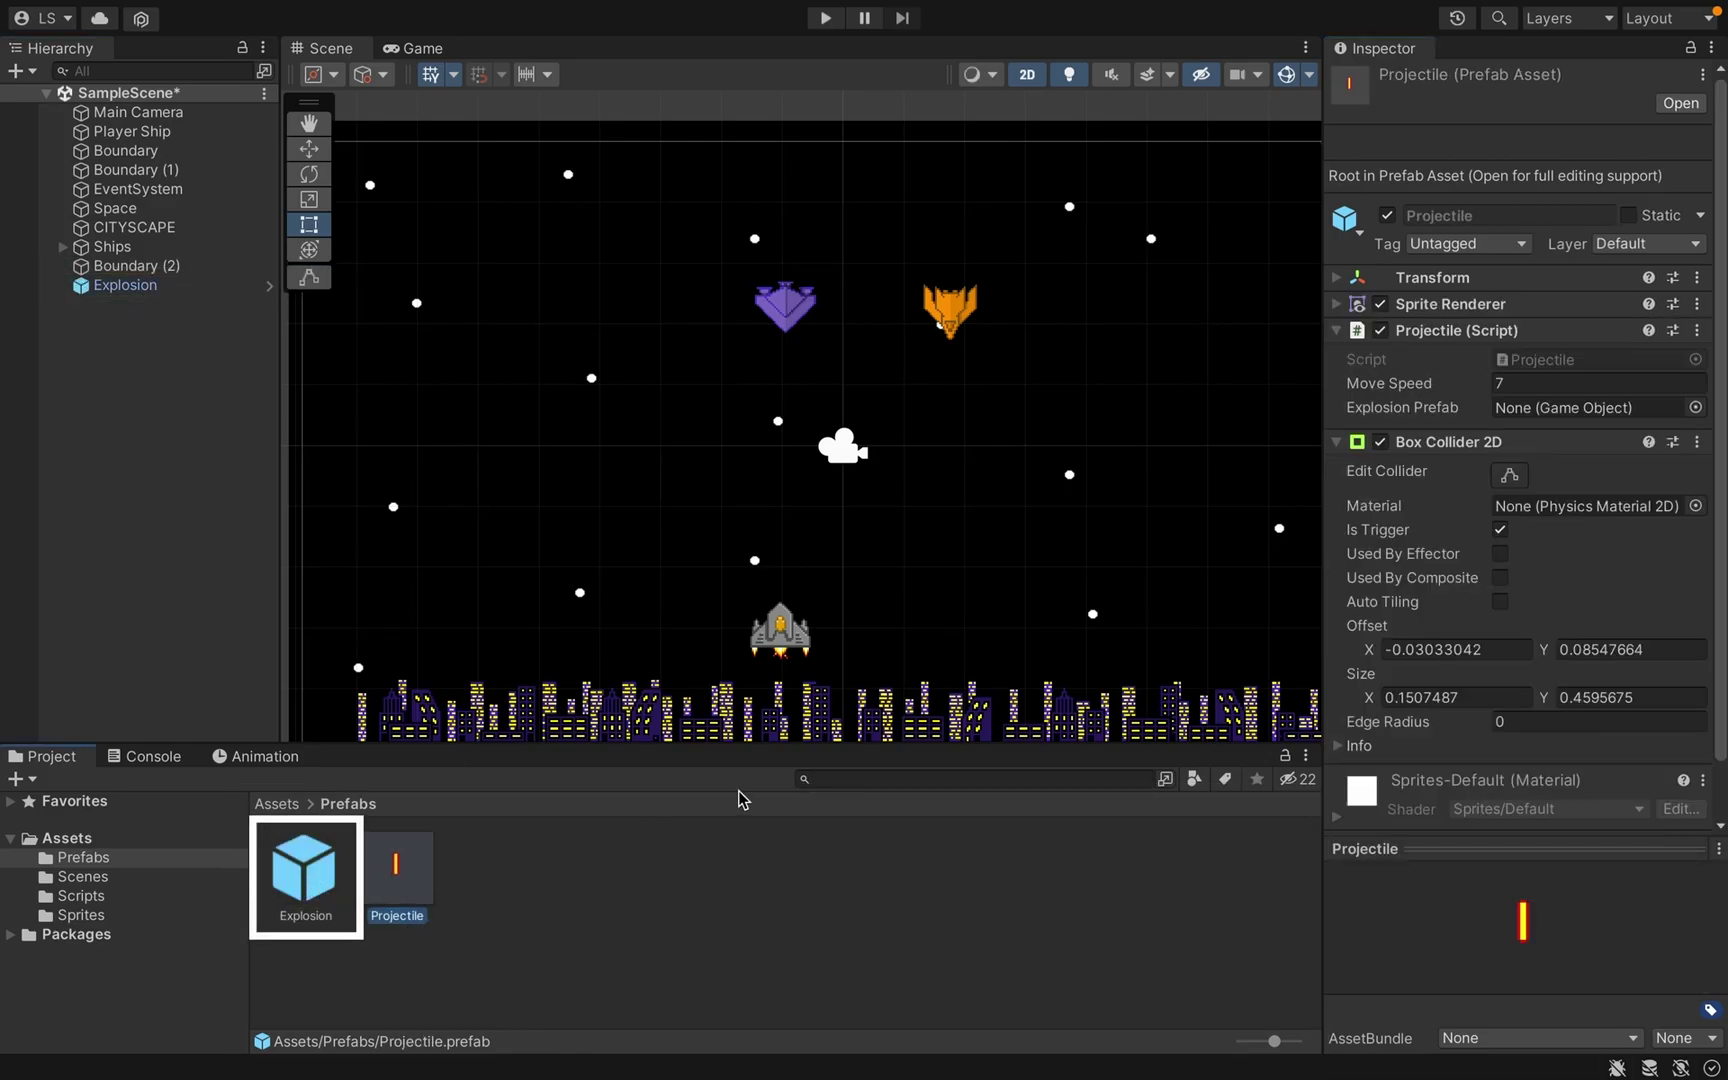
left_click_drag(305, 870, 1553, 406)
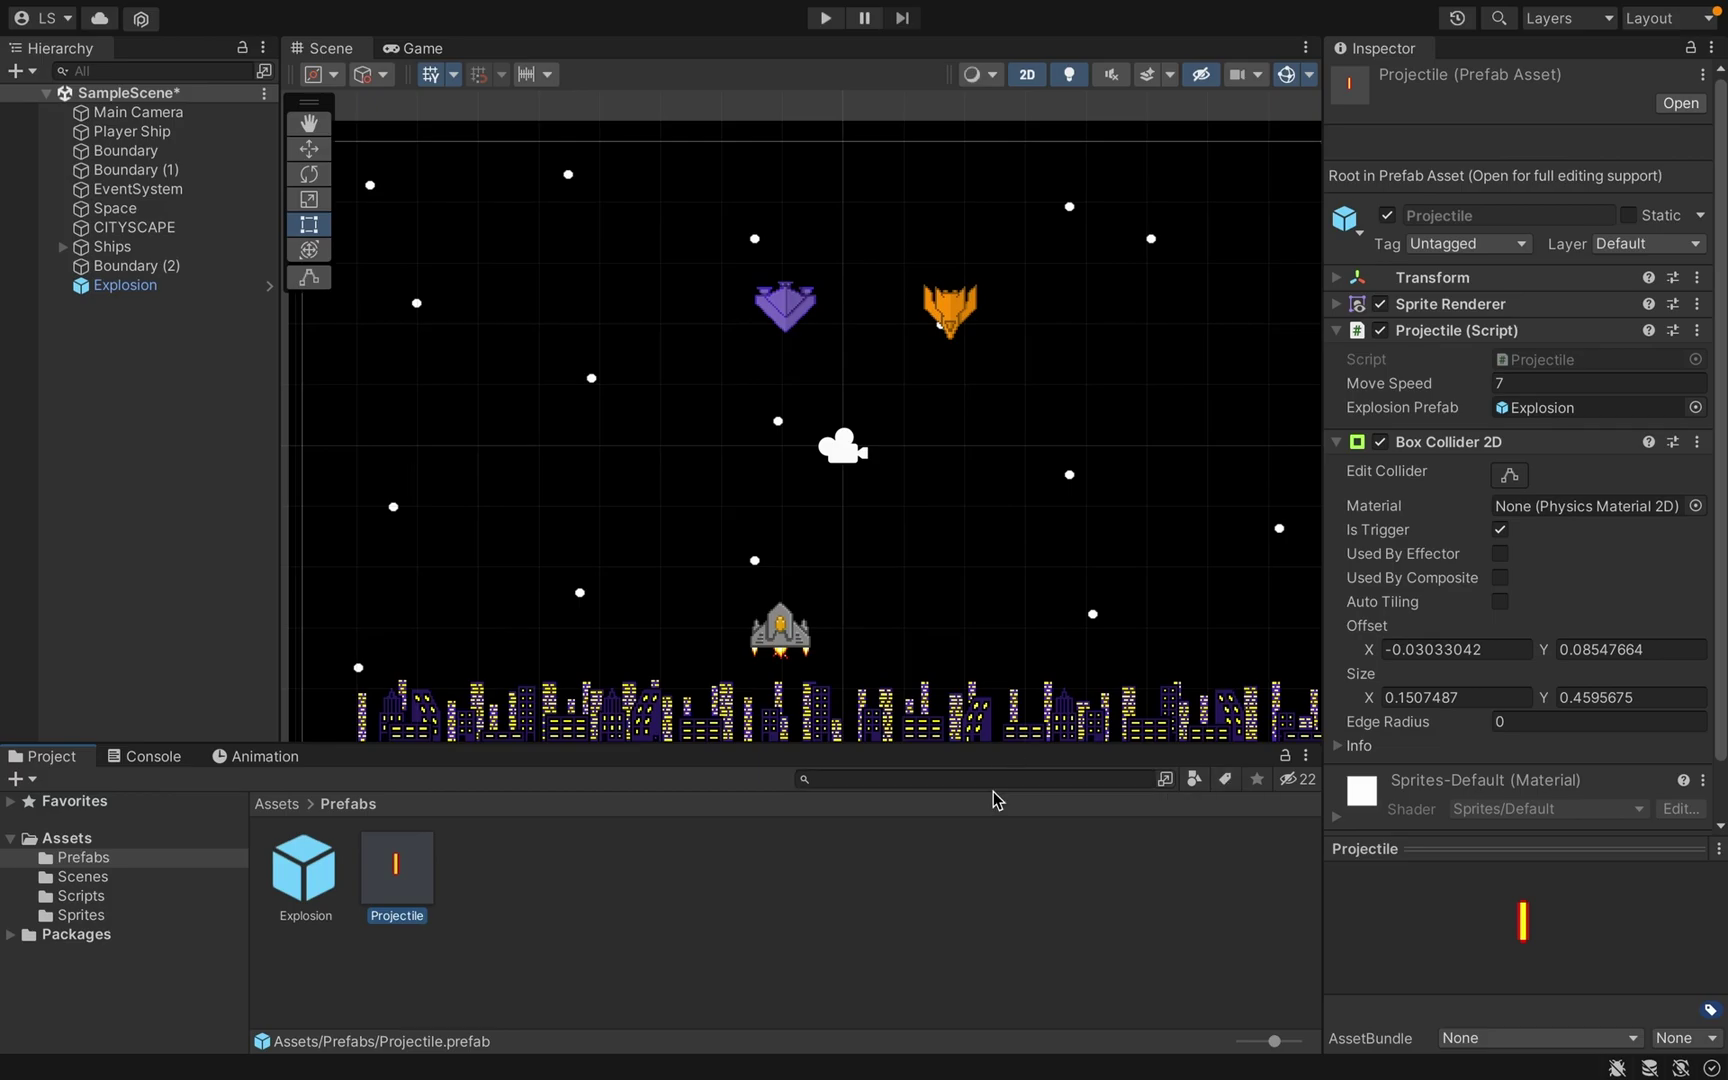
Step: Delete the Explosion object from SampleScene, then select the Explosion prefab
left_click(145, 267)
left_click(148, 287)
right_click(148, 287)
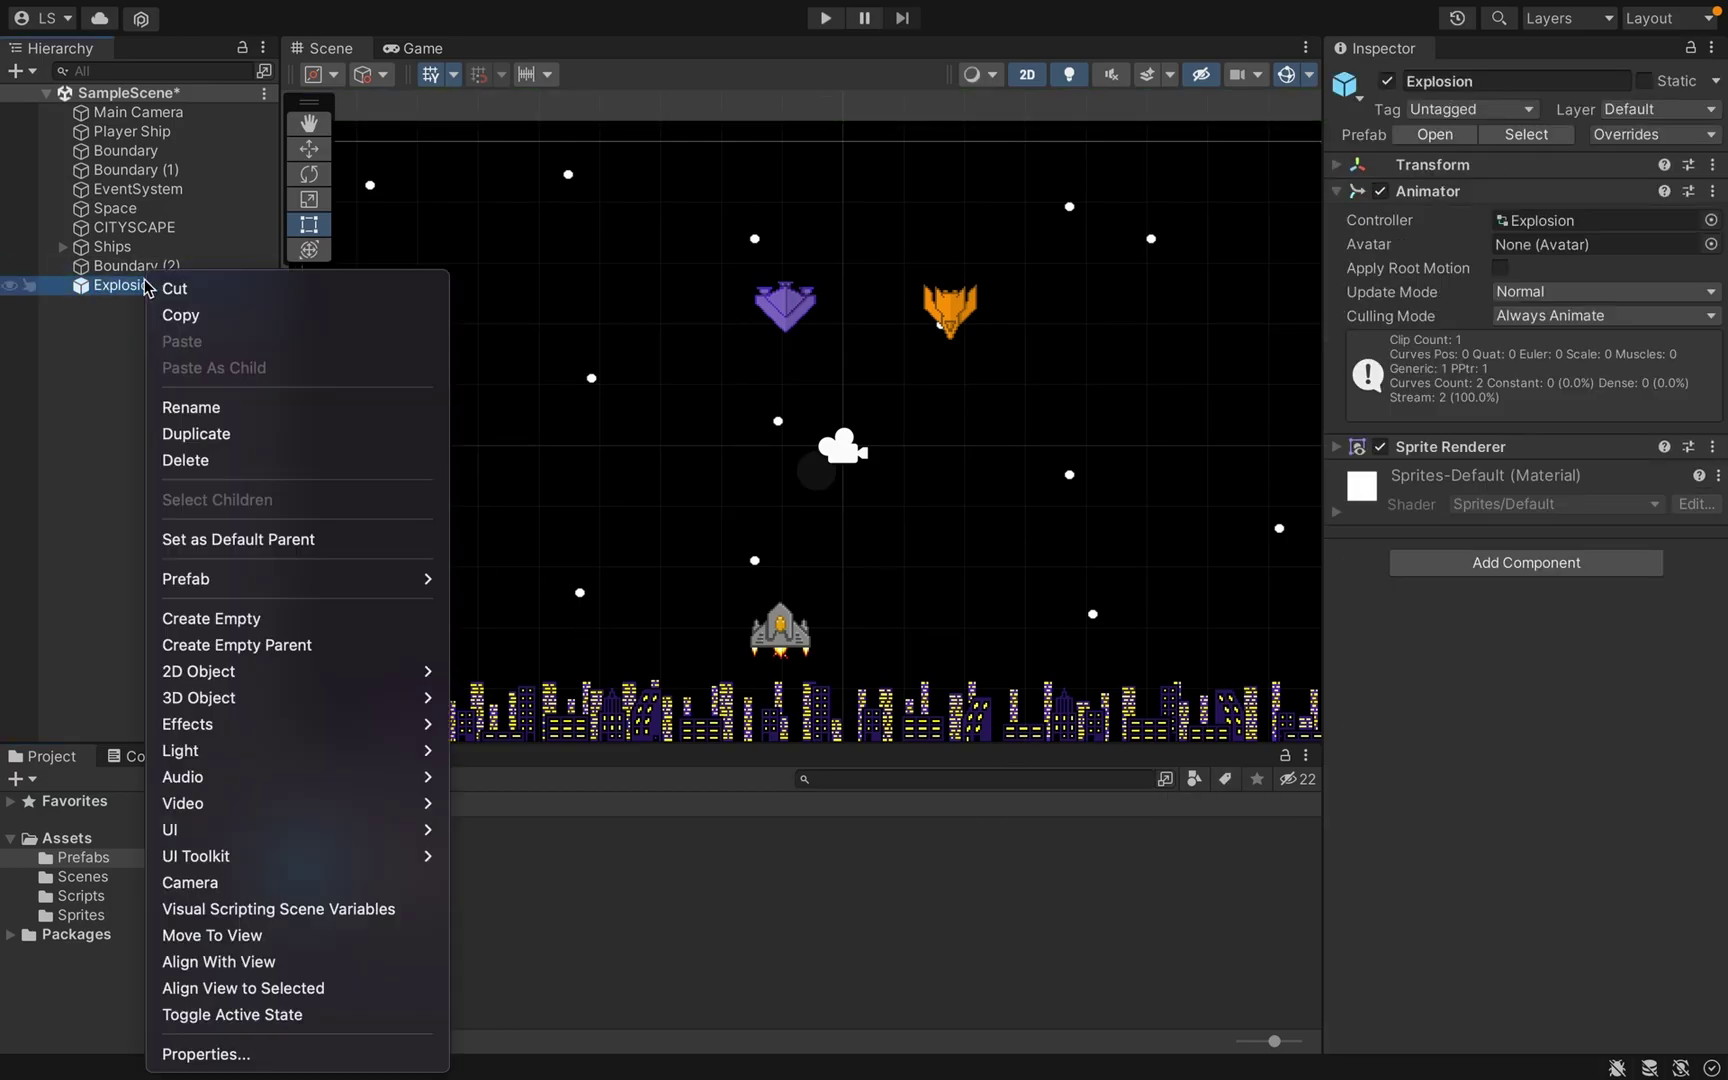
left_click(207, 462)
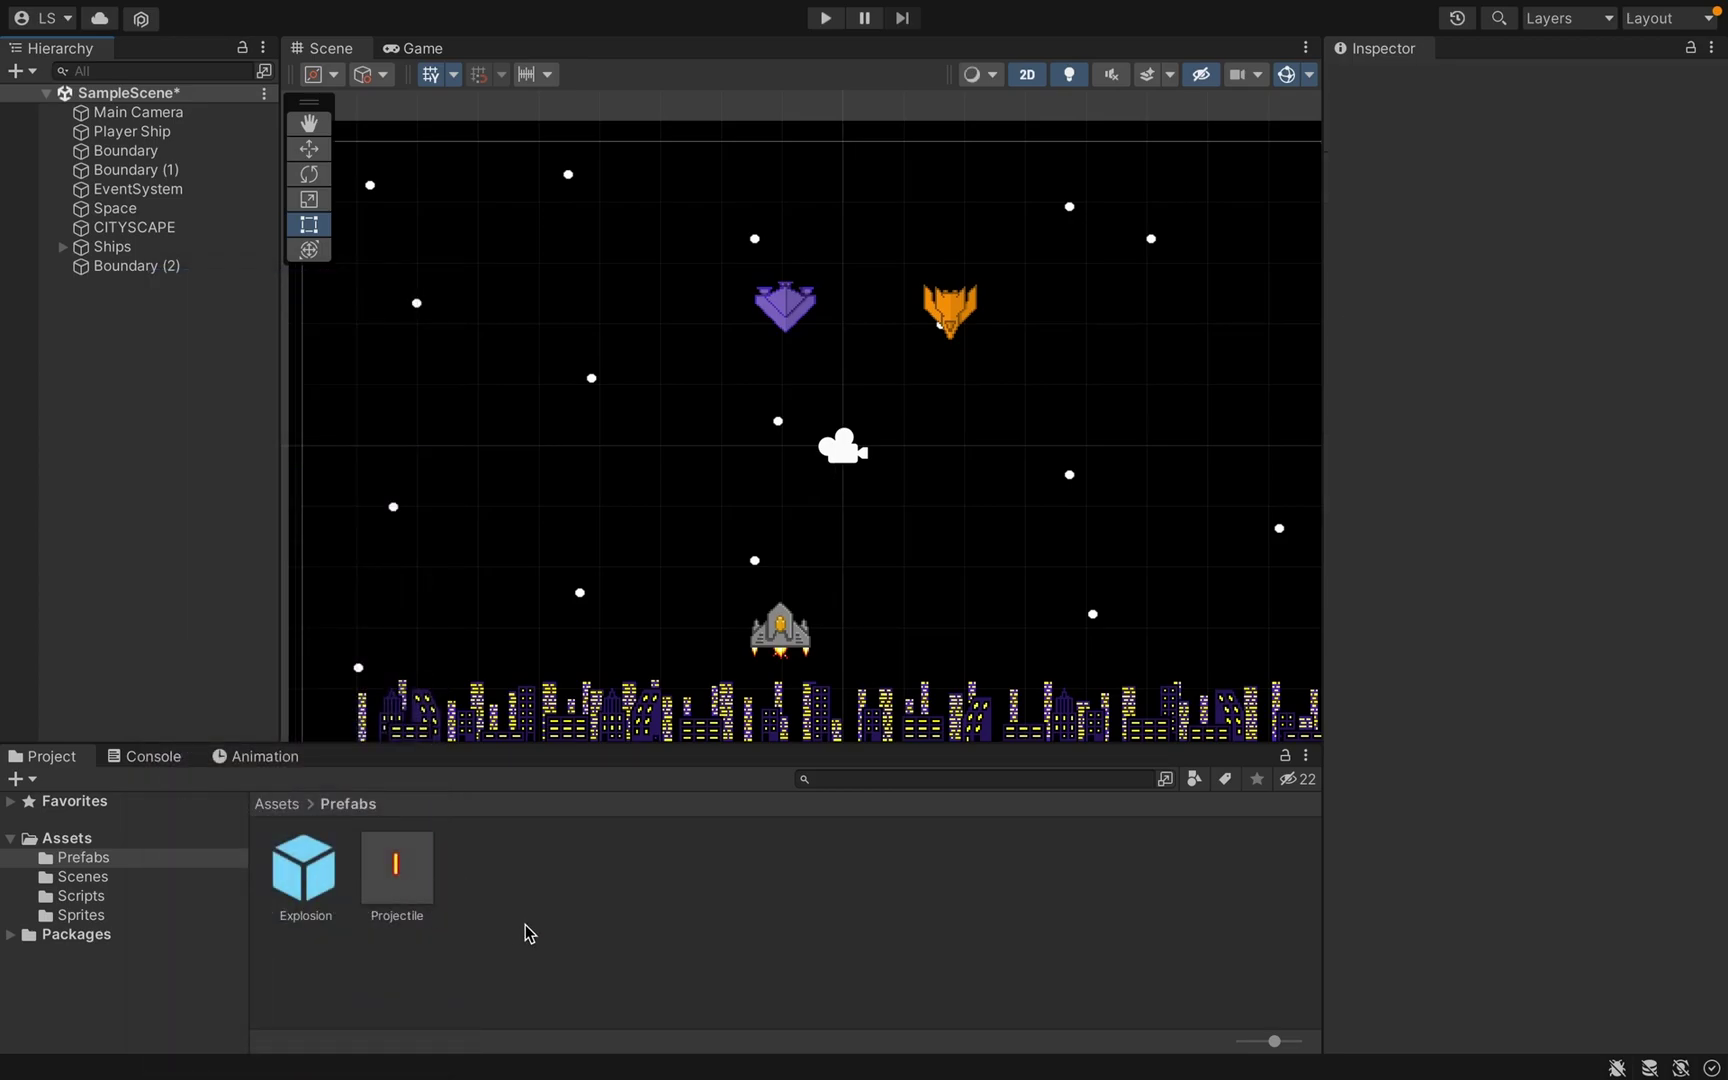
left_click(308, 872)
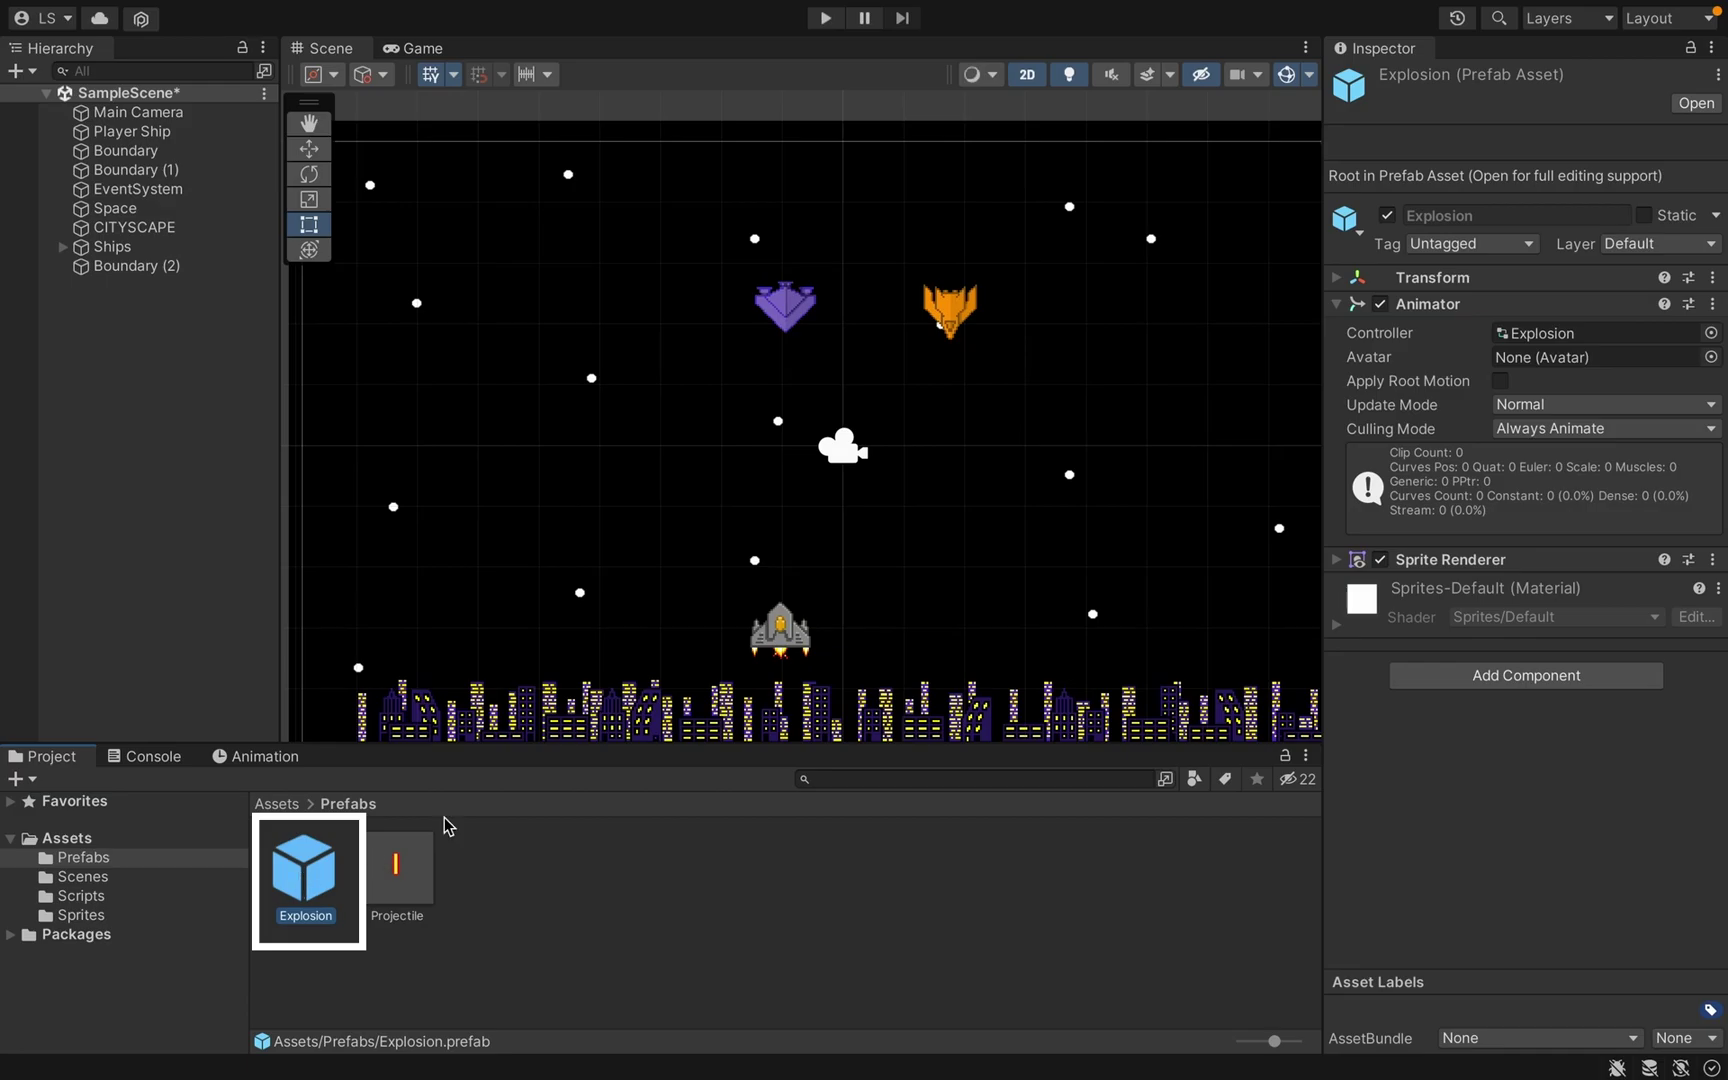
Step: Compare the Explosion's Sprite Renderer settings with SHIP #1's sorting order in the Ships group
left_click(1337, 560)
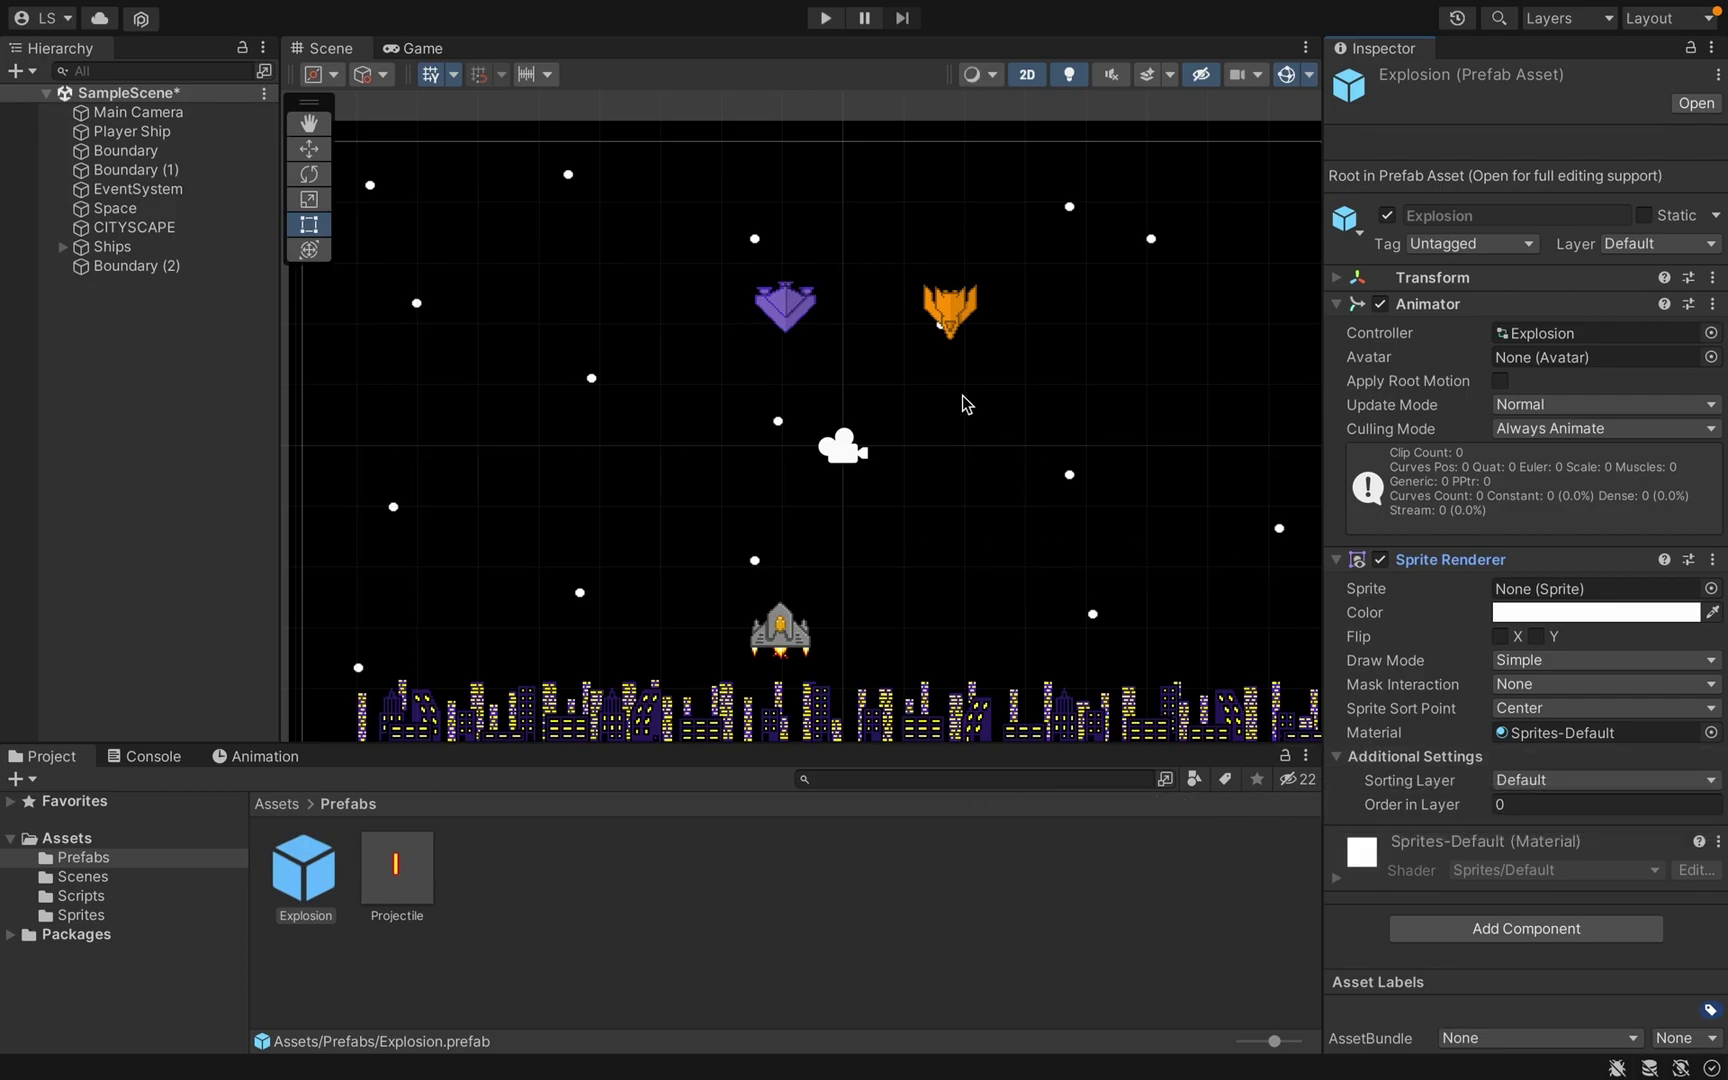
left_click(164, 248)
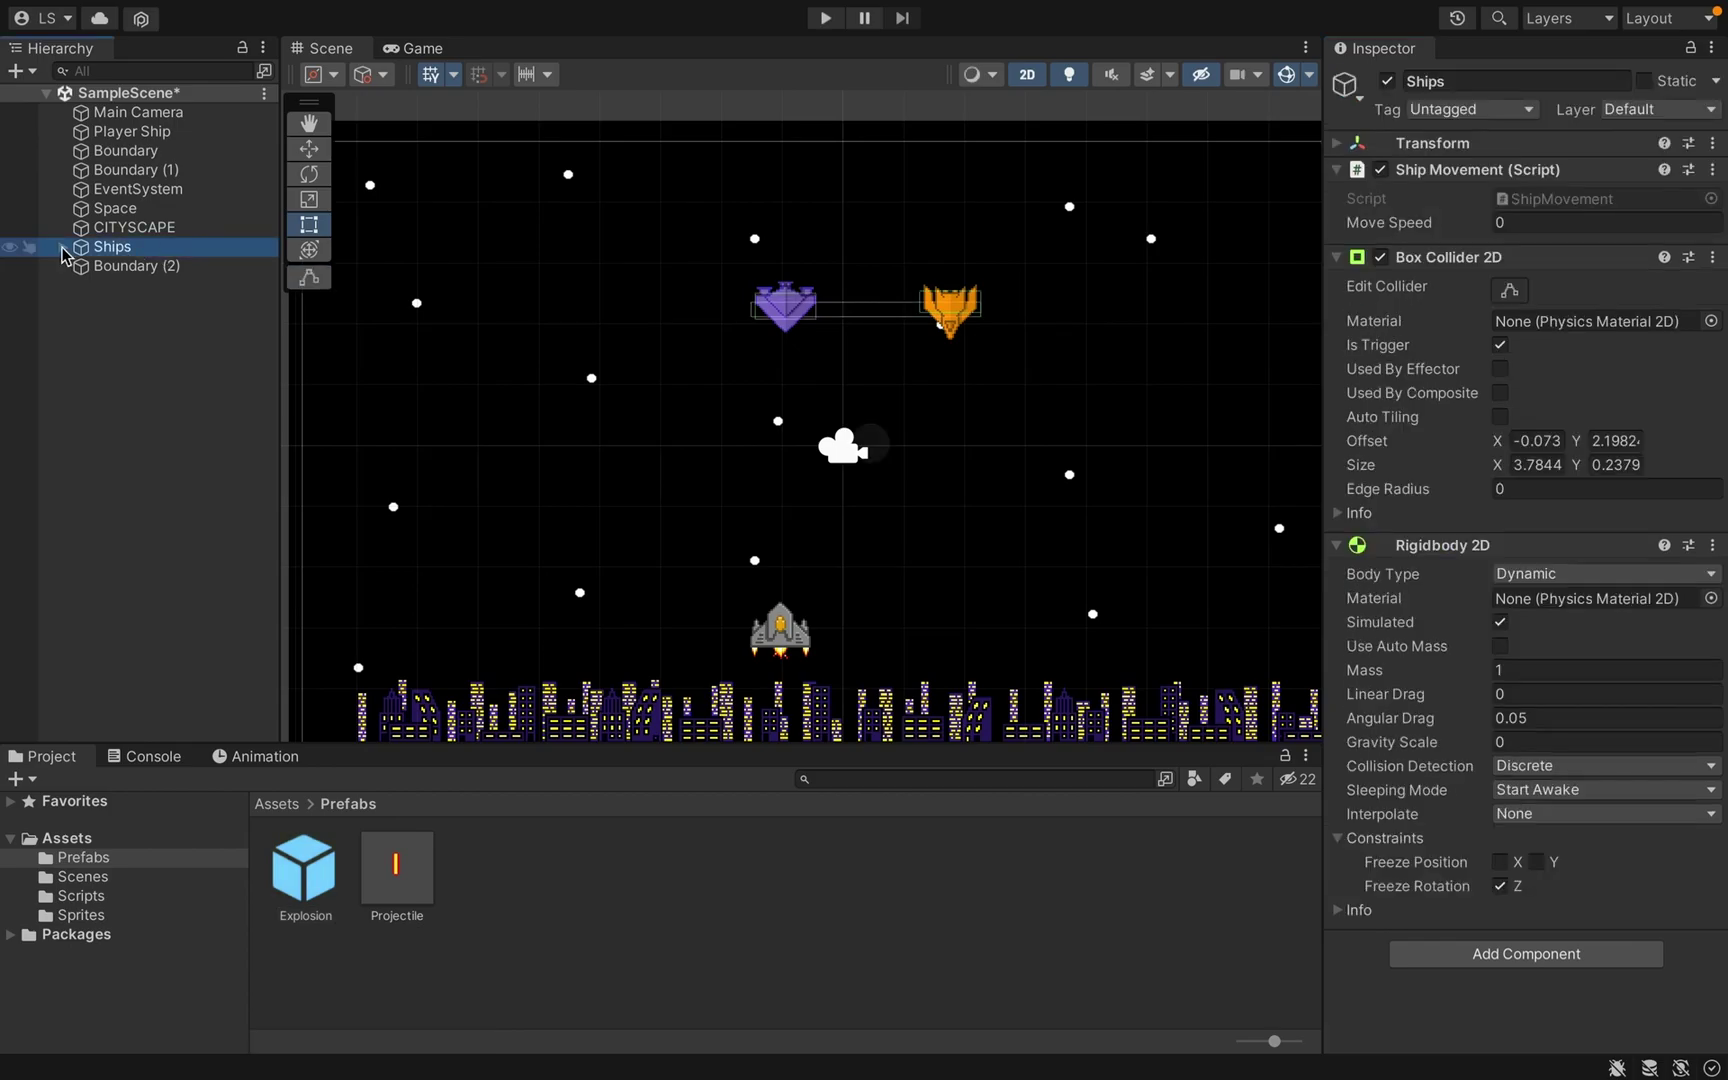
left_click(62, 247)
left_click(97, 267)
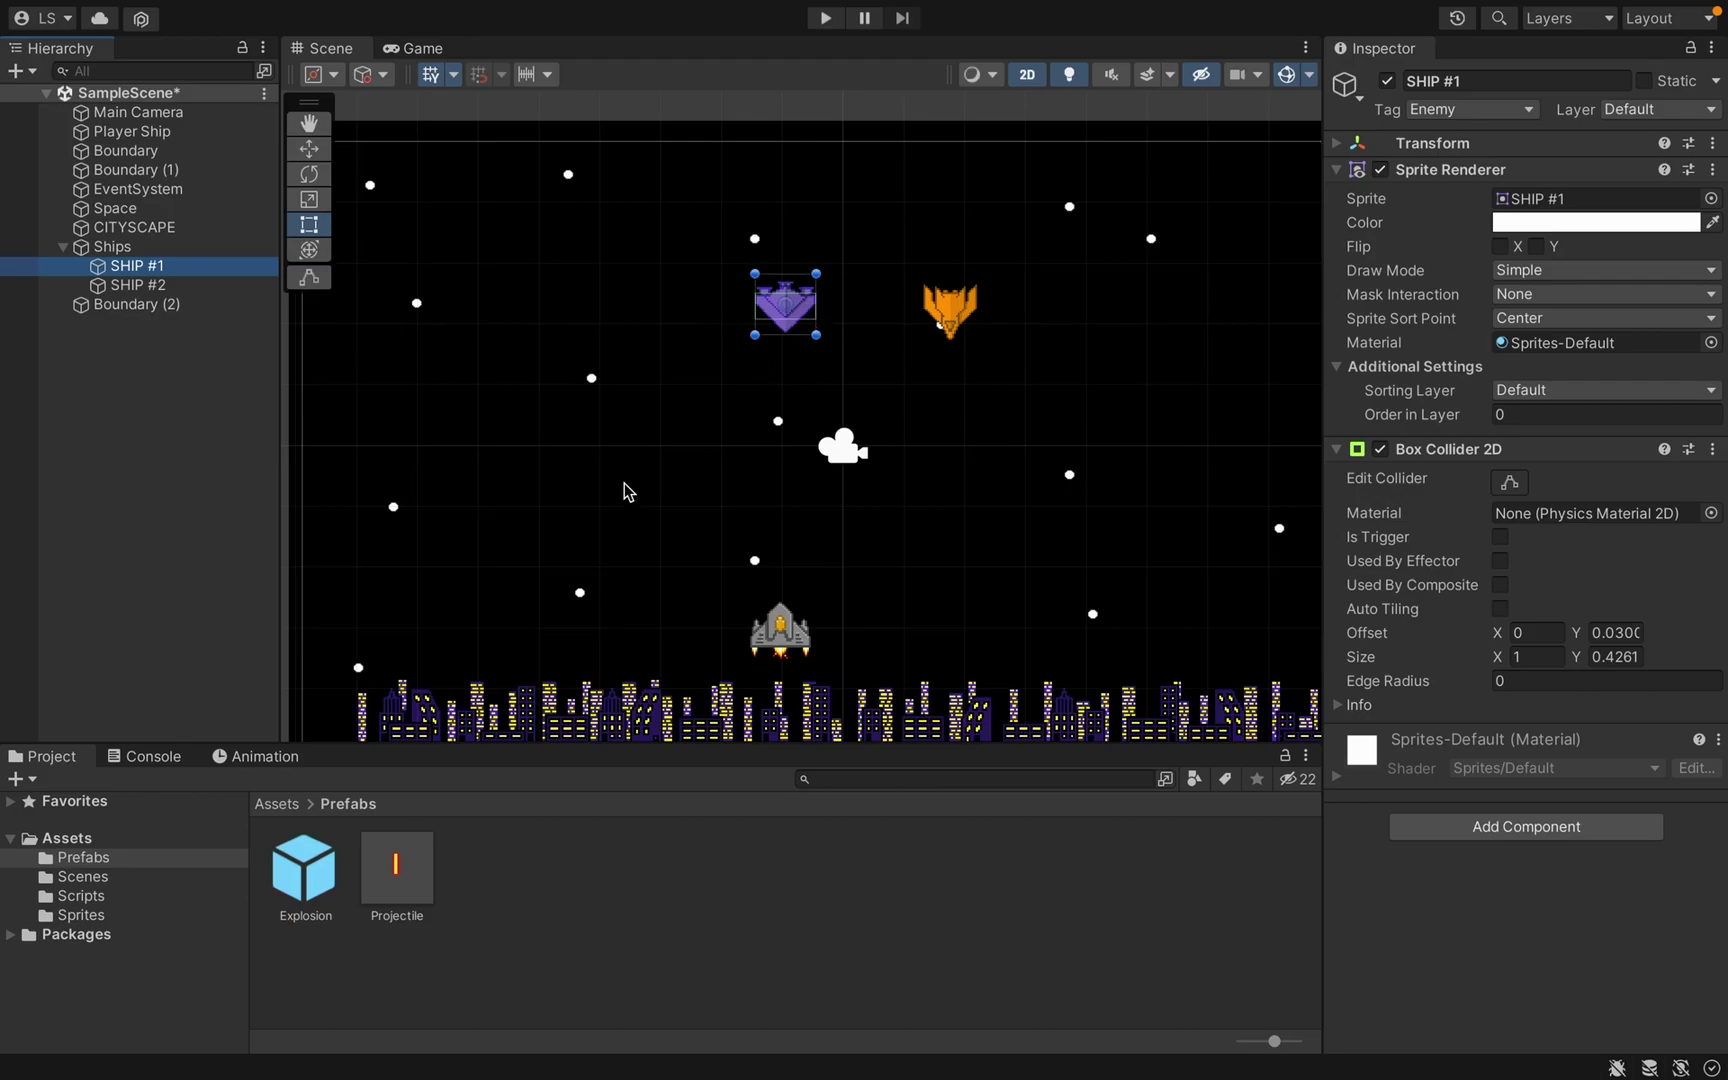
Step: Set the Explosion prefab's Order in Layer to 1
left_click(299, 875)
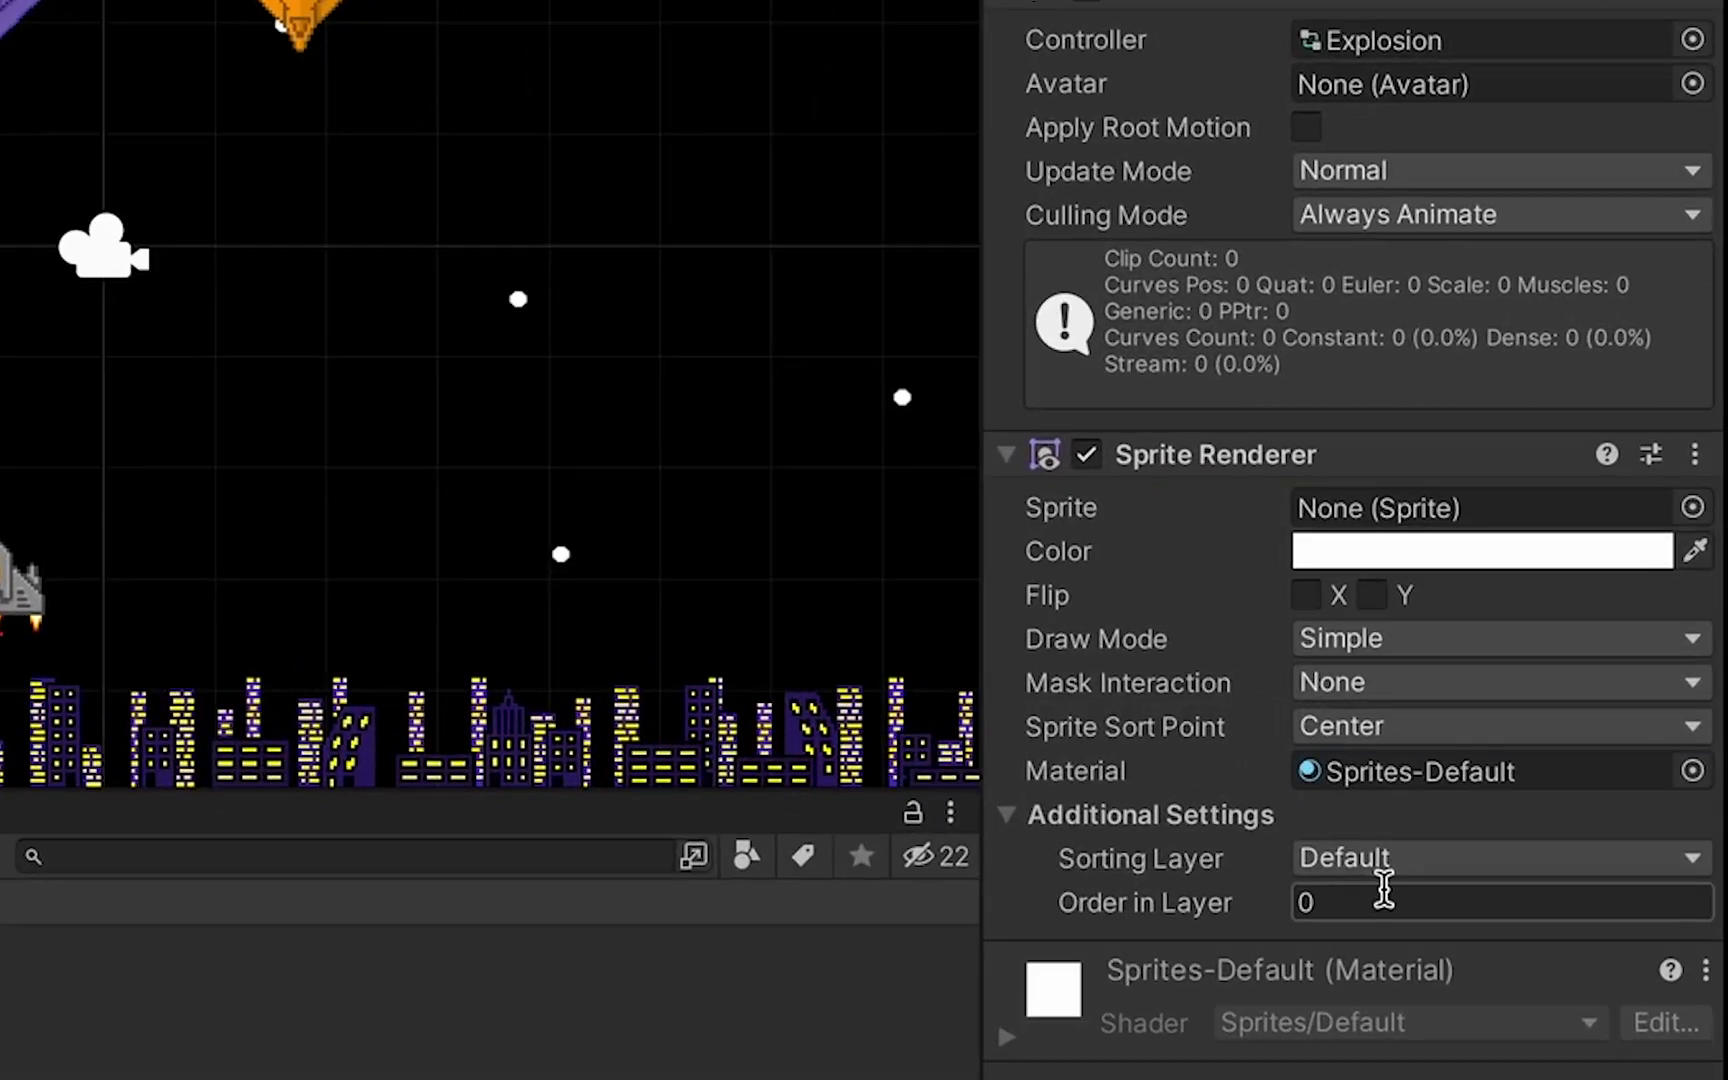
left_click(1383, 895)
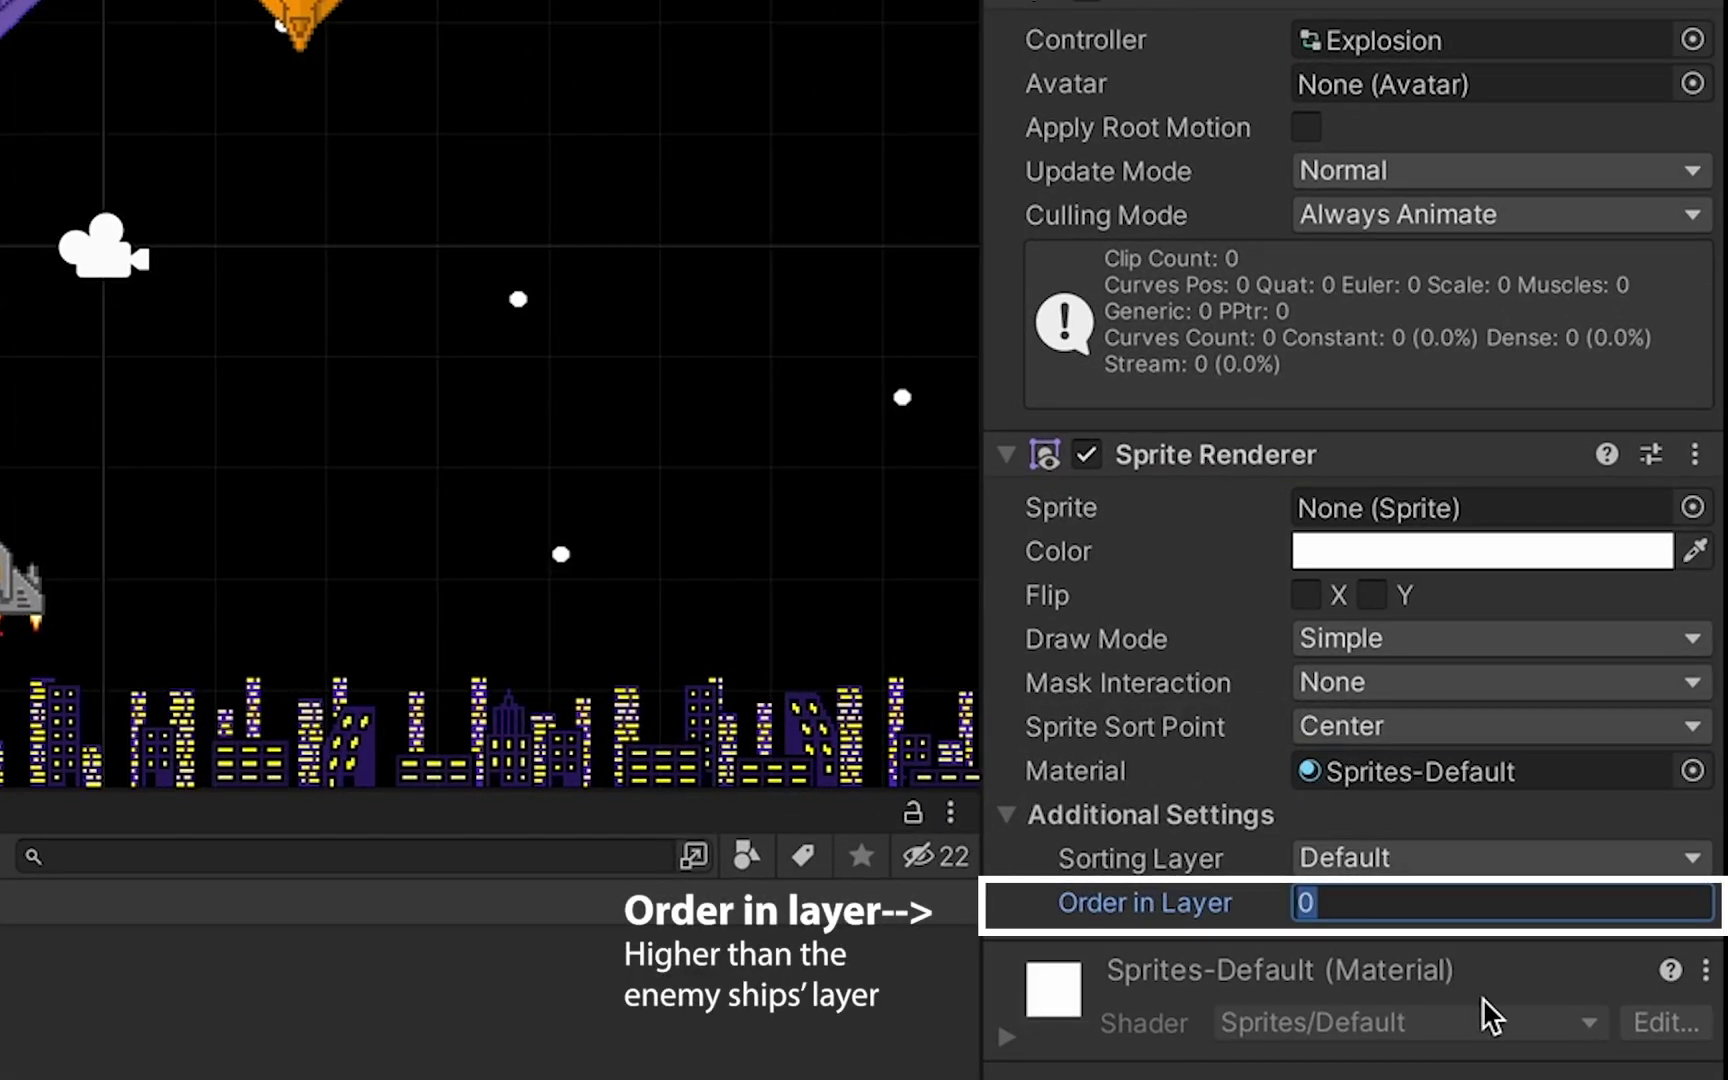
type("1")
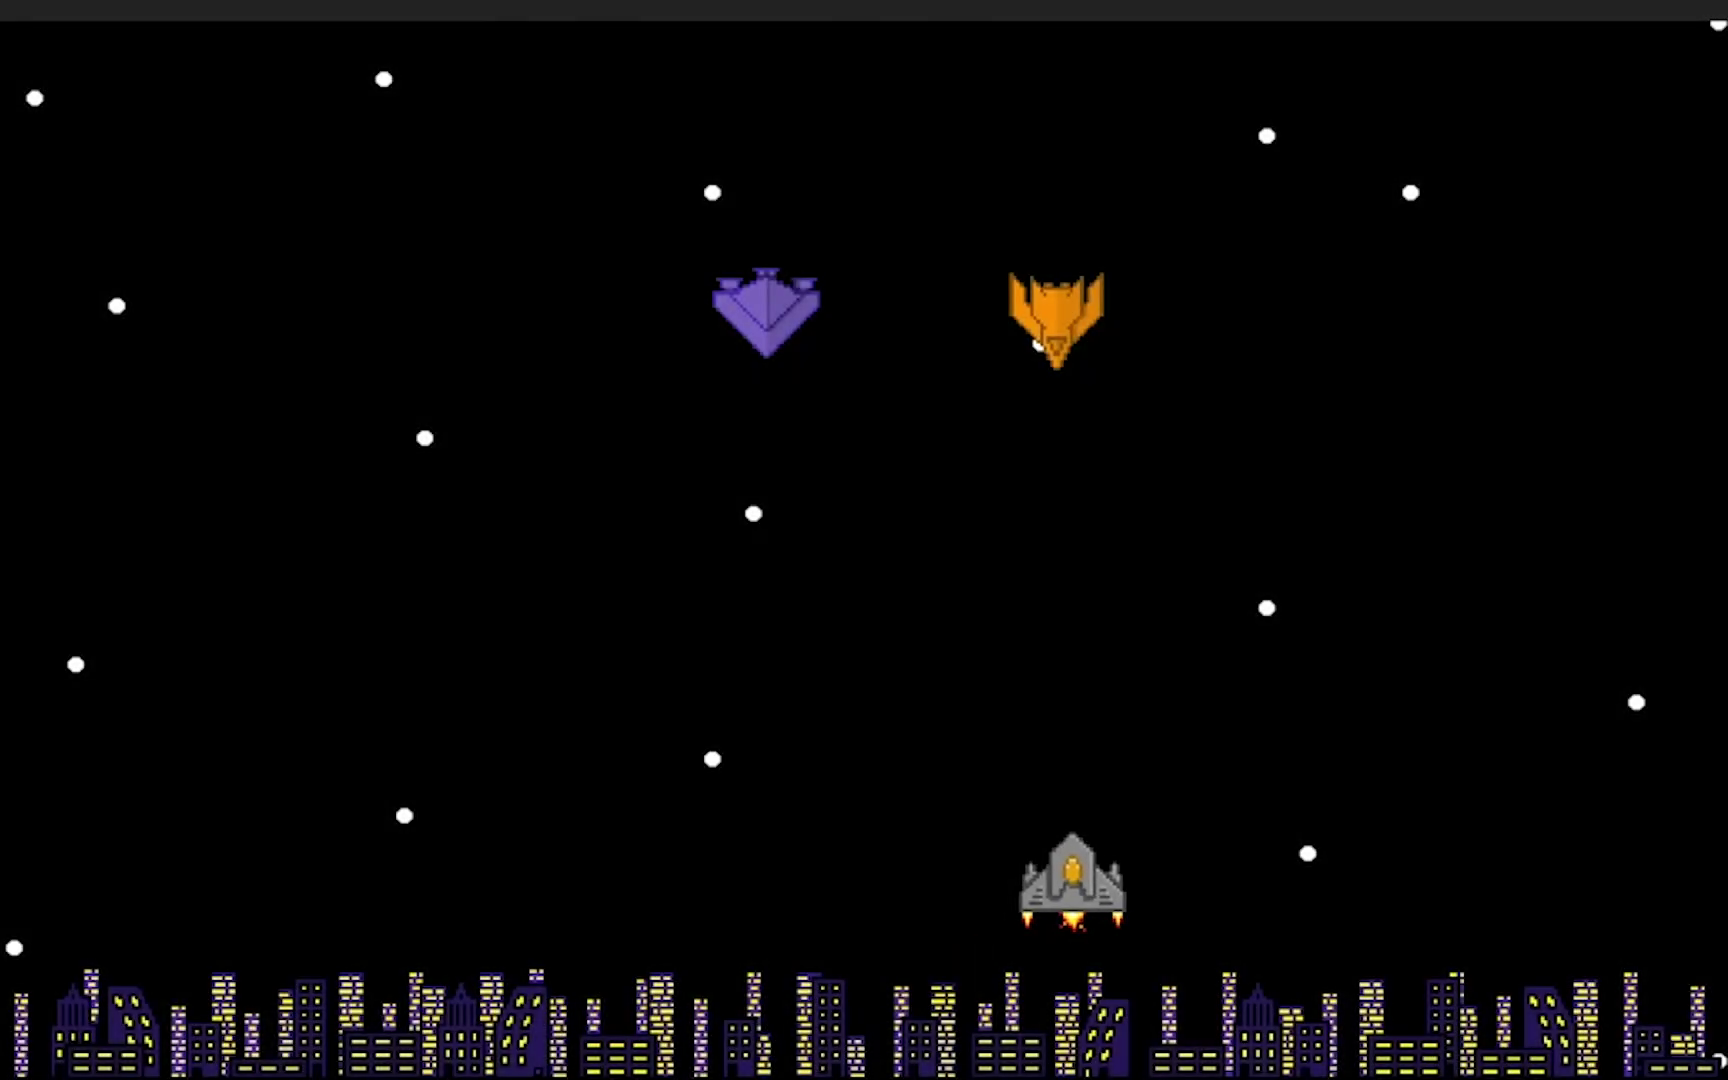
Step: Move left and right and fire at the orange and purple enemy ships, triggering explosions until the score reaches 525
key("Left")
key("space")
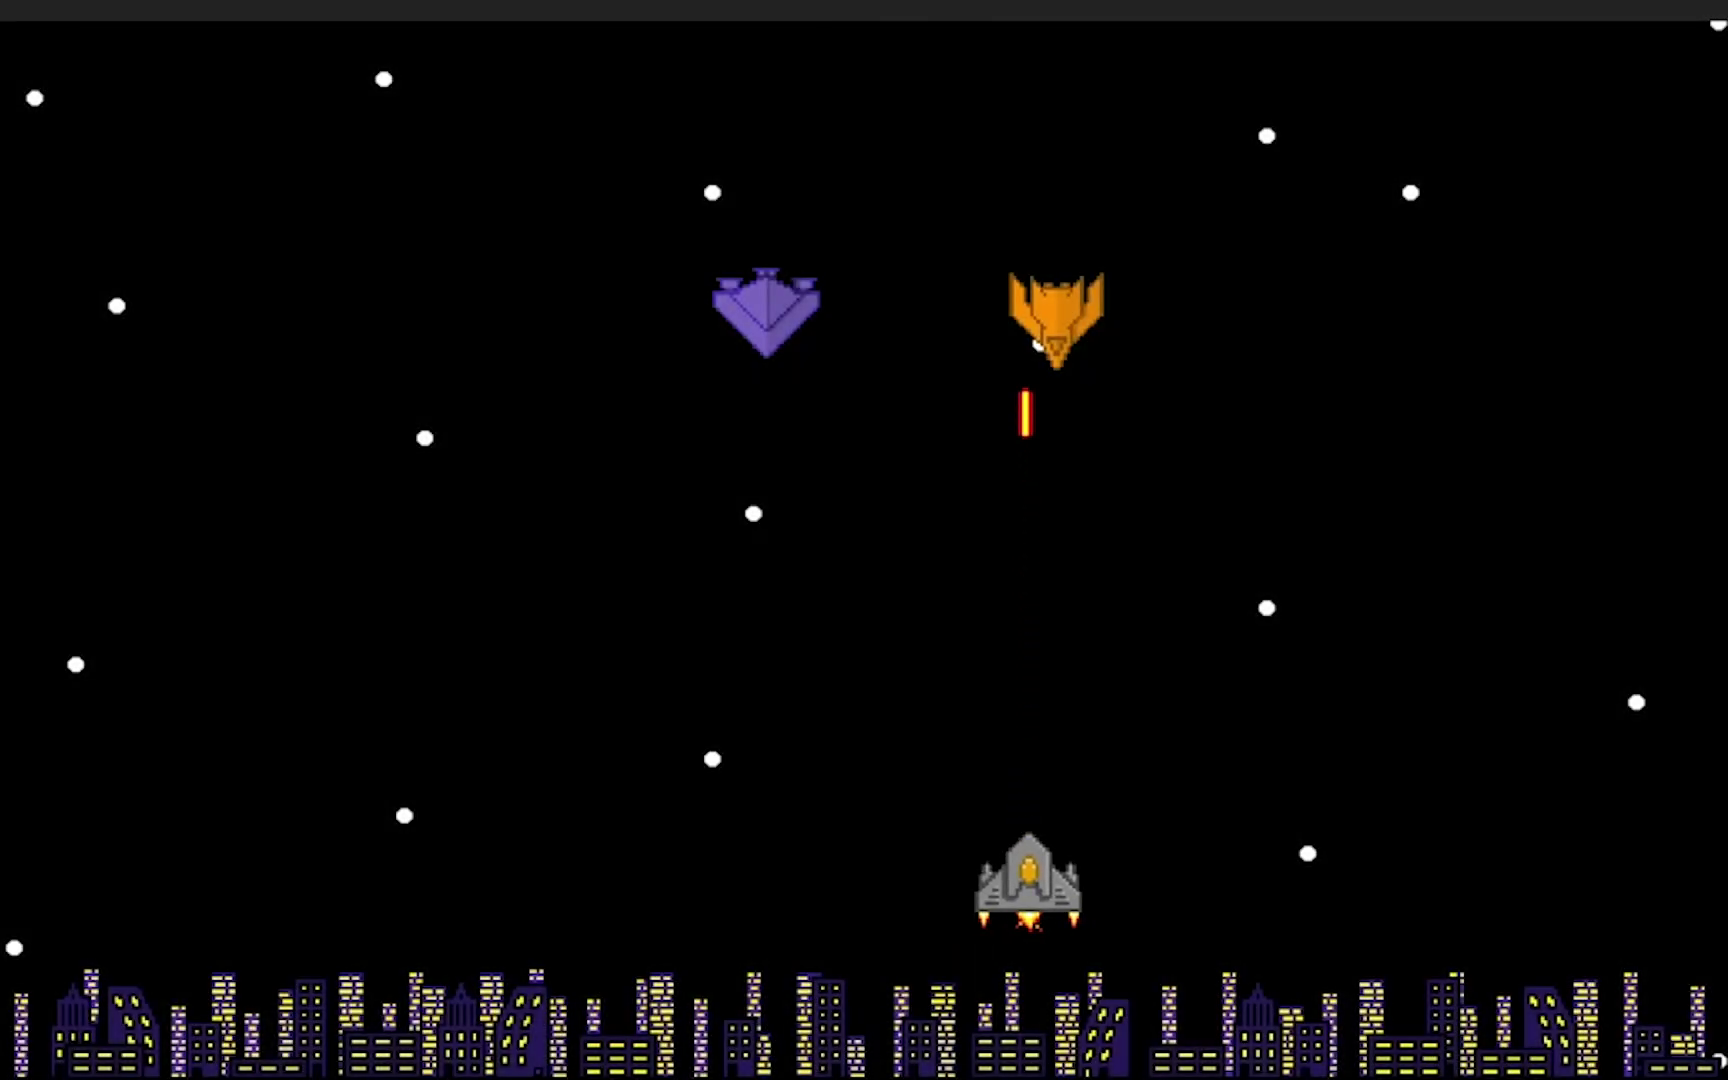
key("Left")
key("Left")
key("space")
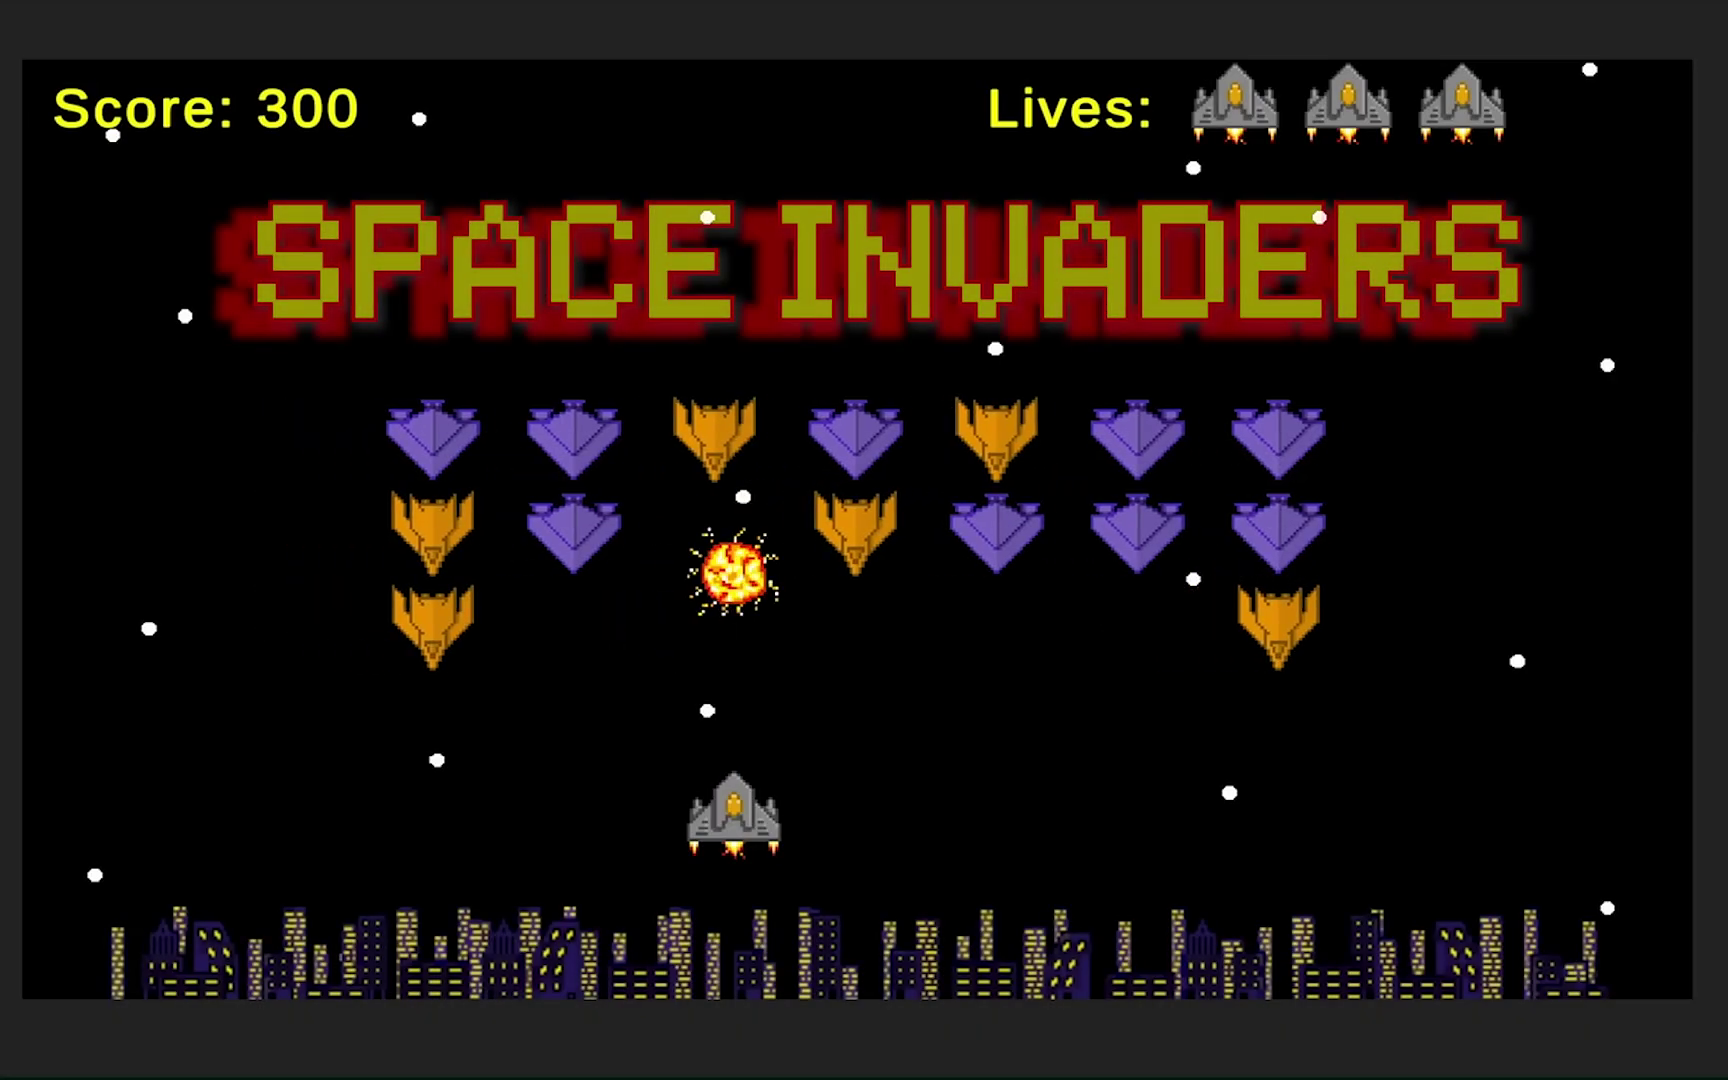
key("space")
key("Right")
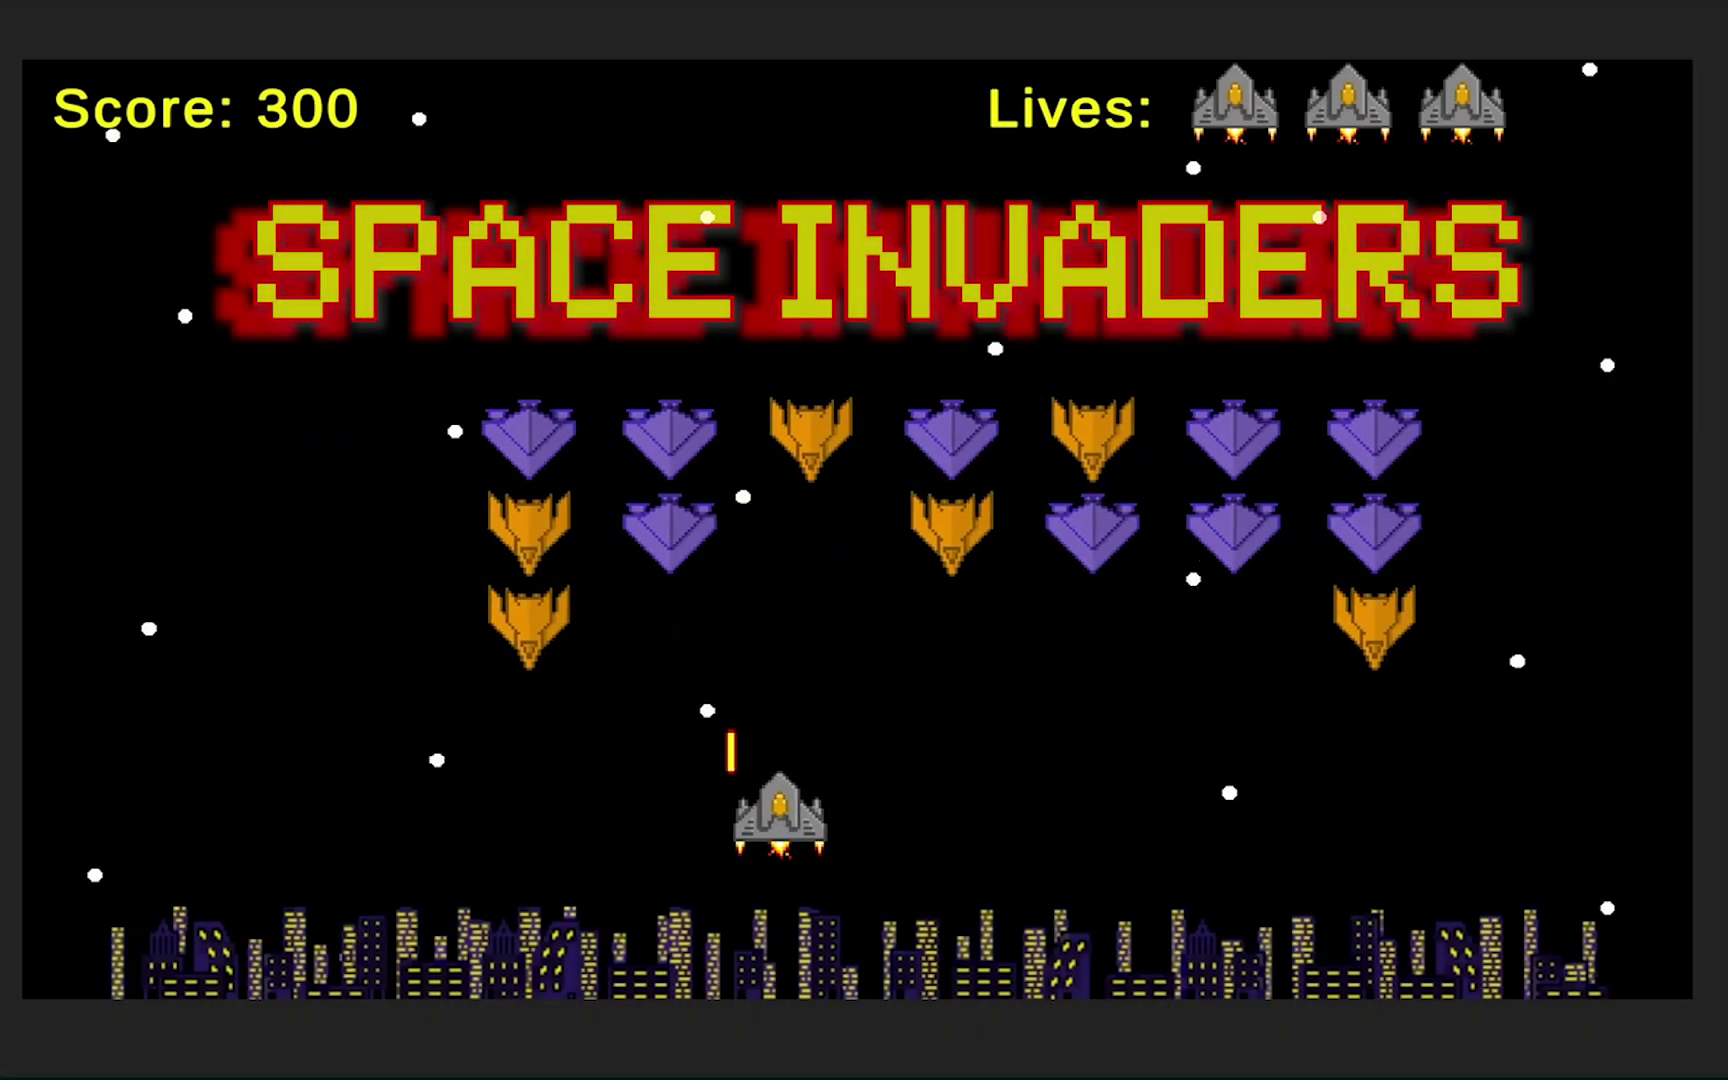
key("Right")
key("Left")
key("space")
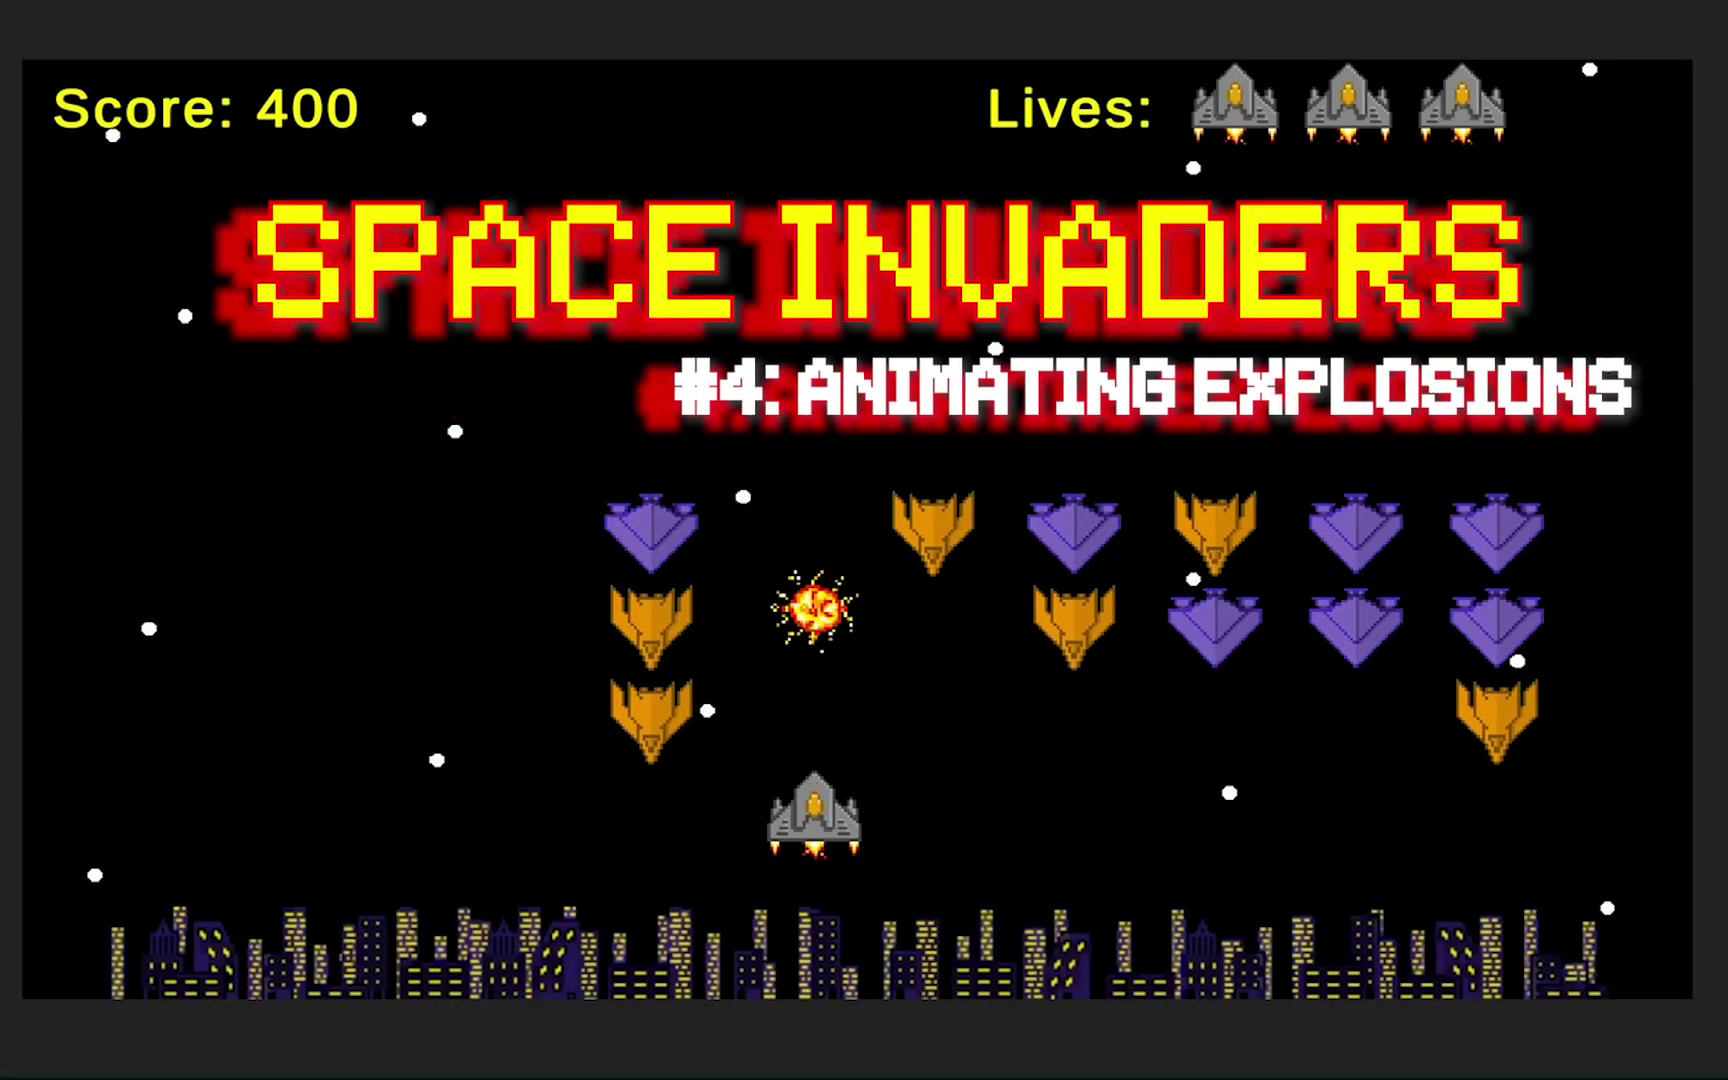
key("Right")
key("space")
key("space")
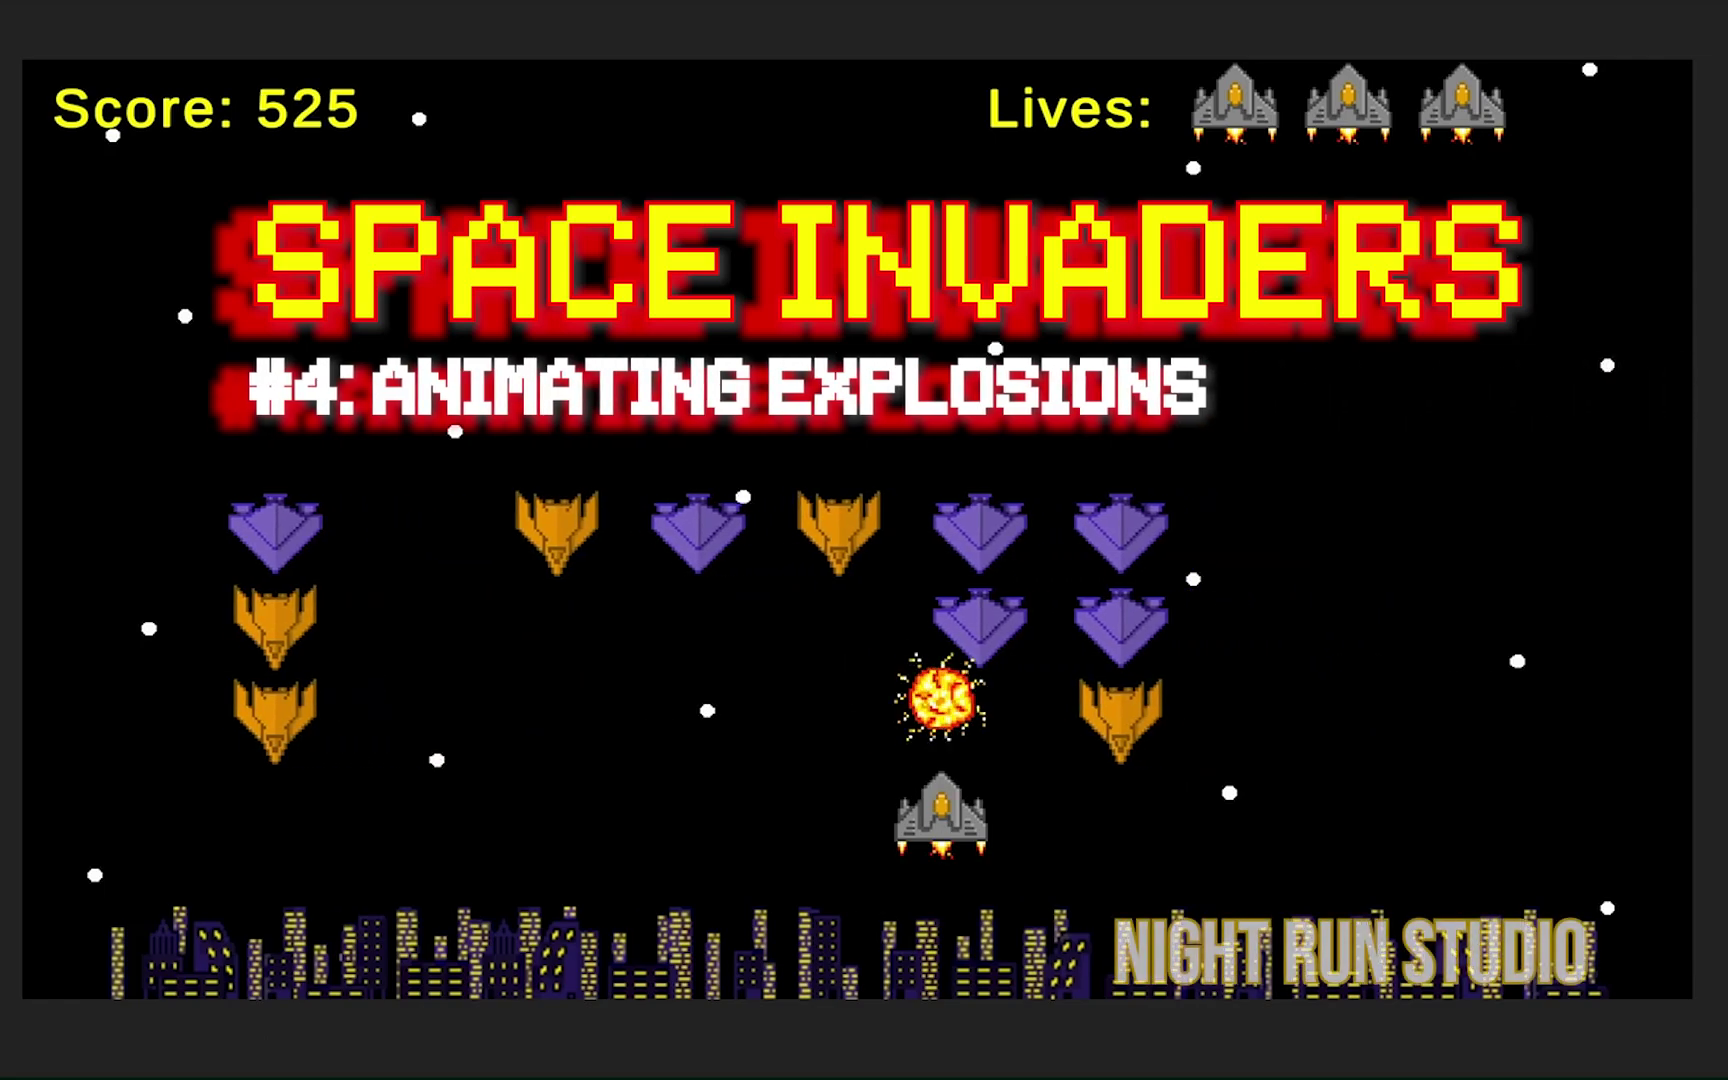